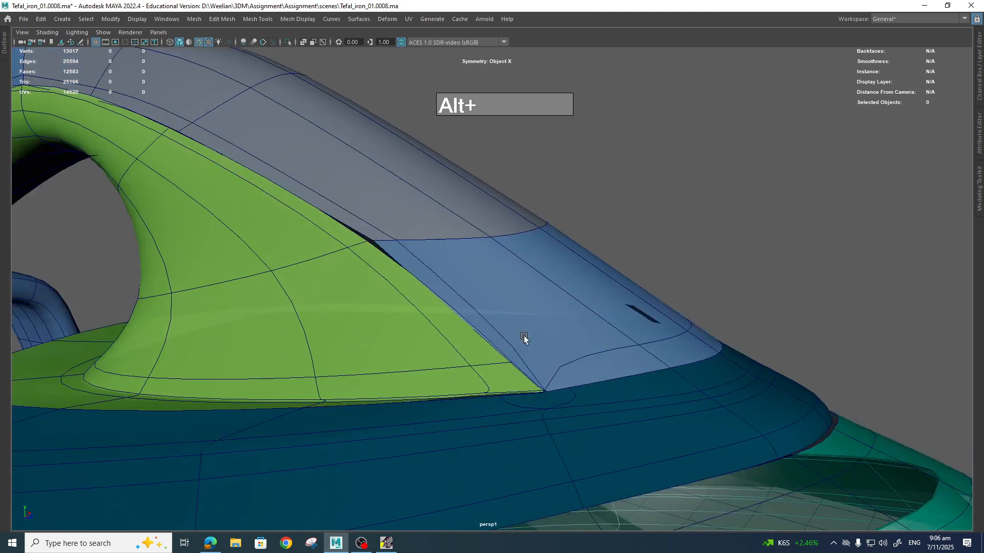
Examine the corner where the green side panel, light-blue nose panel and dark-blue body meet.
alt+right_drag(524, 337, 560, 396)
alt+middle_drag(559, 395, 525, 343)
alt+right_drag(525, 343, 537, 367)
alt+drag(537, 367, 524, 374)
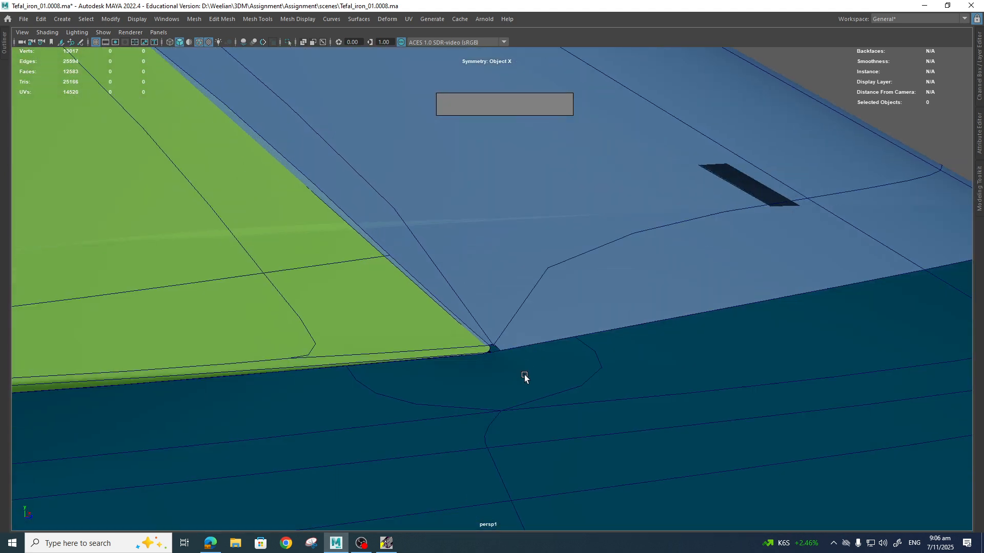
click(554, 382)
scroll(470, 391, up, 3)
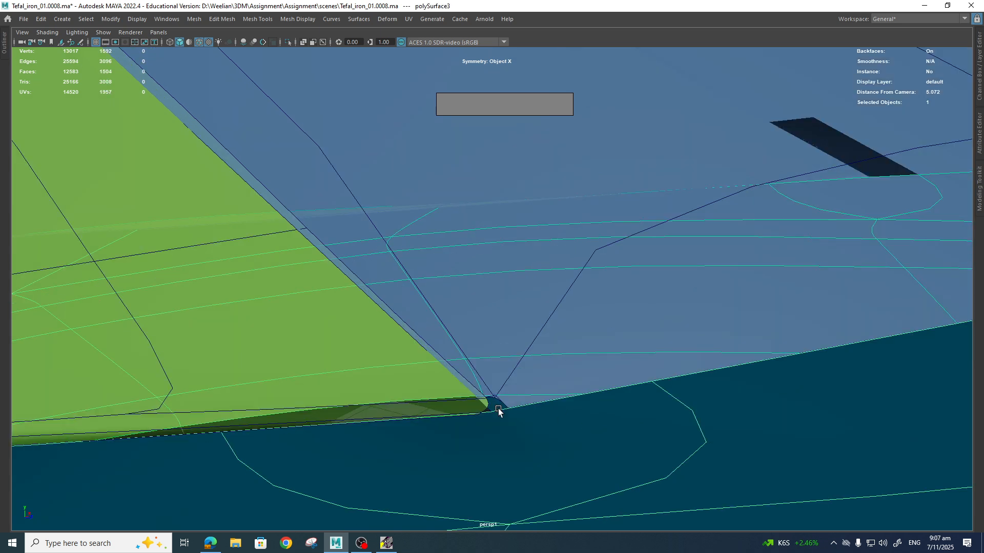
alt+middle_drag(496, 406, 489, 318)
click(490, 323)
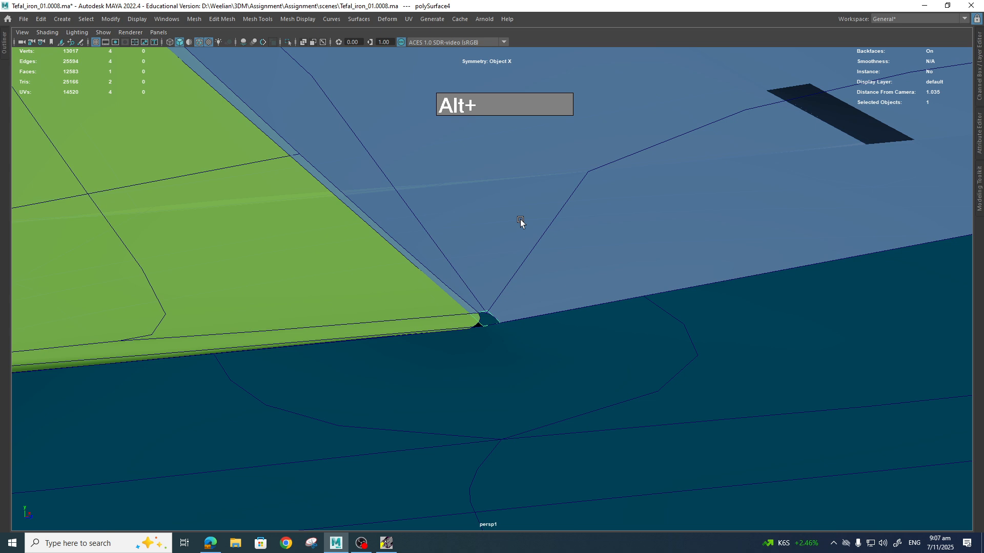
Combine the light-blue nose panel and the small corner patch beside it into one mesh.
scroll(516, 336, down, 5)
click(530, 382)
scroll(521, 334, up, 5)
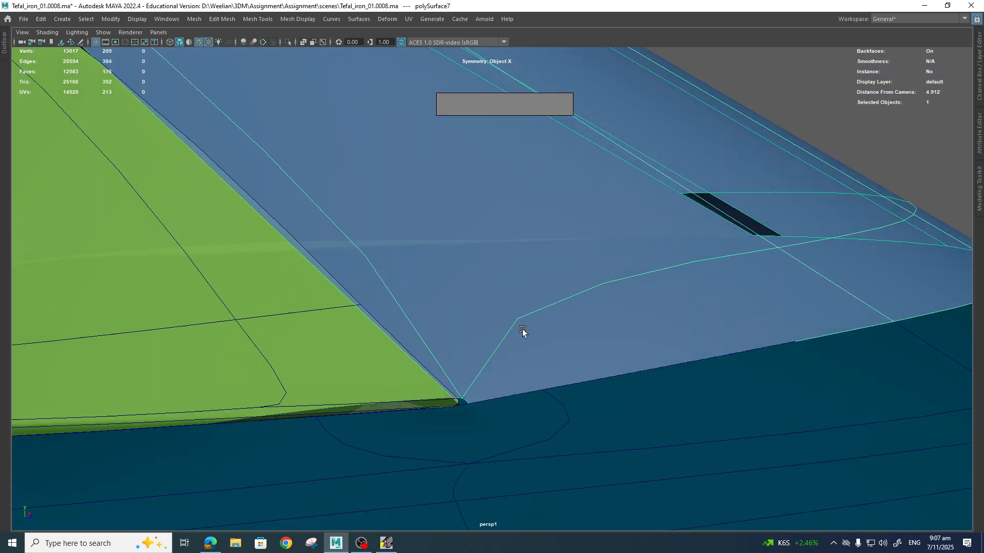
alt+middle_drag(515, 285, 518, 300)
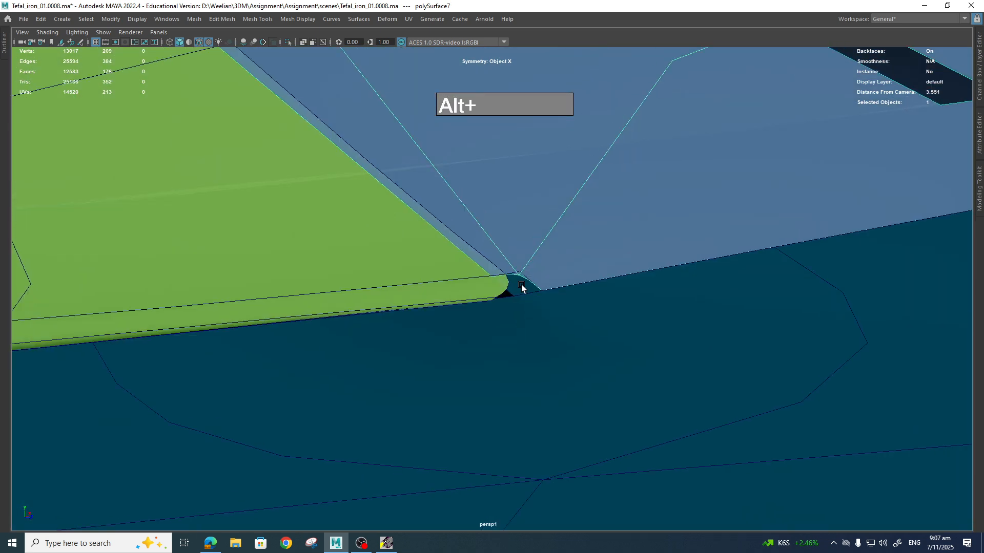
shift+click(543, 261)
shift+right_drag(564, 217, 555, 431)
Merge the overlapping vertices around the corner patch of the combined nose panel with a distance threshold of 0.01.
alt+middle_drag(551, 272, 544, 279)
right_drag(526, 261, 481, 261)
drag(538, 328, 467, 282)
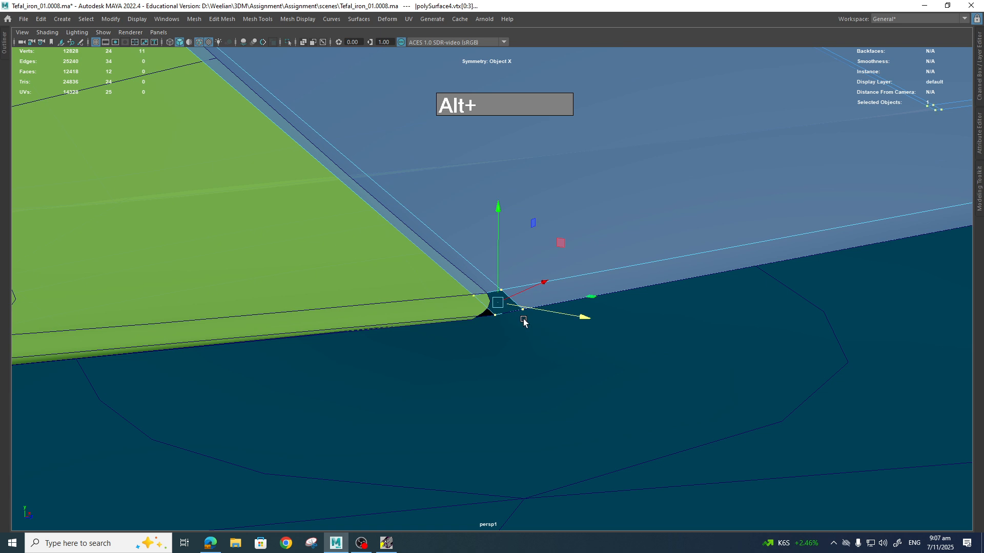
shift+right_drag(503, 303, 556, 256)
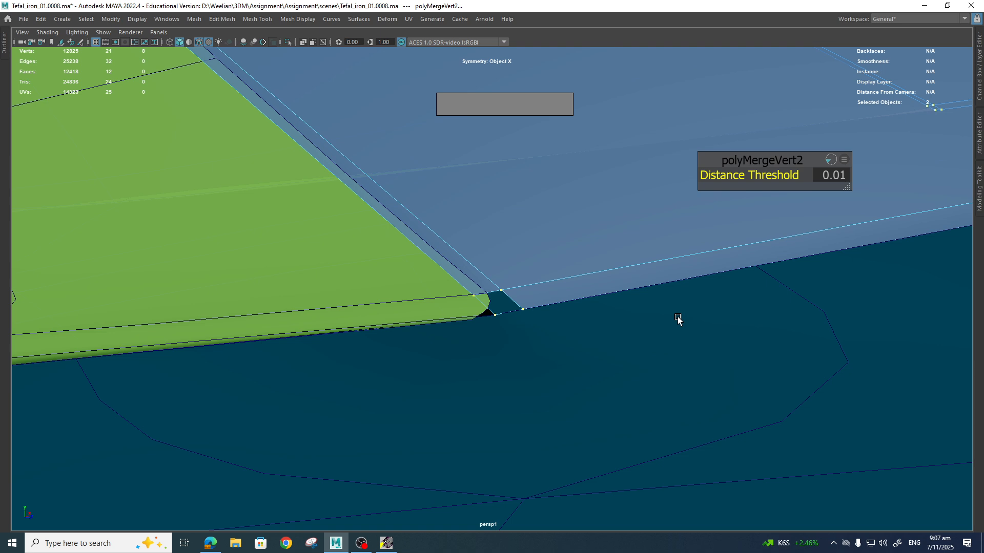
Select the small corner face of the combined nose panel to check how it joins the mesh.
key(q)
click(525, 333)
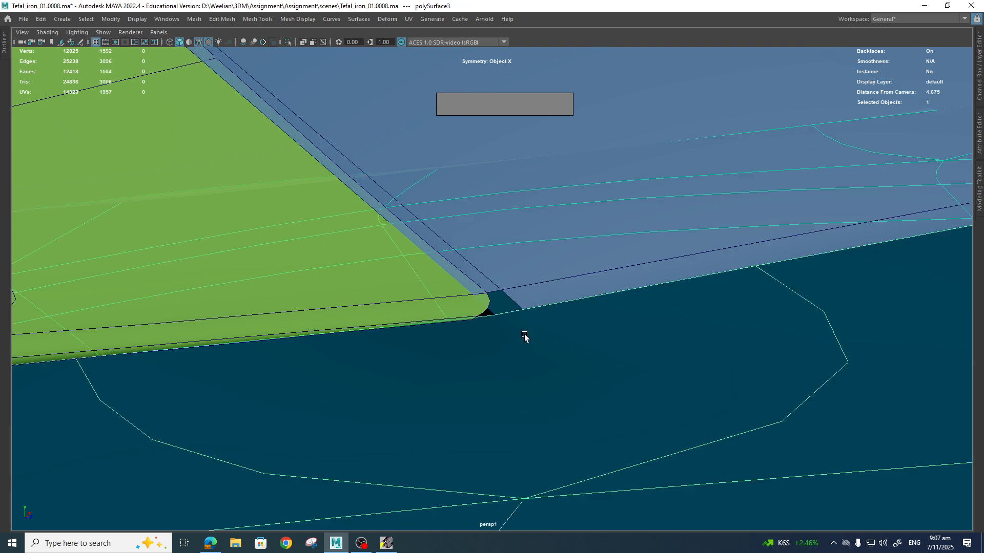
click(507, 306)
right_drag(516, 297, 561, 471)
click(495, 309)
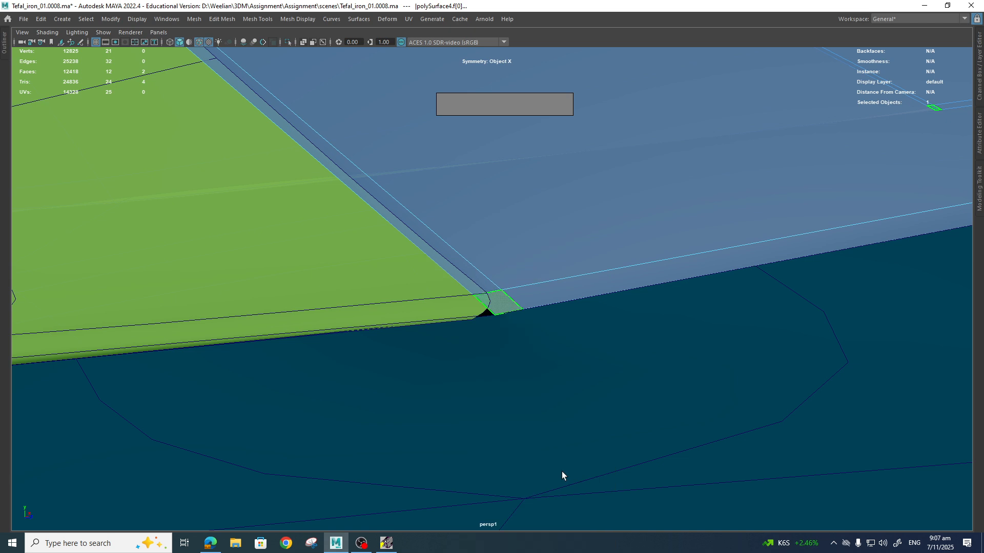
Display the combined light-blue nose panel in smooth preview.
click(570, 362)
scroll(564, 316, down, 6)
alt+drag(563, 316, 510, 307)
click(528, 257)
key(3)
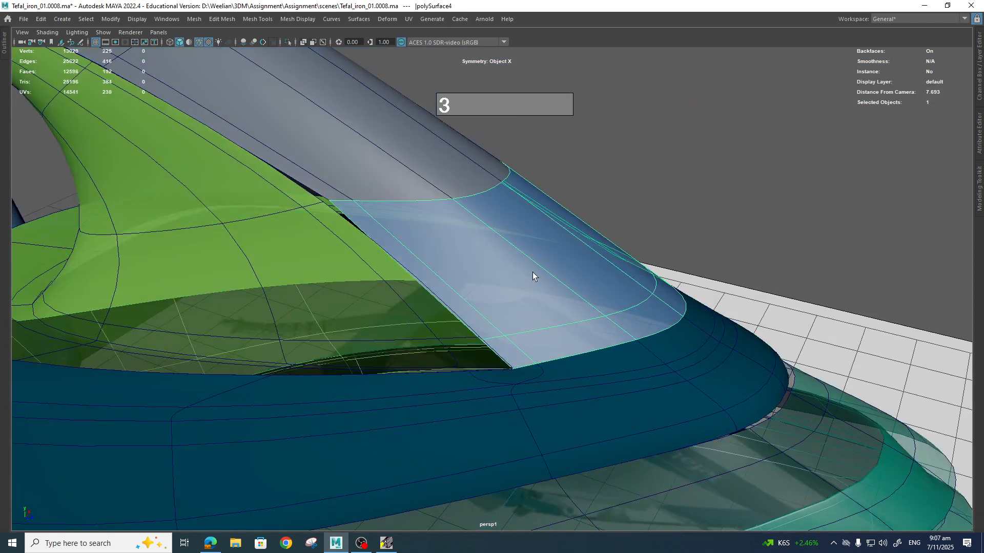
Examine the iron's handle and nose from several angles against the side reference photo.
click(673, 278)
scroll(635, 308, down, 3)
scroll(572, 343, up, 4)
alt+drag(617, 318, 548, 373)
scroll(573, 342, down, 5)
scroll(449, 324, up, 4)
scroll(536, 370, down, 2)
scroll(536, 370, down, 4)
scroll(527, 359, up, 4)
alt+middle_drag(598, 380, 363, 400)
alt+drag(364, 400, 404, 439)
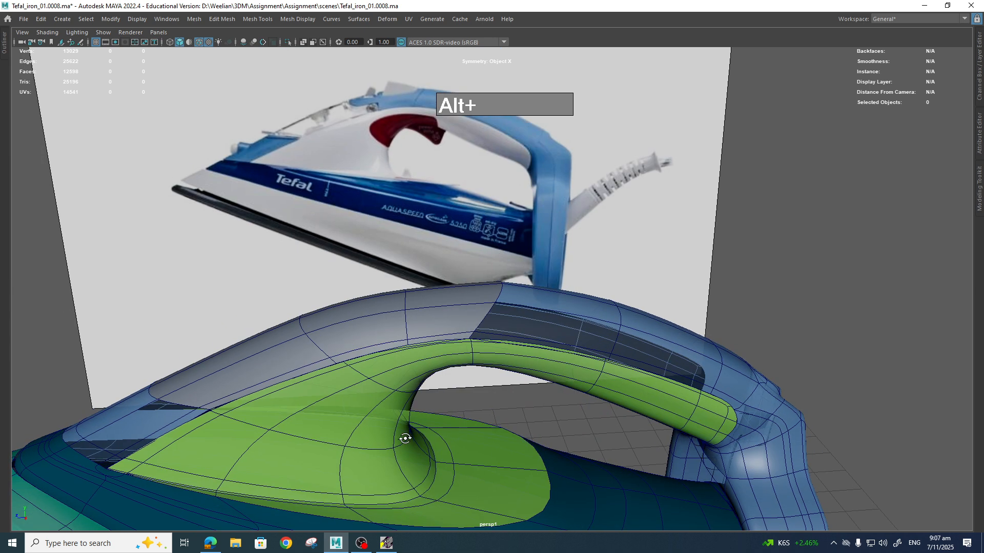
alt+middle_drag(438, 434, 555, 471)
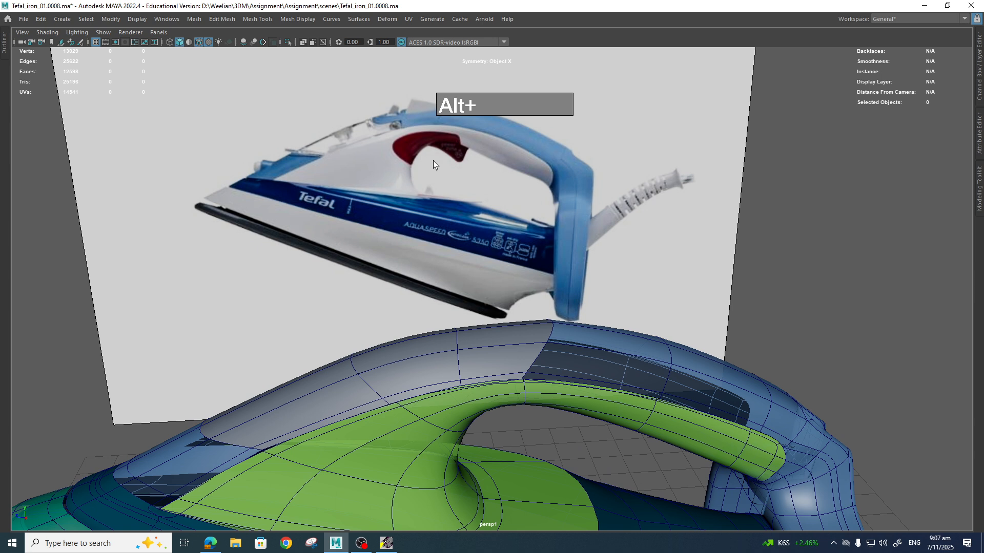
Select the green side panel and compare its handle opening with the red trigger in the reference photo.
alt+middle_drag(432, 161, 440, 173)
click(459, 446)
alt+middle_drag(504, 434, 508, 453)
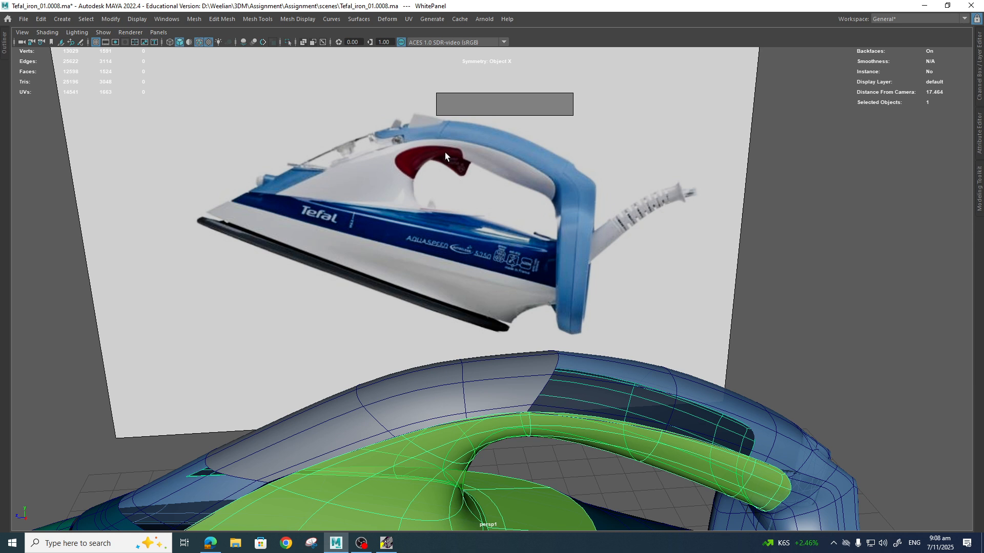
alt+drag(445, 152, 438, 248)
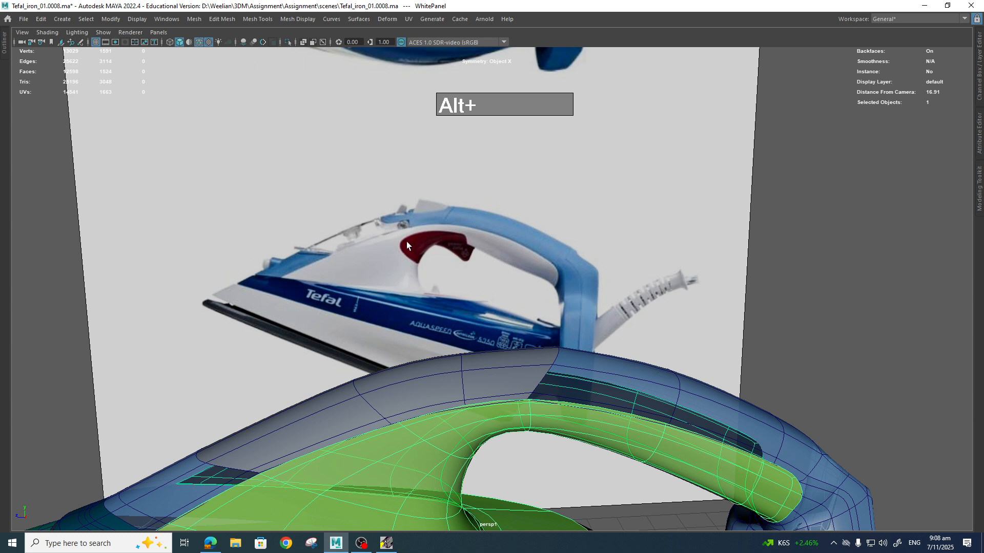
alt+drag(429, 266, 430, 265)
alt+drag(555, 422, 552, 413)
alt+middle_drag(484, 363, 461, 287)
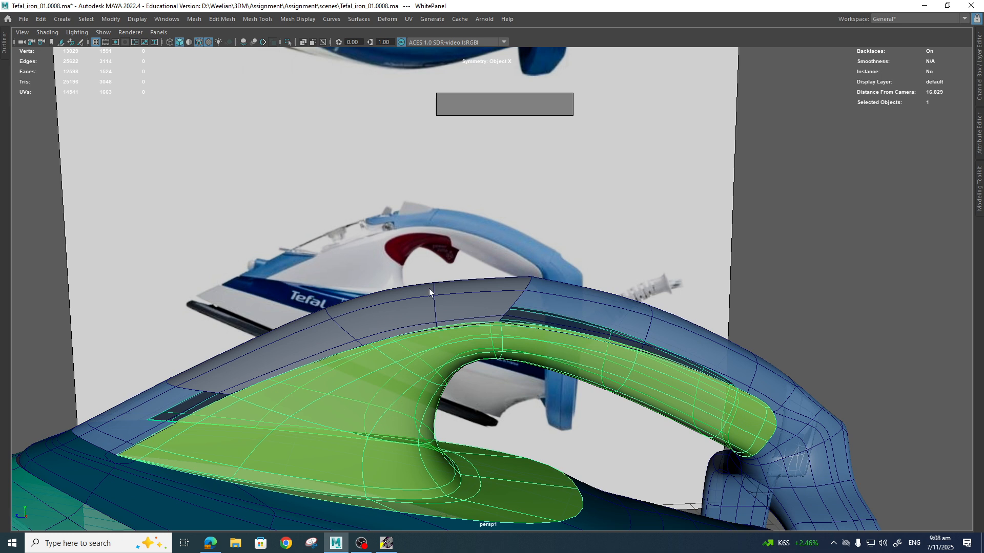
Switch to the right view with the iron's side aligned over the reference photo.
scroll(420, 390, down, 2)
key(space)
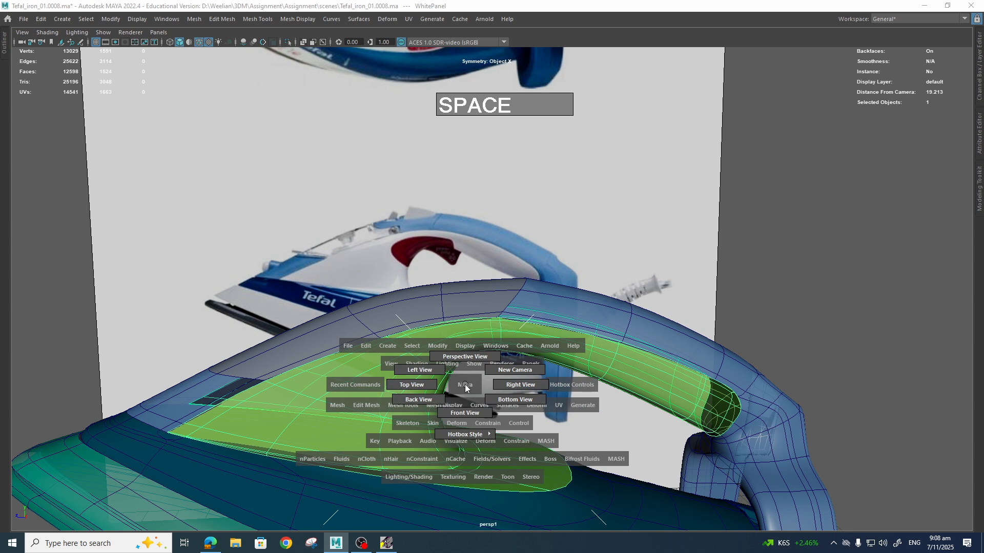
drag(465, 388, 521, 388)
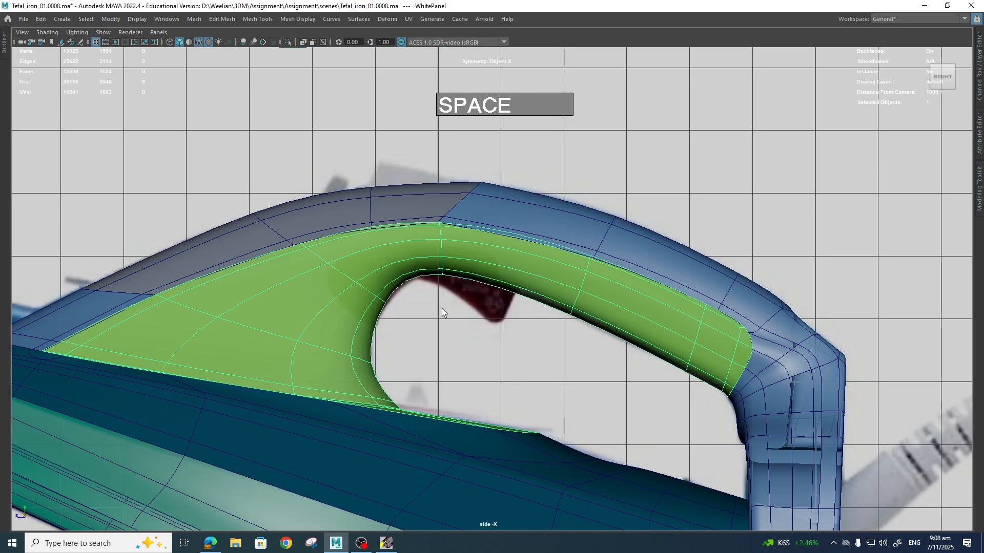
scroll(442, 310, down, 5)
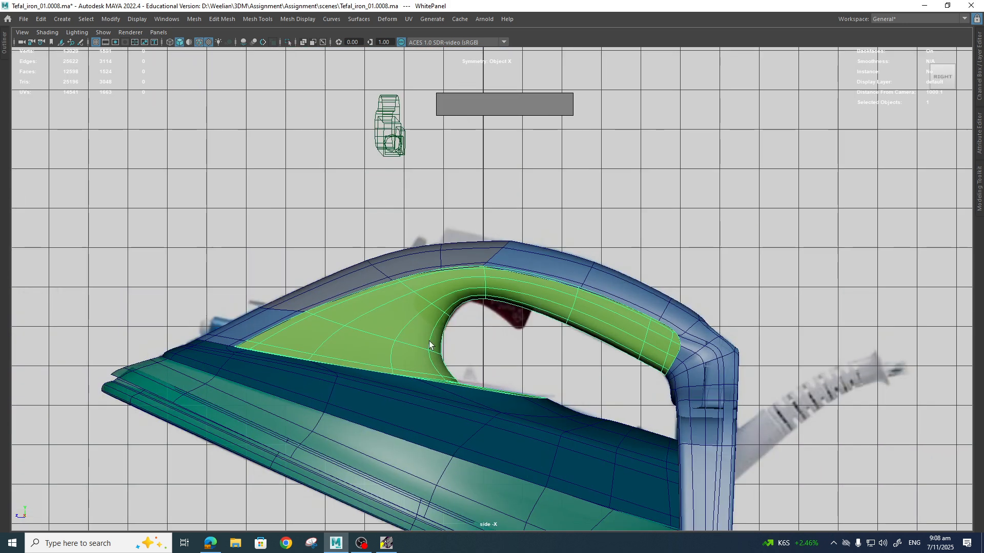
Increase the transparency of the green panel's lambert3 material so the reference photo shows through.
right_drag(416, 260, 409, 510)
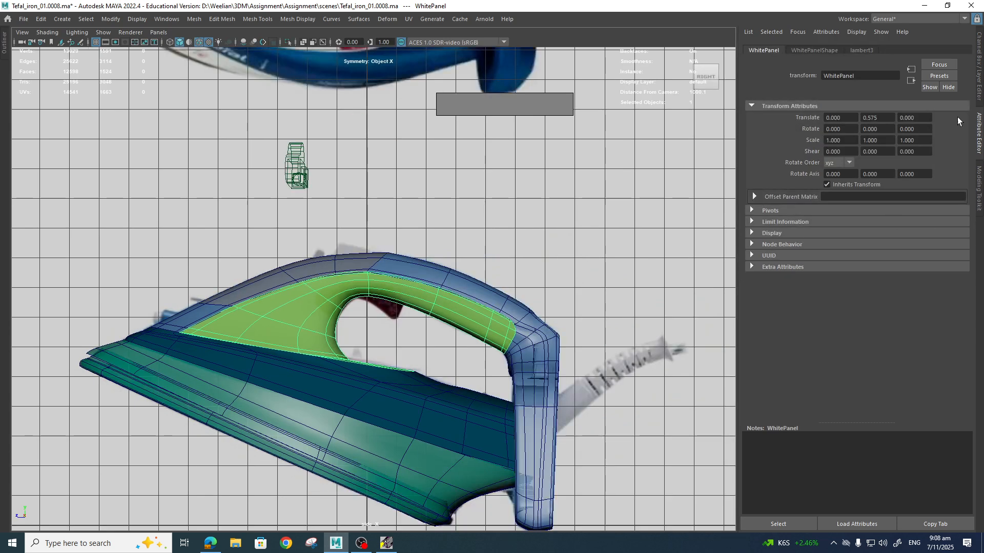
click(865, 53)
drag(877, 182, 918, 187)
Turn off the green panel's smooth preview and add a Multi-Cut point on its inner handle edge at the trigger outline's lower tip.
scroll(421, 338, up, 5)
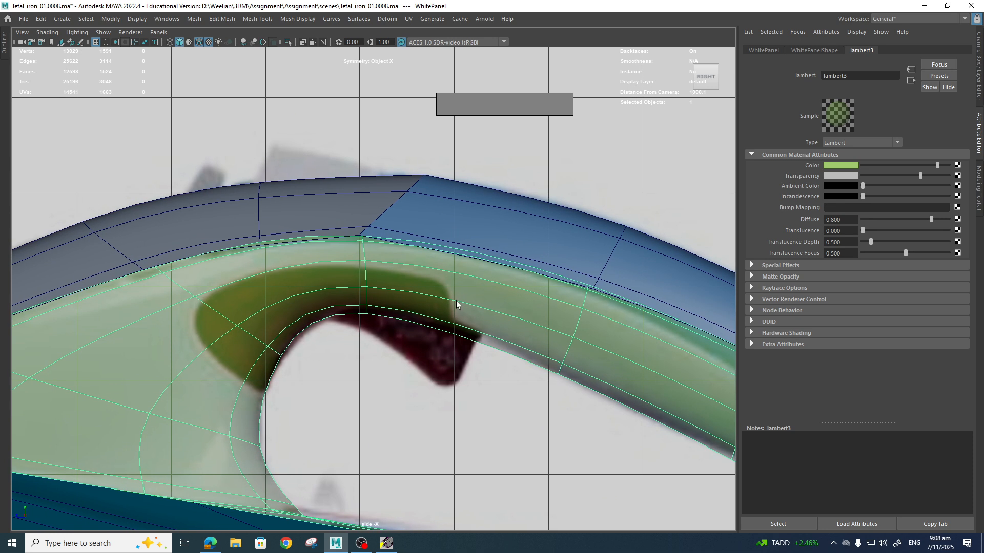
key(1)
alt+middle_drag(460, 325, 499, 306)
scroll(494, 309, up, 1)
alt+middle_drag(317, 363, 339, 365)
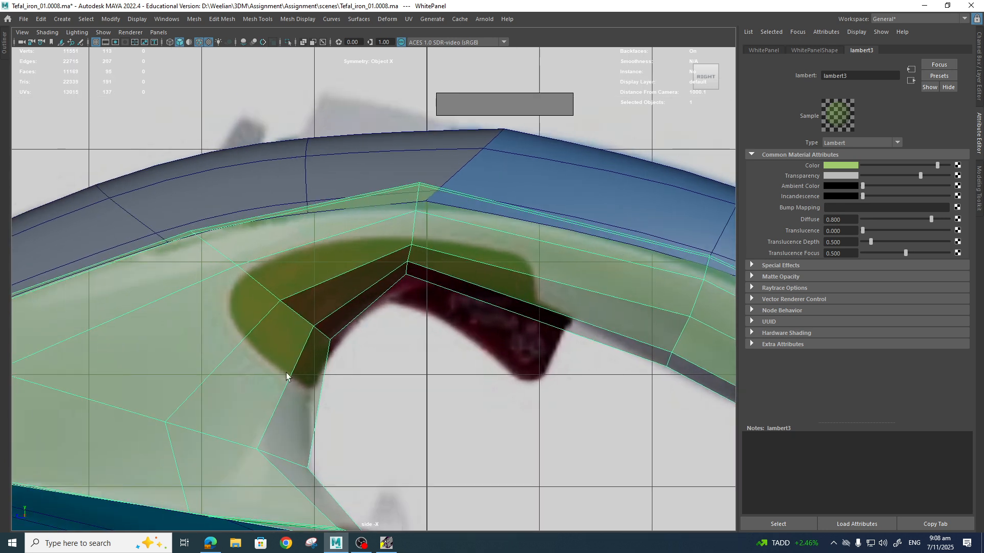
right_drag(286, 376, 234, 283)
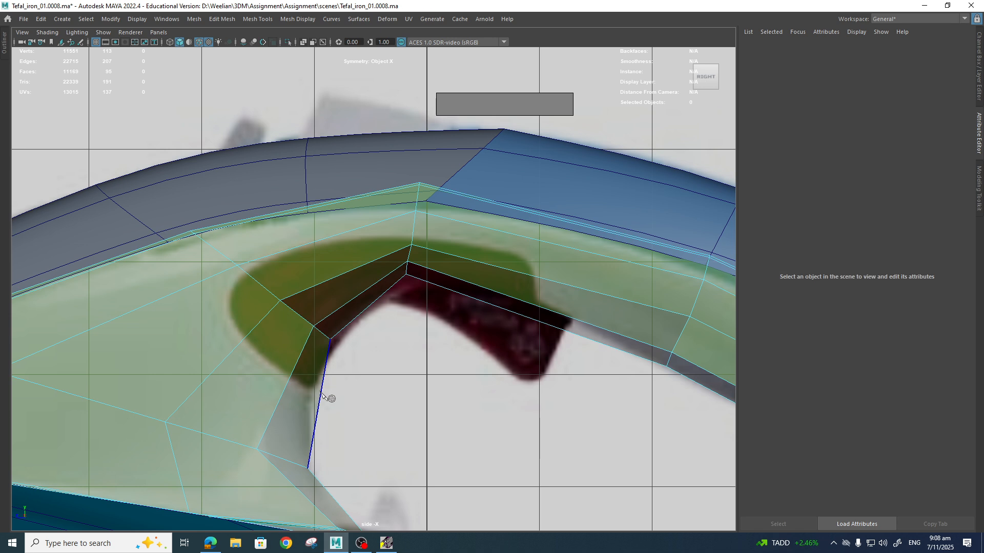
click(292, 380)
key(q)
scroll(395, 415, down, 5)
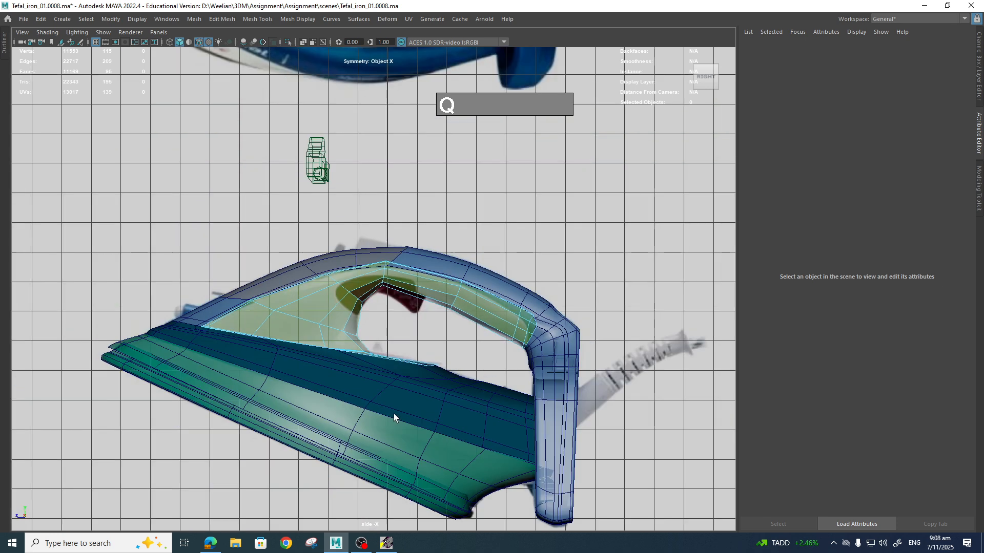
Return to the perspective view with the green panel's inner handle bend in close-up.
key(space)
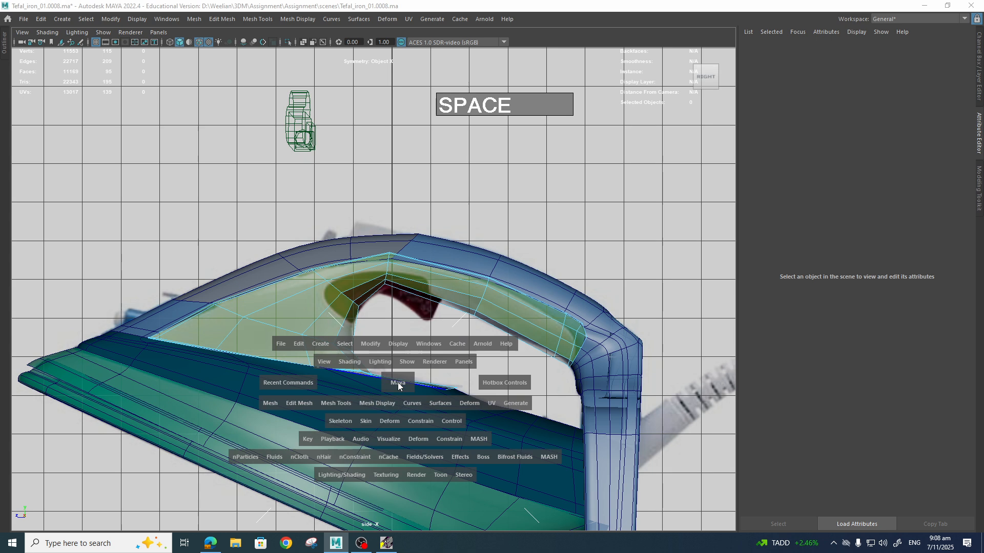
drag(397, 383, 357, 306)
alt+middle_drag(356, 306, 420, 381)
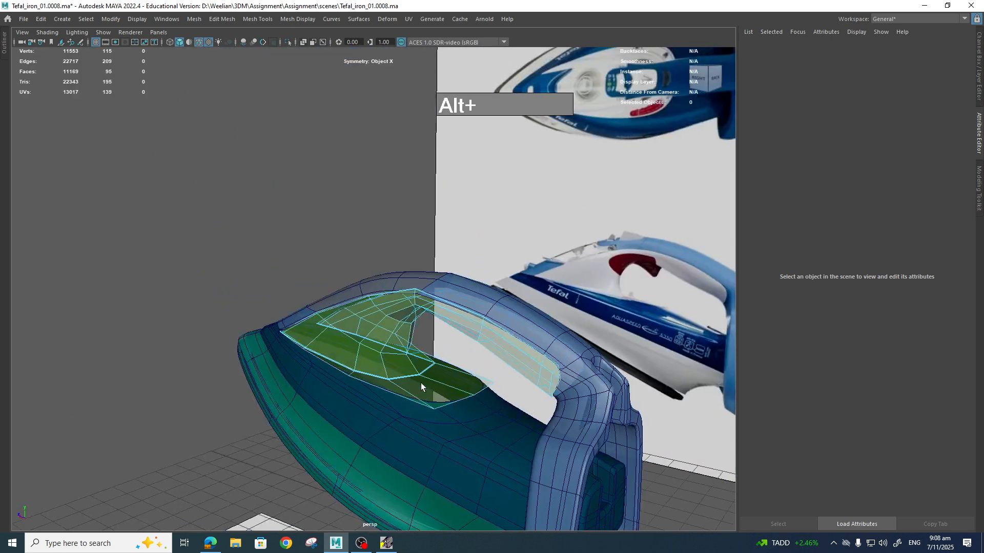
scroll(421, 382, up, 6)
alt+drag(420, 383, 448, 386)
shift+right_click(434, 358)
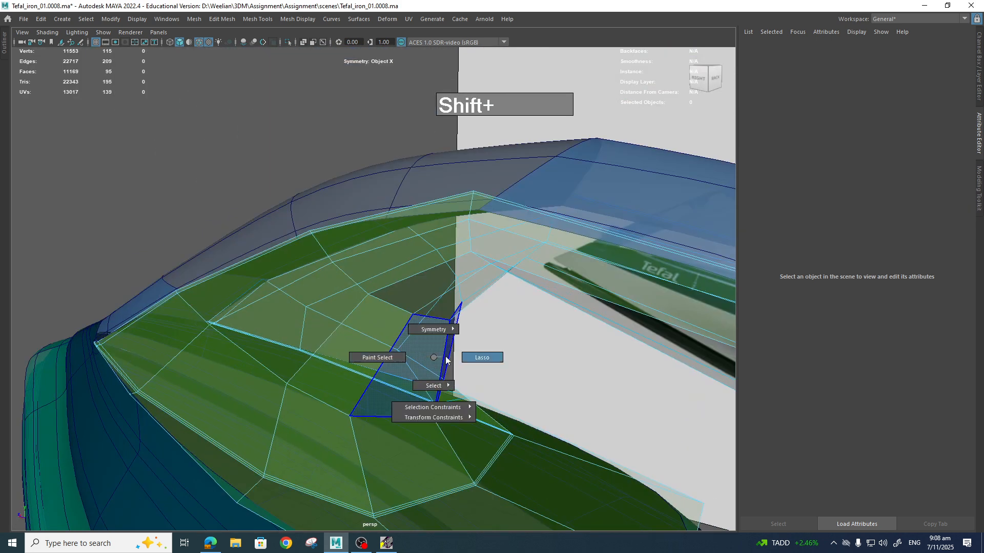
ctrl+right_click(431, 363)
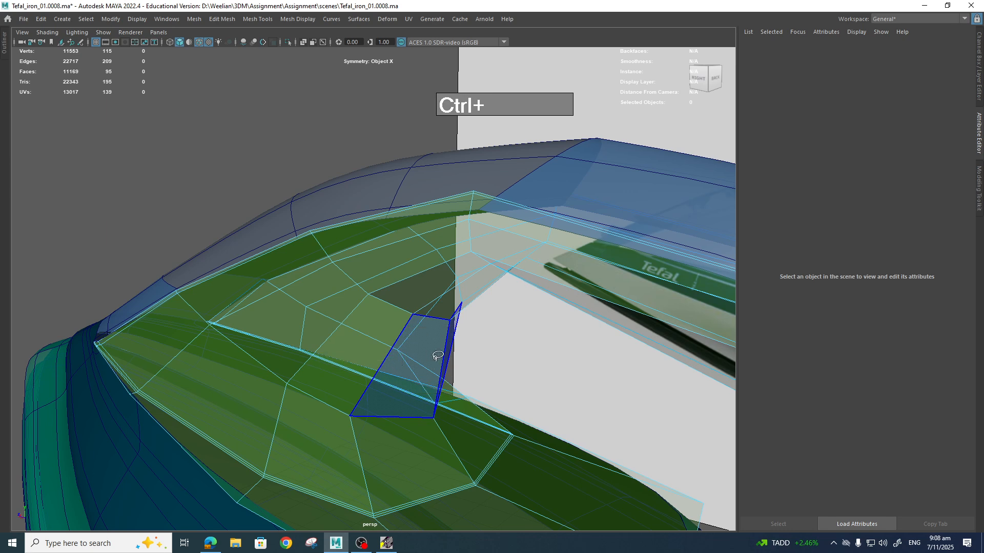
key(q)
Cut a new edge with Multi-Cut across the green panel's inner handle strip from the added point to the opposite side.
shift+right_drag(430, 362, 386, 312)
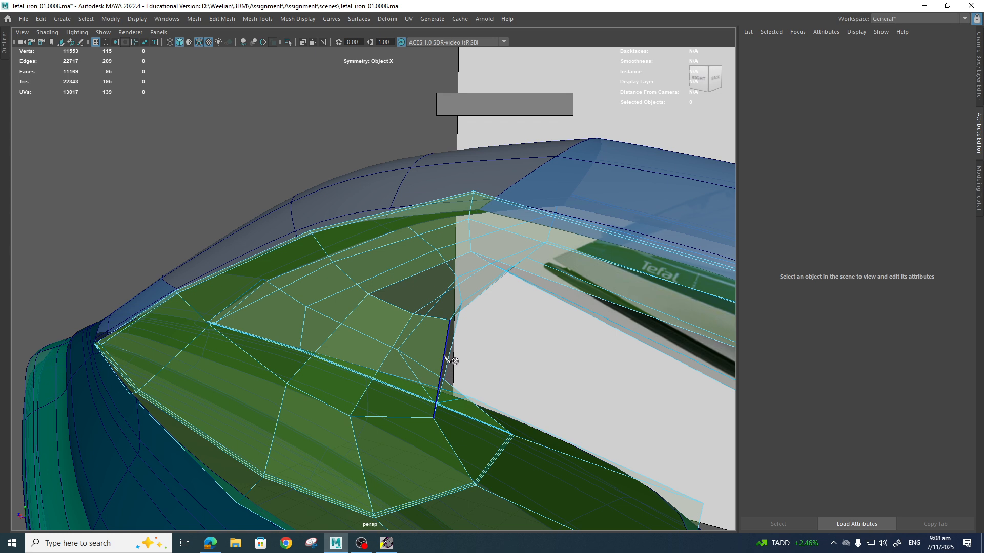
click(454, 338)
click(386, 359)
key(1)
click(443, 360)
key(Return)
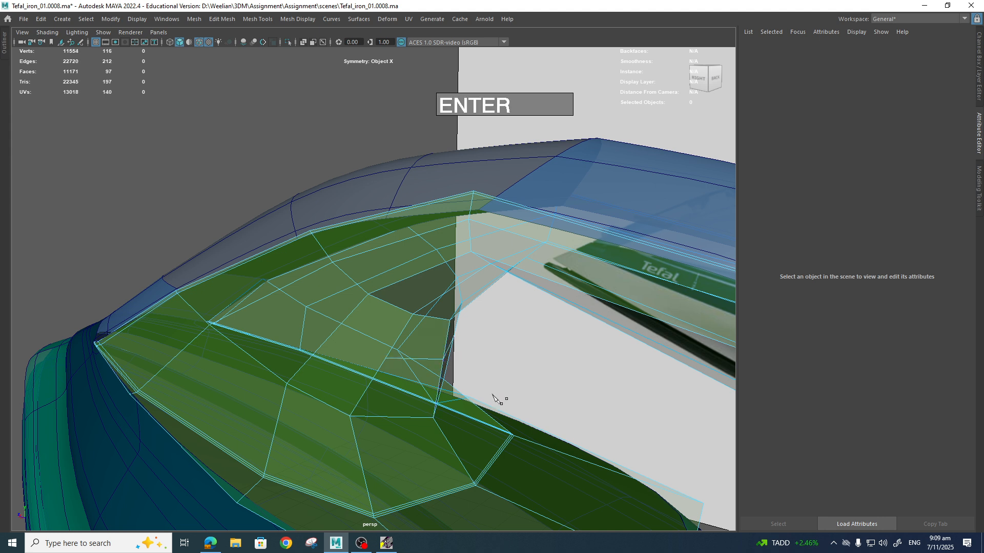
In the right view, trace the front curve of the trigger outline with Multi-Cut points from its lower tip toward its top.
key(space)
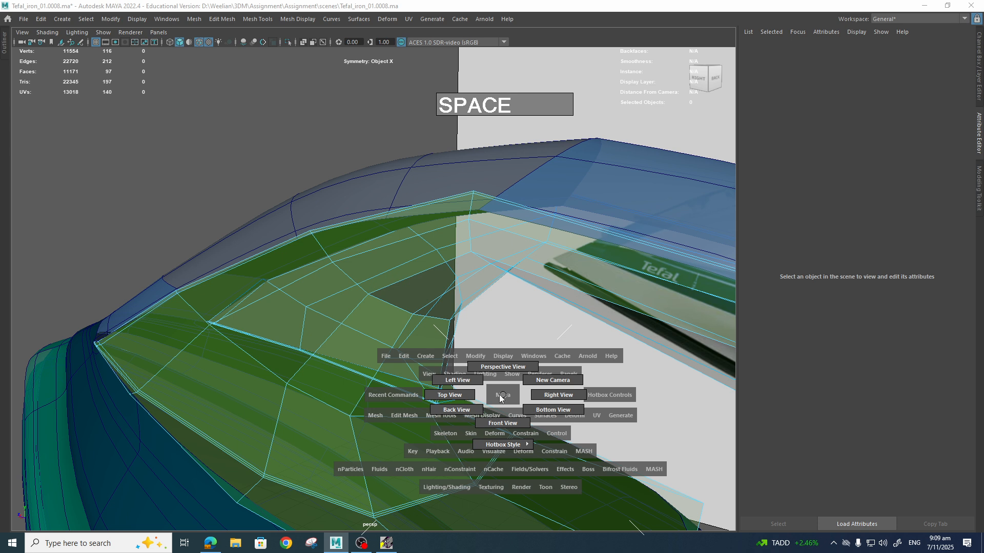
drag(501, 397, 558, 395)
scroll(352, 370, up, 5)
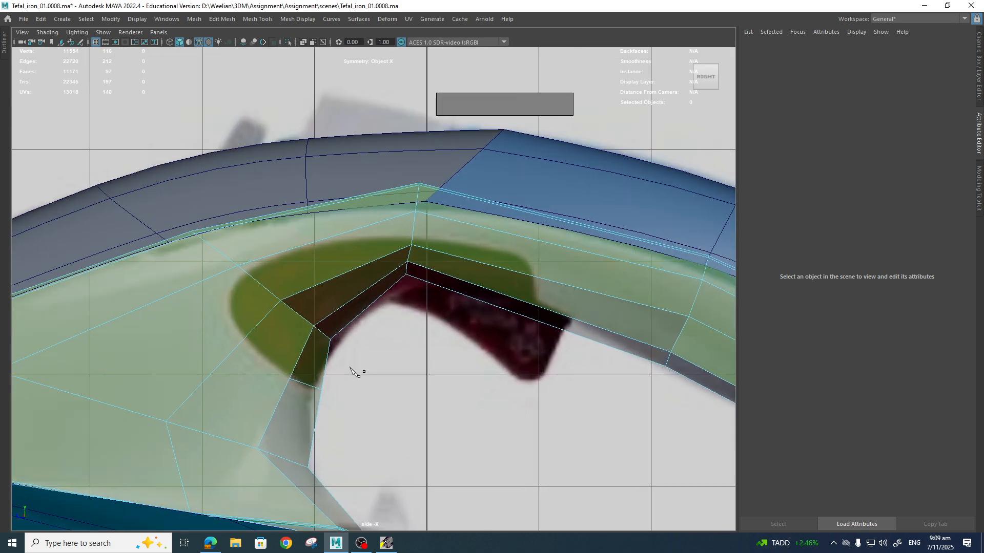
alt+middle_drag(352, 370, 428, 369)
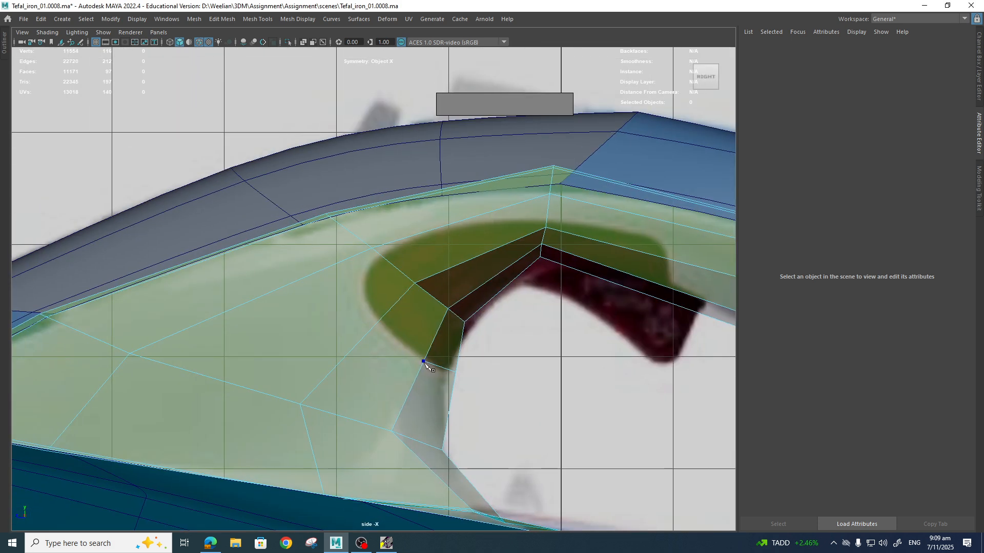
click(424, 362)
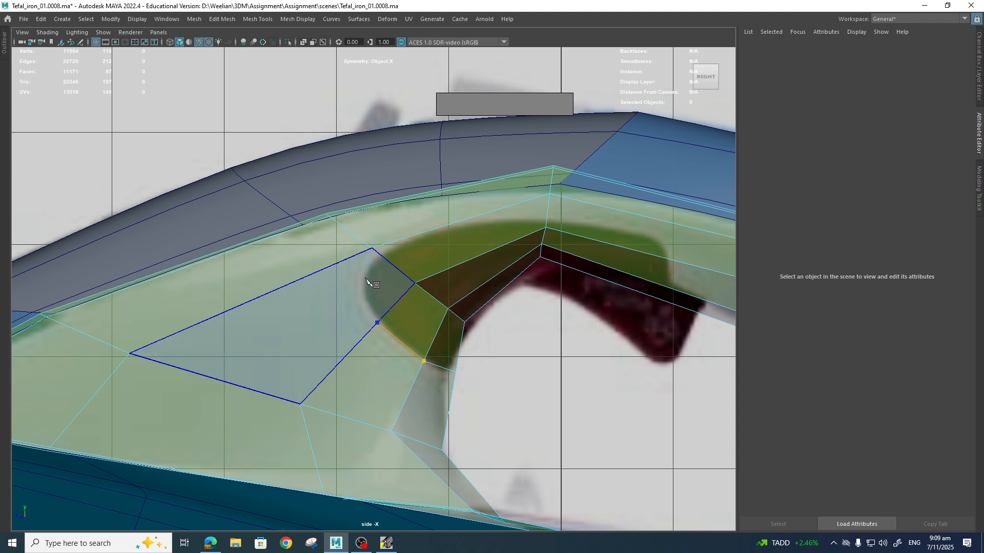
click(365, 283)
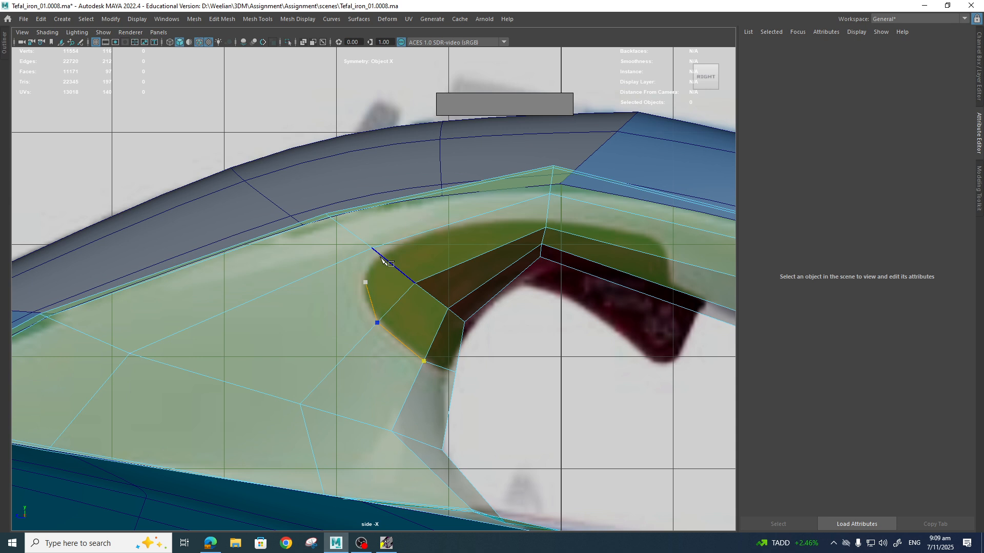
click(382, 257)
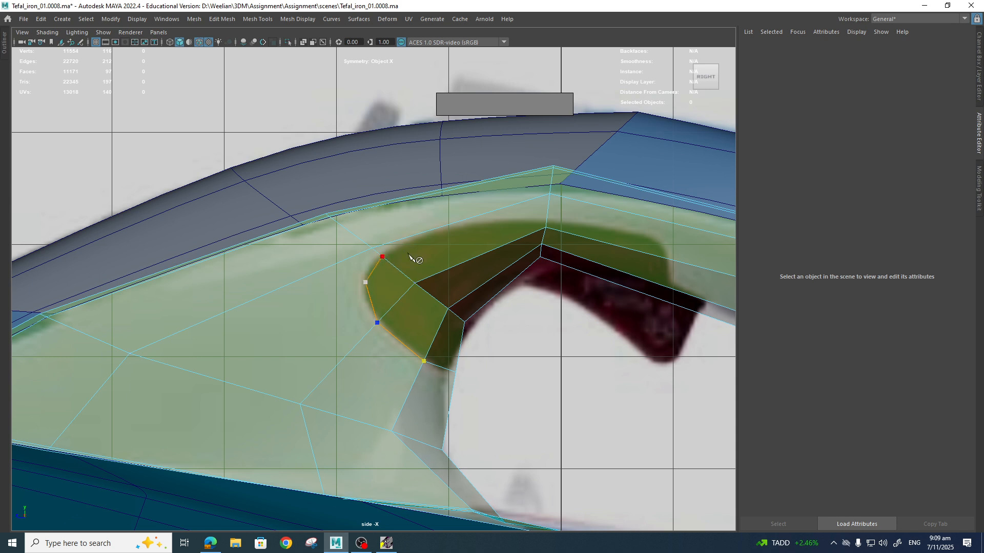
click(447, 224)
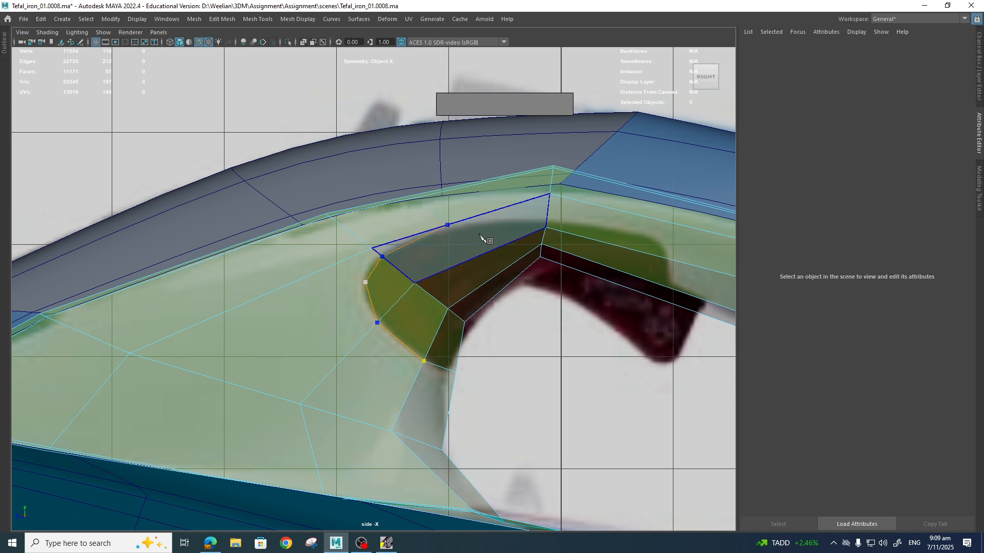
key(z)
click(453, 234)
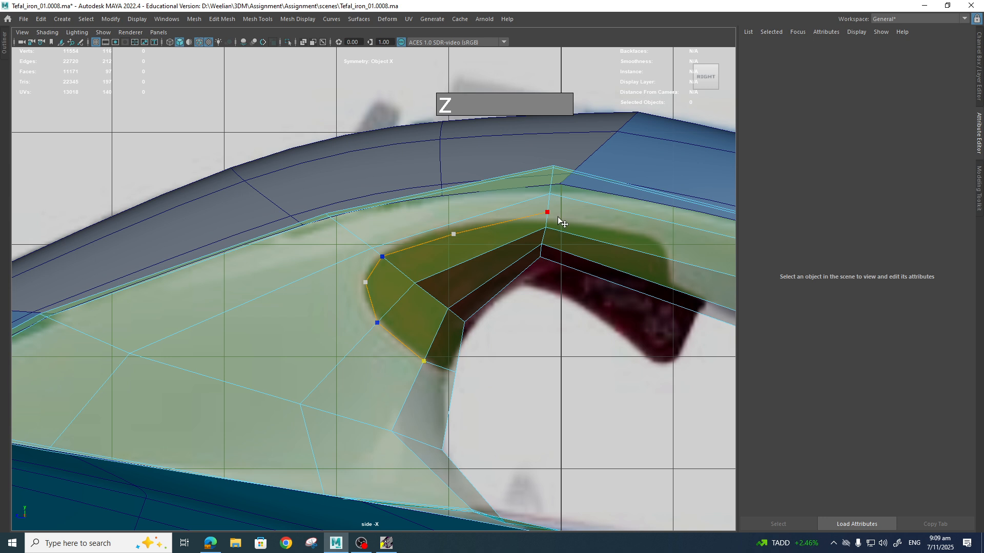
Continue the Multi-Cut over the top and around the rear end of the trigger outline, ending on the inner handle strip's edge, and commit it.
click(547, 212)
click(660, 244)
click(668, 303)
alt+middle_drag(647, 363, 455, 353)
scroll(461, 351, up, 3)
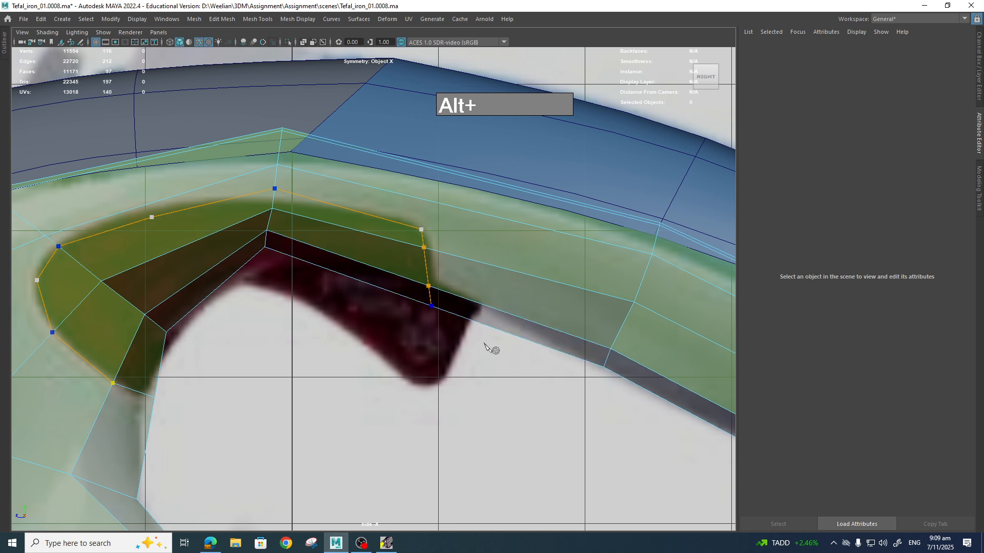
key(z)
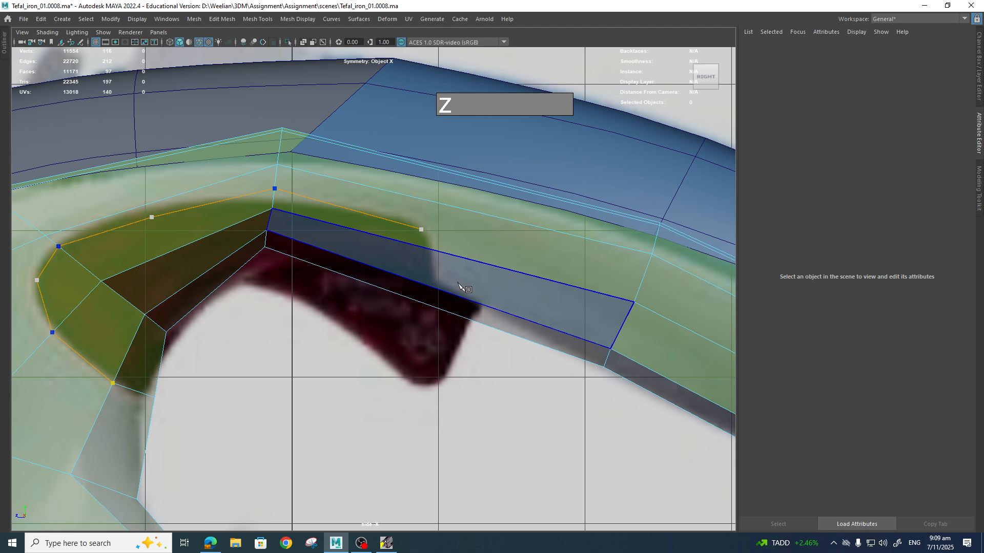
click(432, 250)
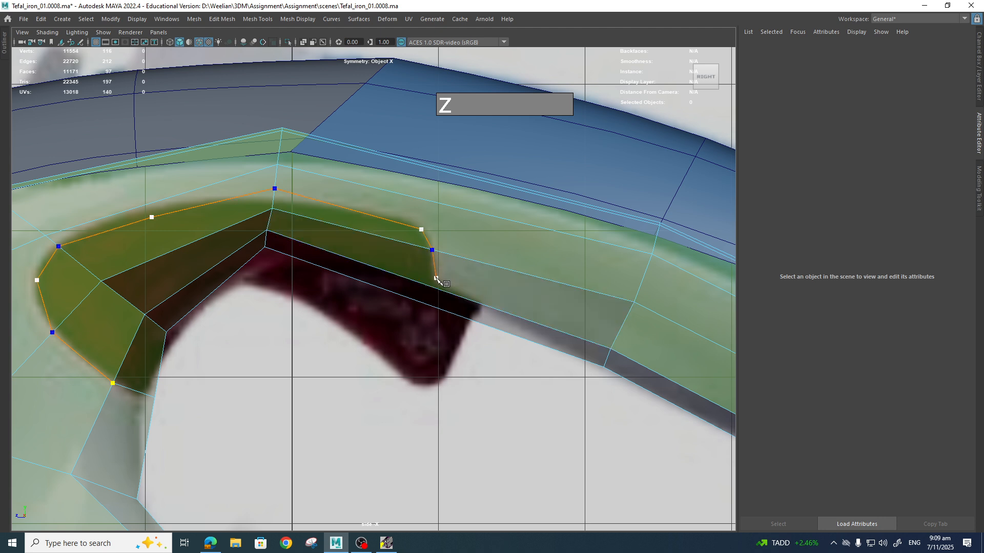
click(436, 288)
key(Return)
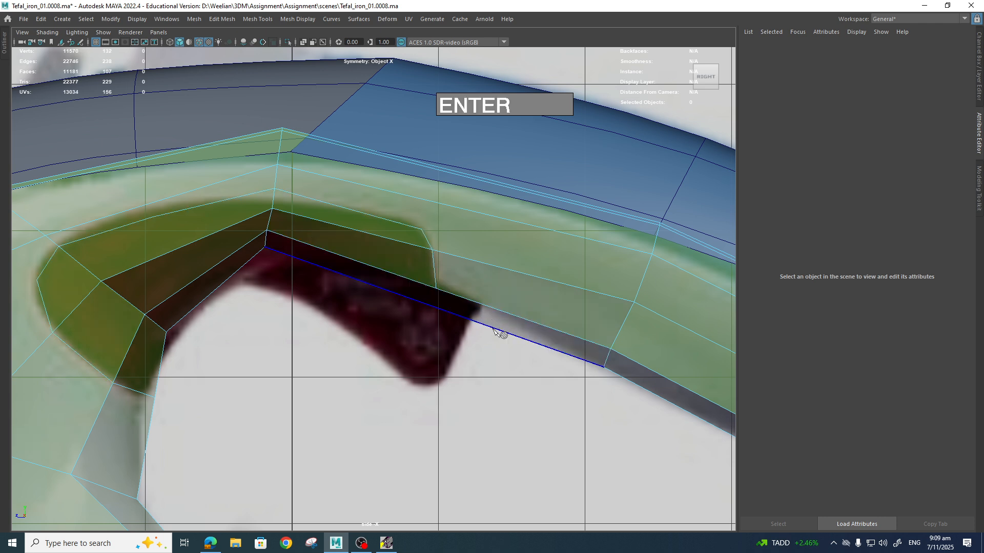
Cut across the inner handle strip at the trigger's rear corner and split the strip lengthwise from there to the lower-tip edge.
click(477, 303)
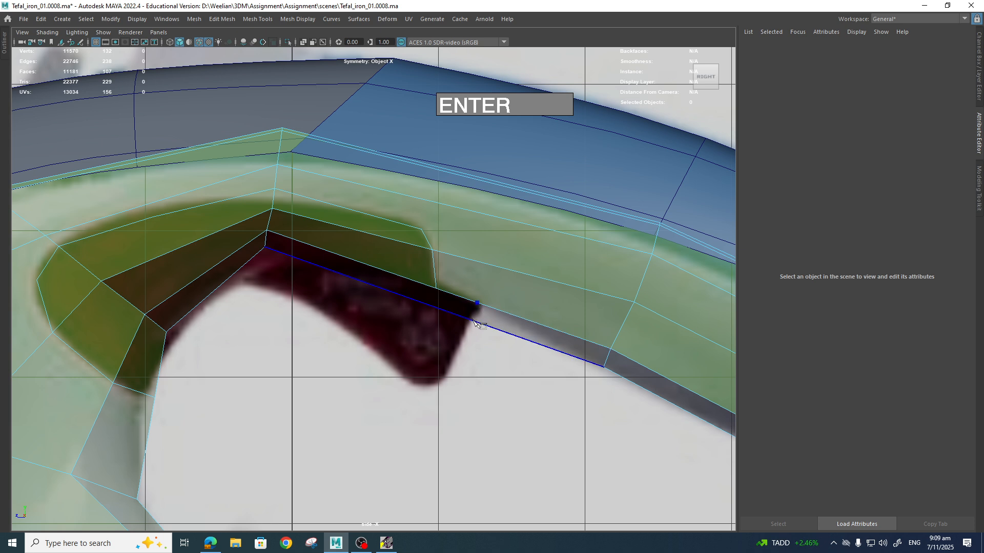
scroll(493, 361, down, 5)
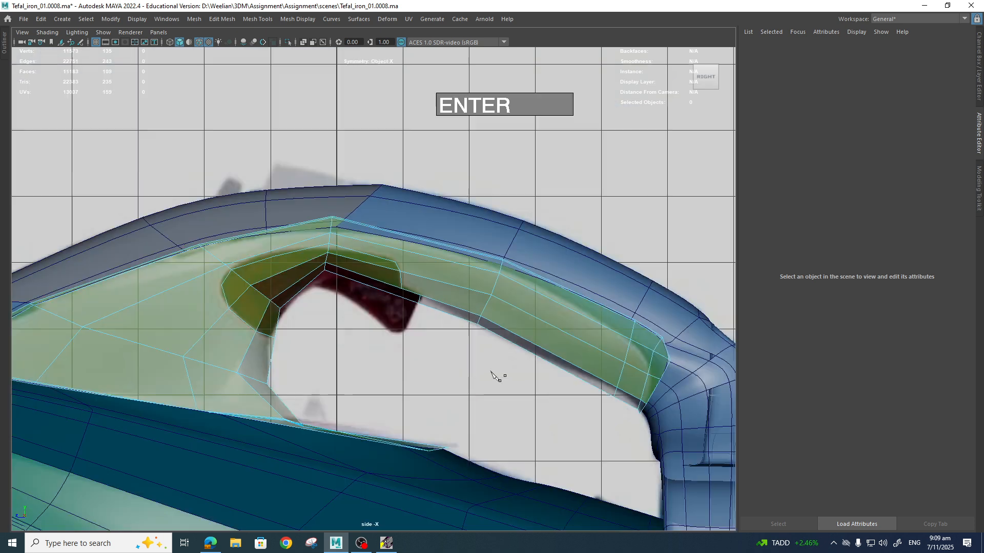
scroll(494, 373, up, 5)
alt+middle_drag(385, 384, 544, 423)
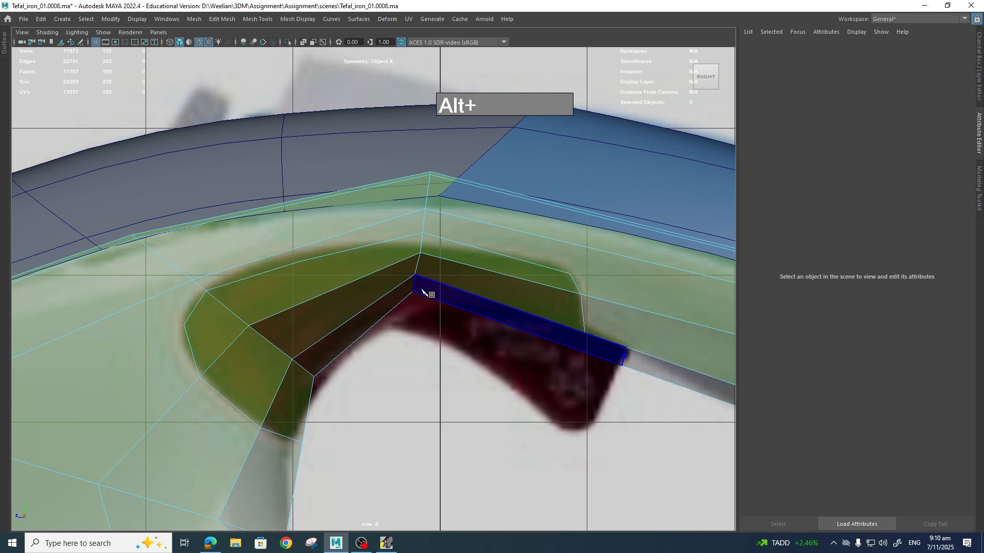
click(307, 371)
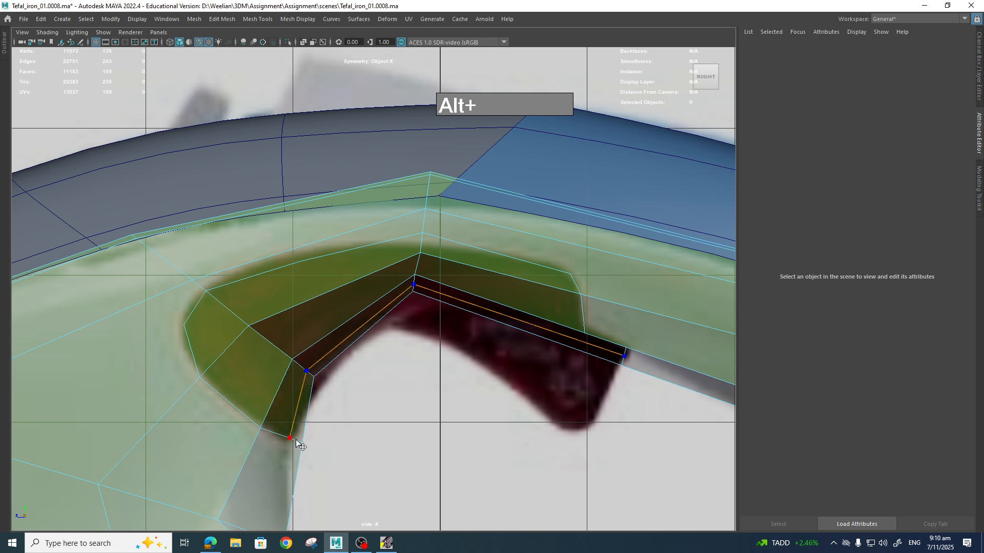
key(Return)
Turn on the green panel's smooth preview, check the cut outline against the reference photo and leave Multi-Cut.
scroll(409, 435, down, 6)
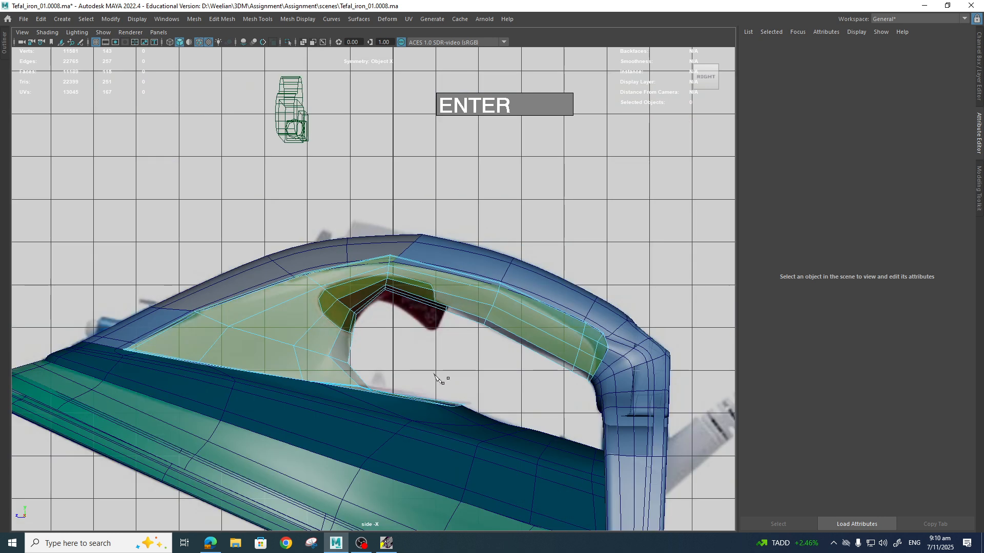
key(3)
scroll(461, 364, up, 3)
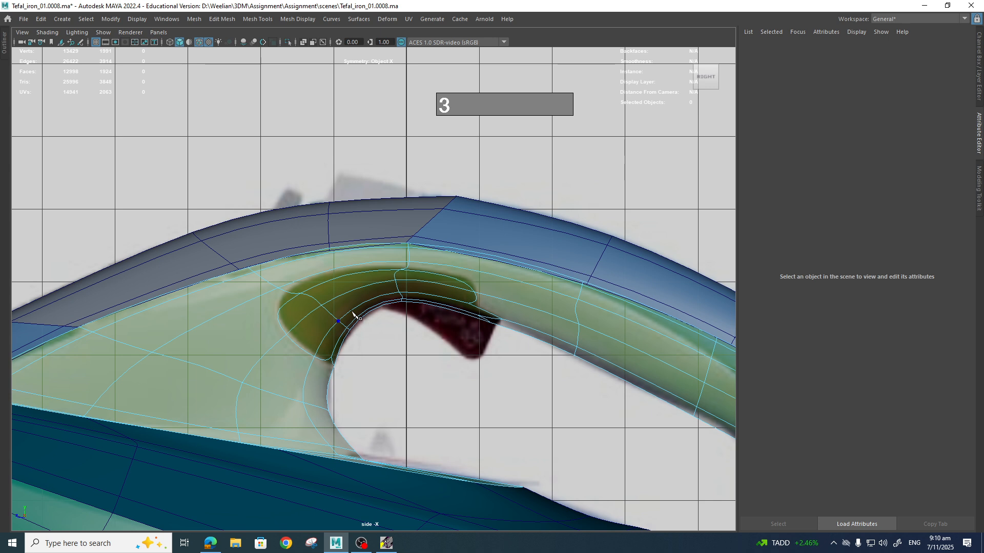
click(475, 292)
right_click(513, 292)
key(q)
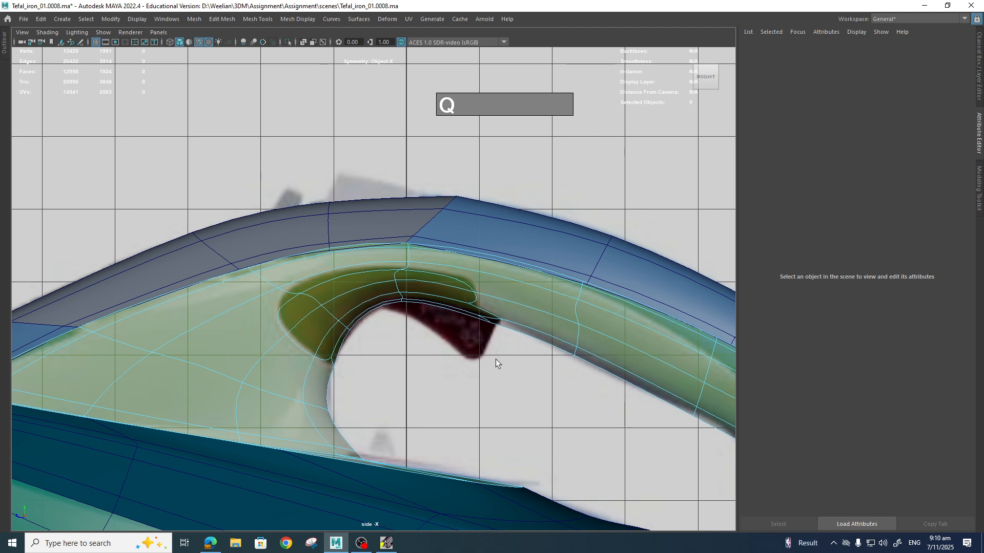
Select the green WhitePanel object and isolate it in the viewport.
scroll(492, 338, up, 3)
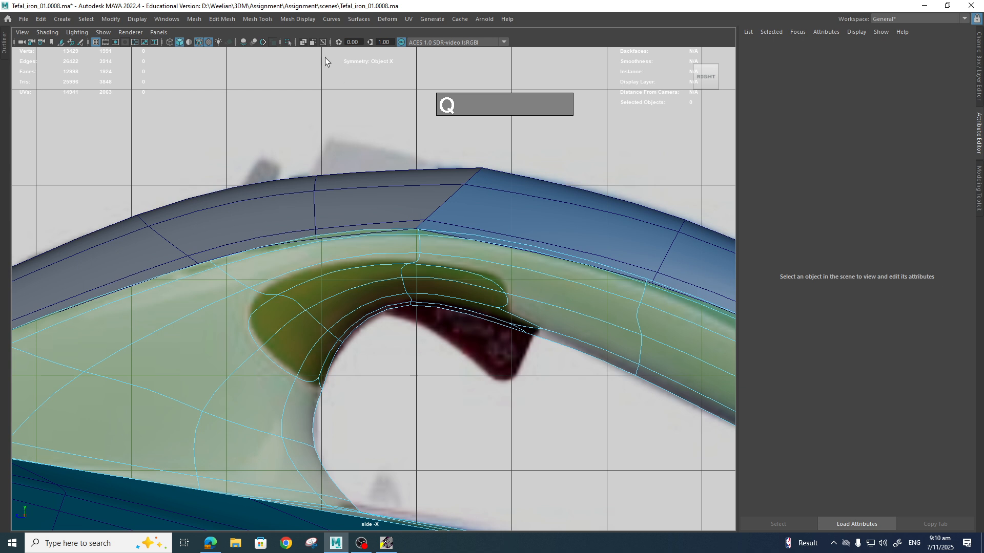
click(287, 42)
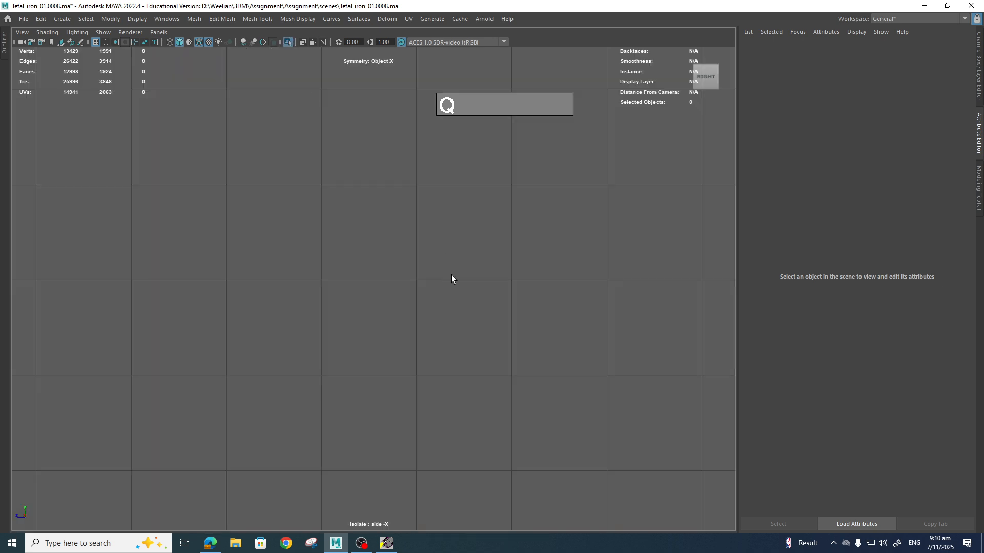
click(288, 42)
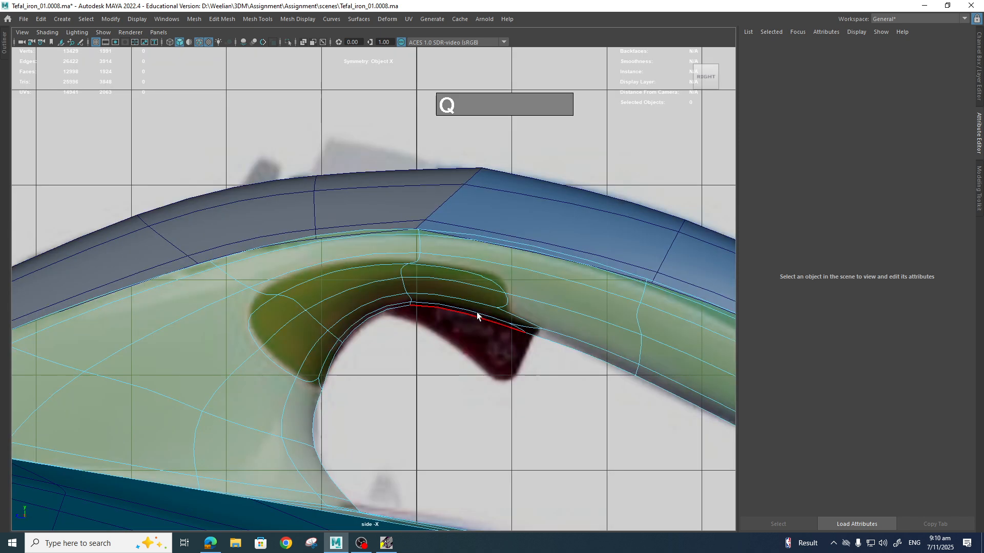
right_drag(483, 259, 513, 285)
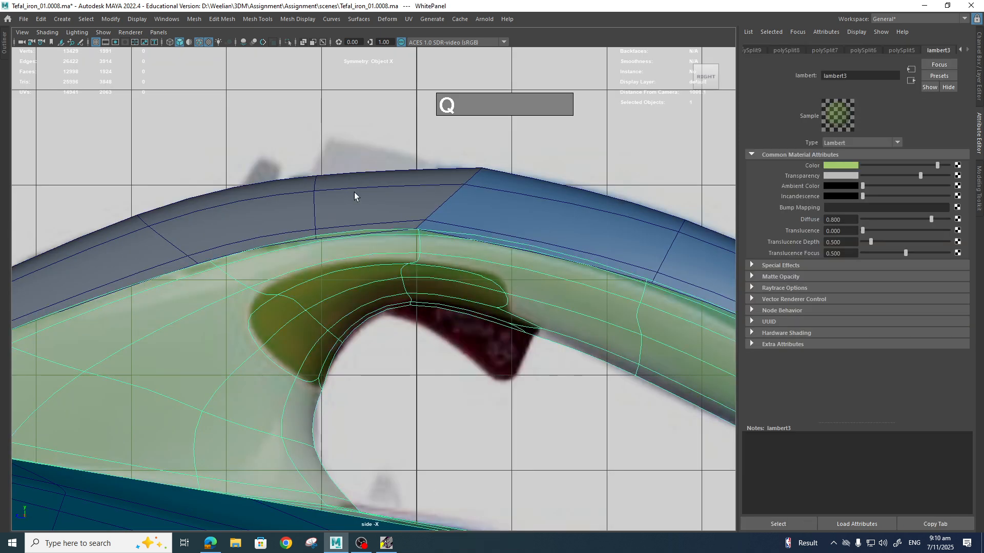
click(290, 42)
In the perspective view from below, delete the six central faces of the inner handle strip to open a trigger slot.
scroll(457, 342, down, 5)
alt+drag(437, 329, 402, 420)
key(space)
right_drag(366, 301, 364, 308)
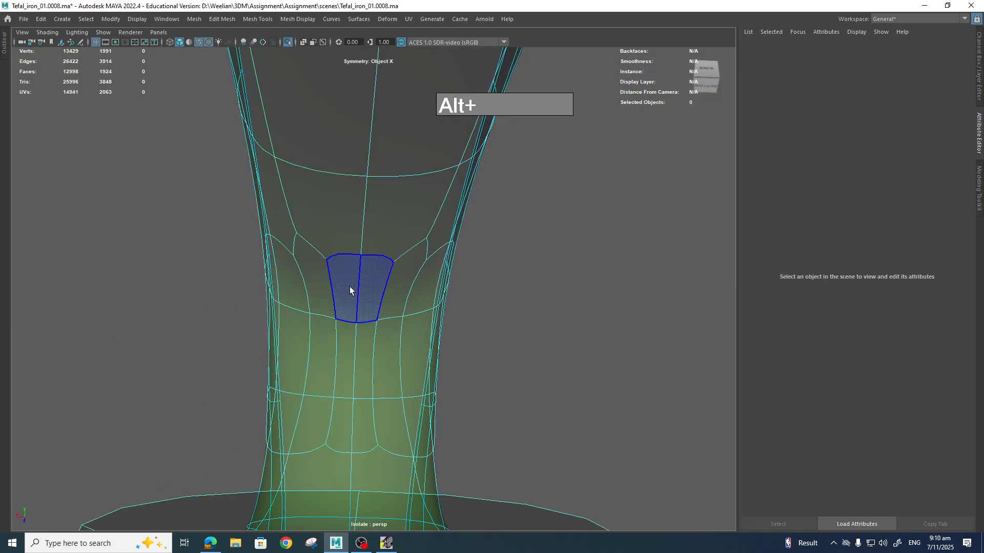
click(344, 358)
shift+click(363, 350)
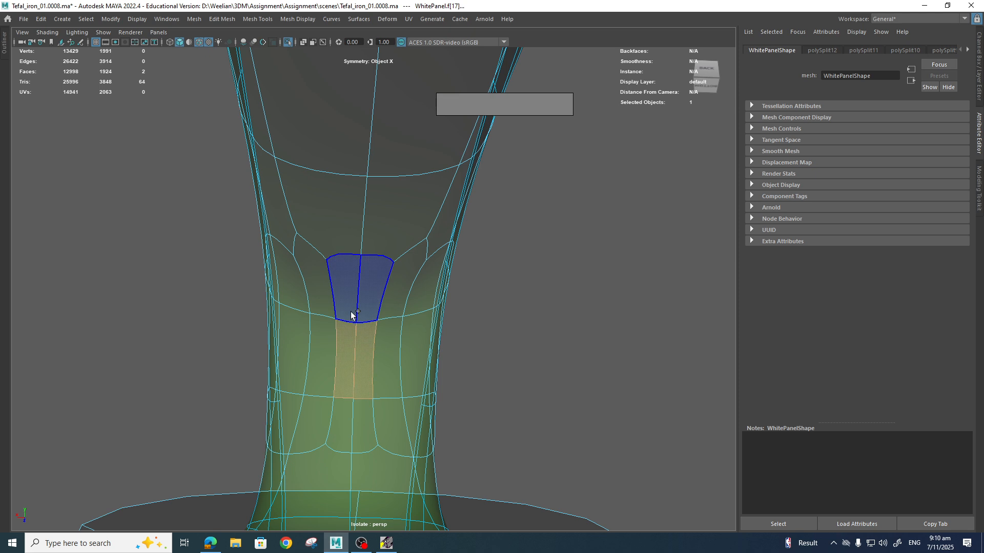
shift+click(365, 425)
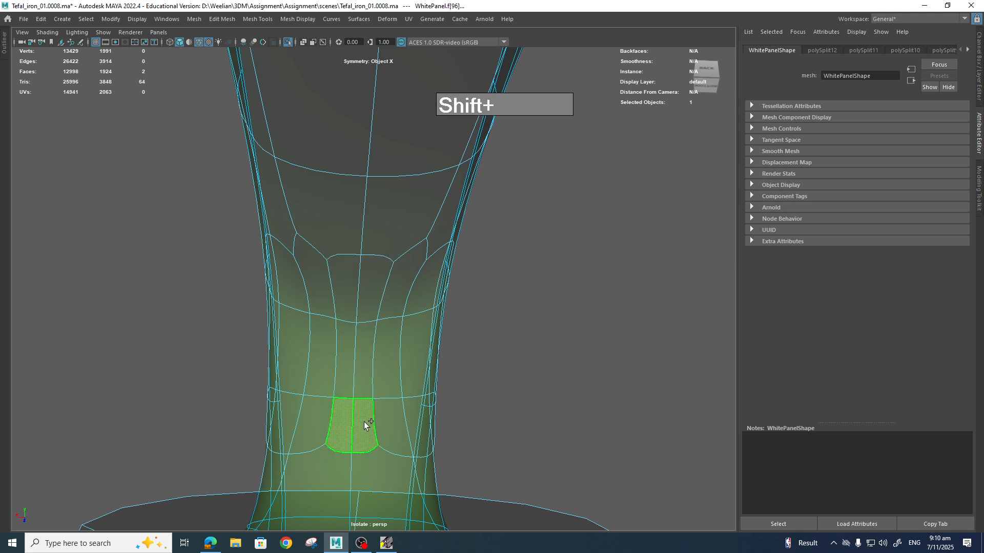
click(341, 389)
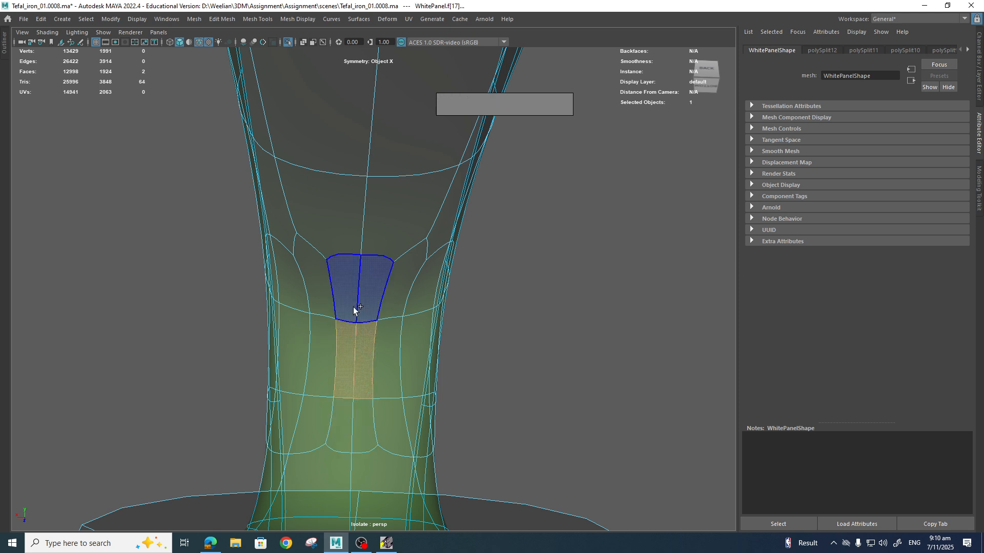
shift+click(356, 300)
shift+click(346, 422)
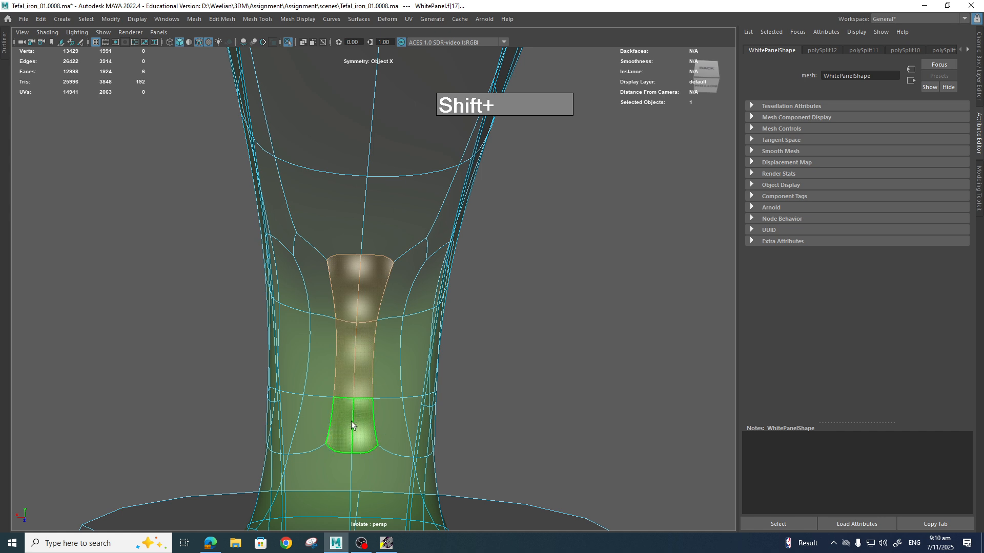
key(Delete)
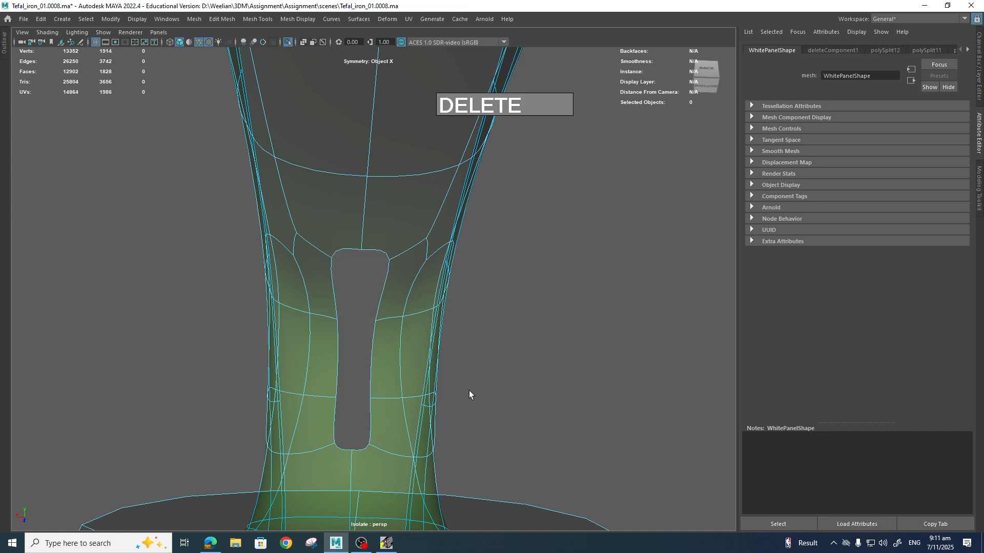
With smooth preview off, extend the edge at the slot's rear corner across the panel's side to its outer edge with Multi-Cut.
alt+drag(469, 390, 533, 402)
alt+middle_drag(534, 402, 513, 408)
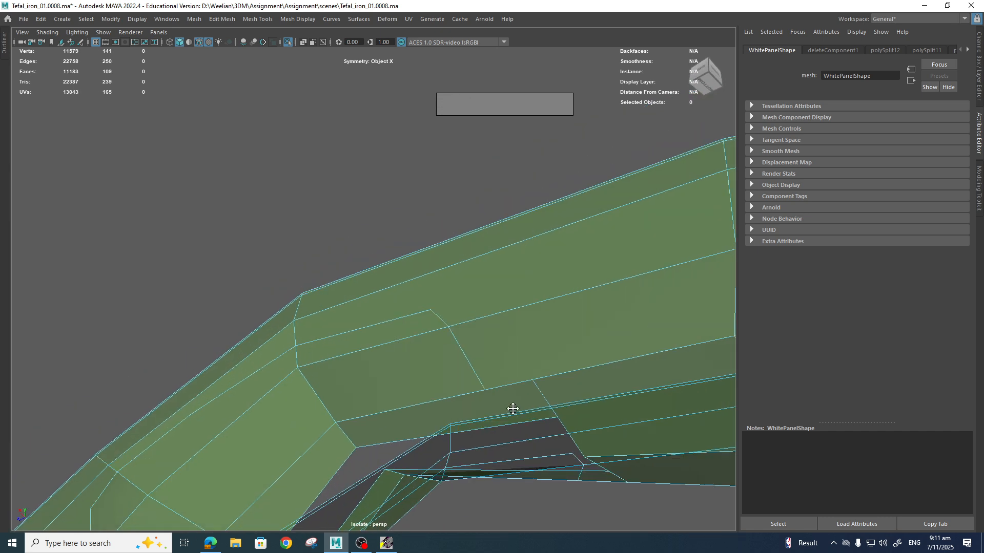
alt+drag(513, 408, 581, 426)
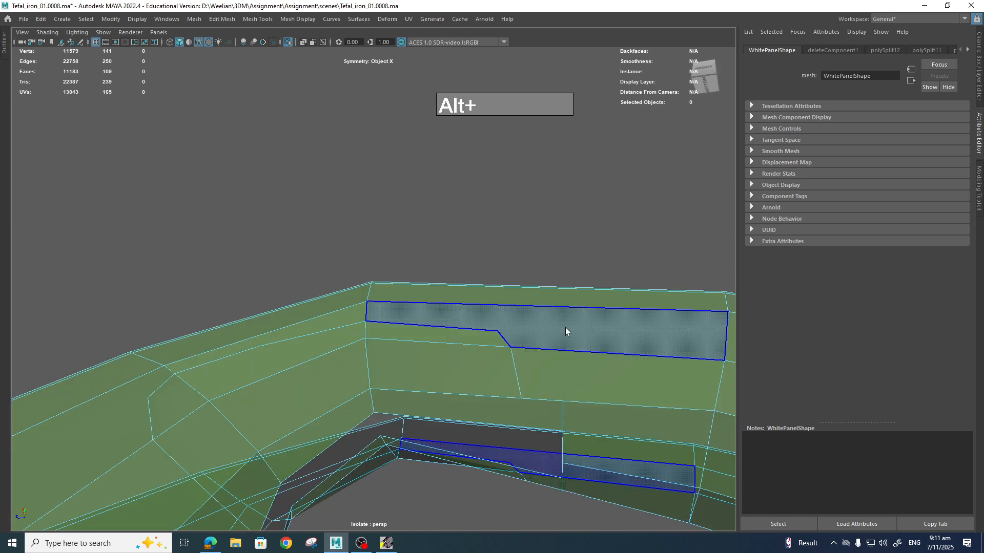
shift+right_drag(564, 327, 506, 318)
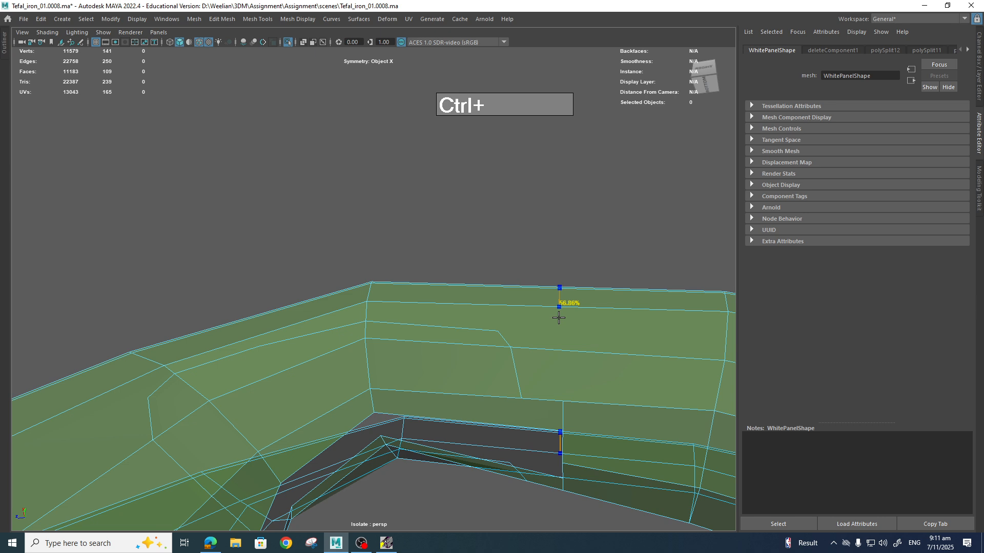
ctrl+click(559, 317)
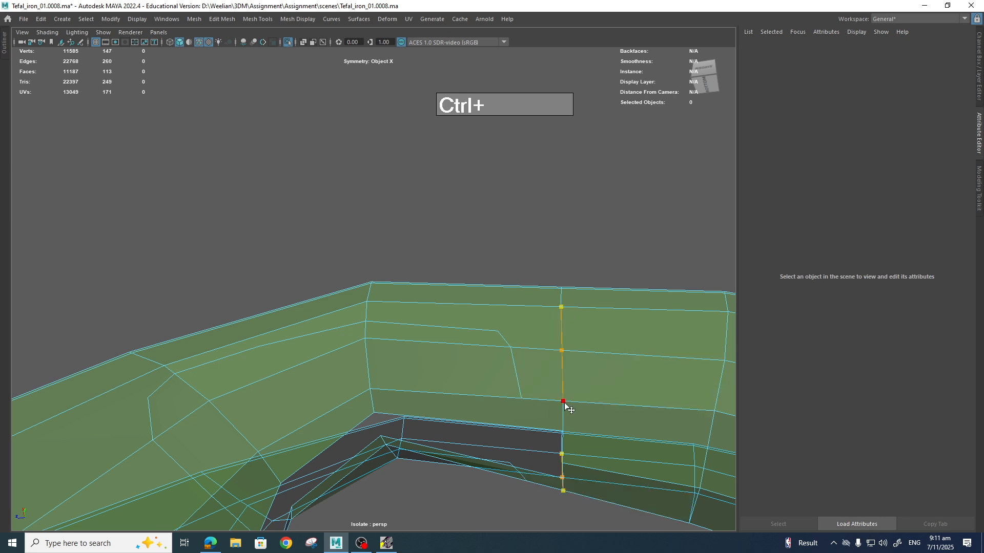
key(Return)
Cut an edge from the trigger outline's upper rear corner to the new cross edge on the panel's second row.
click(510, 347)
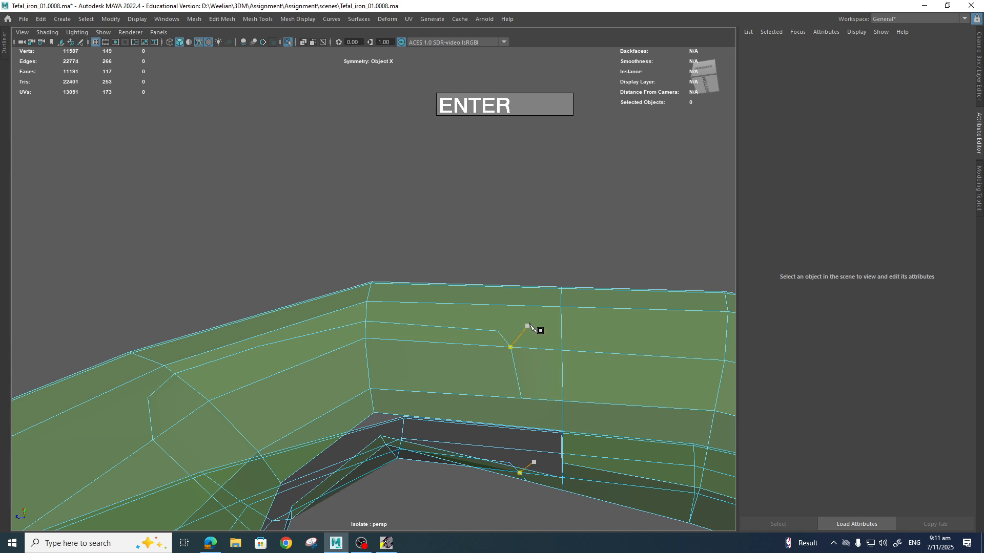
click(560, 308)
click(498, 331)
key(Return)
click(522, 398)
key(space)
alt+drag(536, 382, 495, 401)
alt+middle_drag(458, 399, 531, 308)
alt+drag(531, 308, 441, 340)
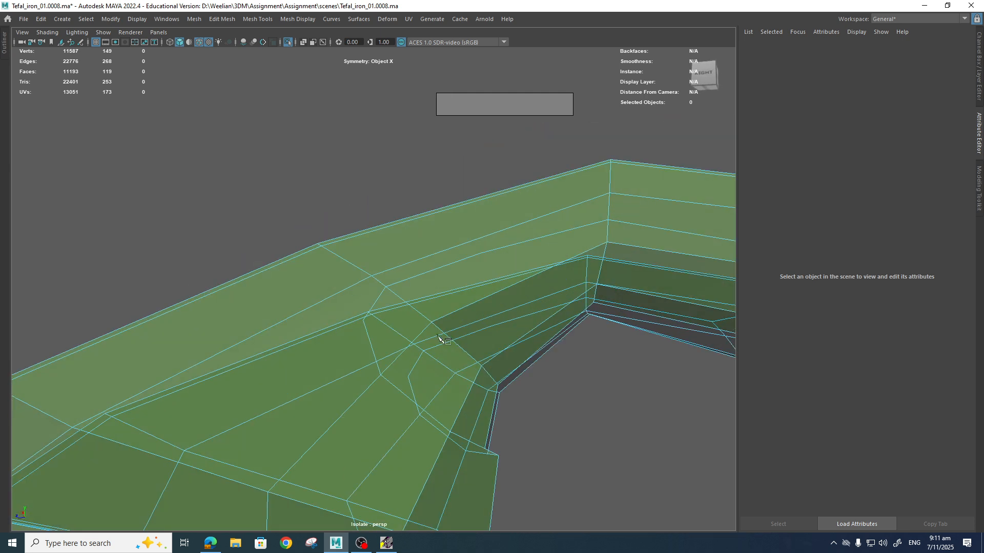
alt+middle_drag(410, 305, 454, 296)
scroll(487, 328, down, 4)
alt+drag(487, 329, 472, 337)
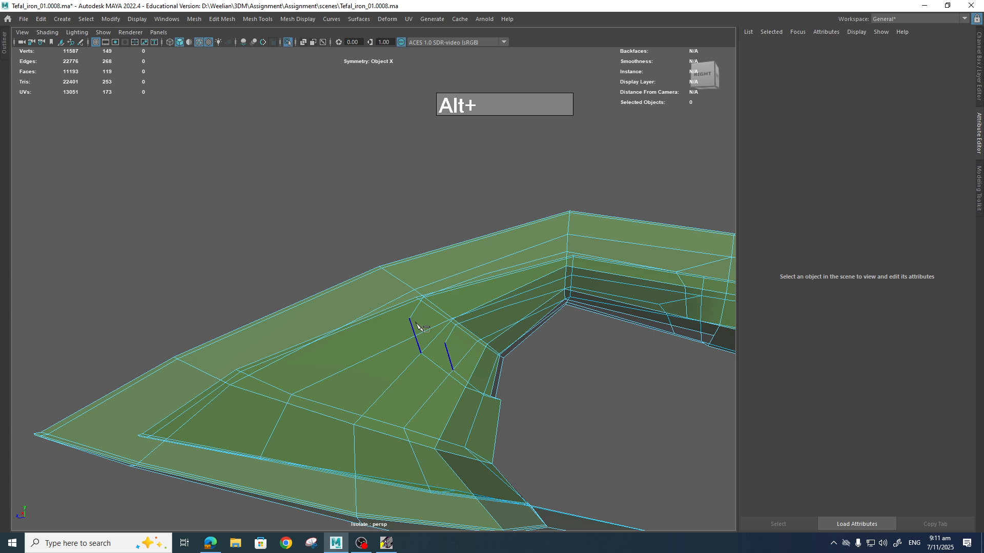
mouse_move(393, 332)
shift+right_down()
mouse_move(376, 354)
mouse_move(354, 354)
mouse_move(360, 334)
mouse_move(390, 332)
shift+right_up()
shift+right_drag(328, 328, 377, 329)
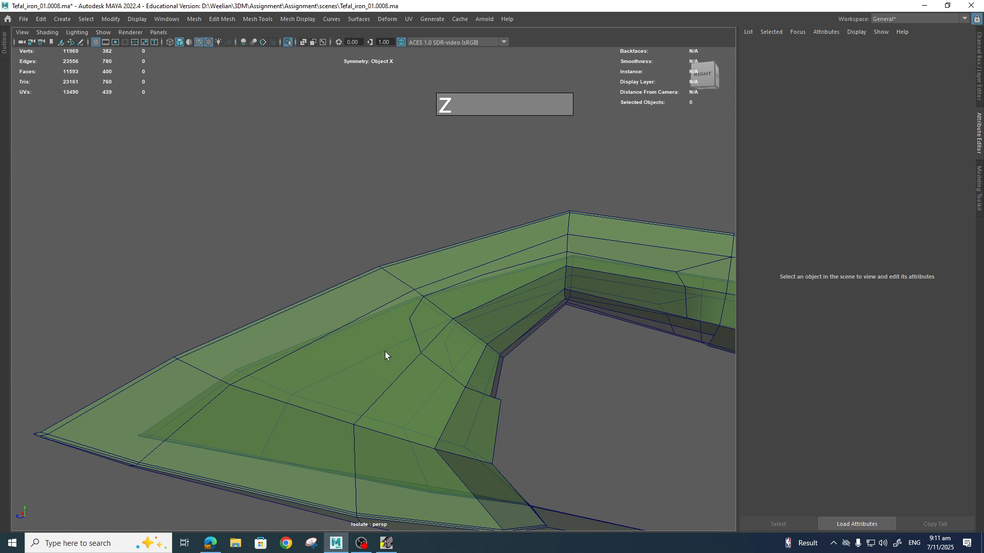
key(q)
shift+right_drag(370, 301, 314, 302)
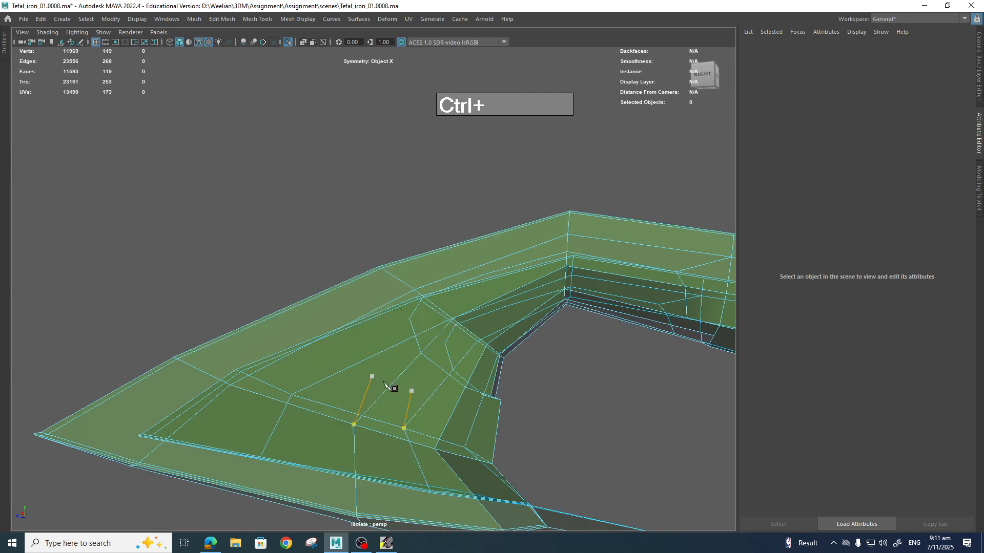
key(q)
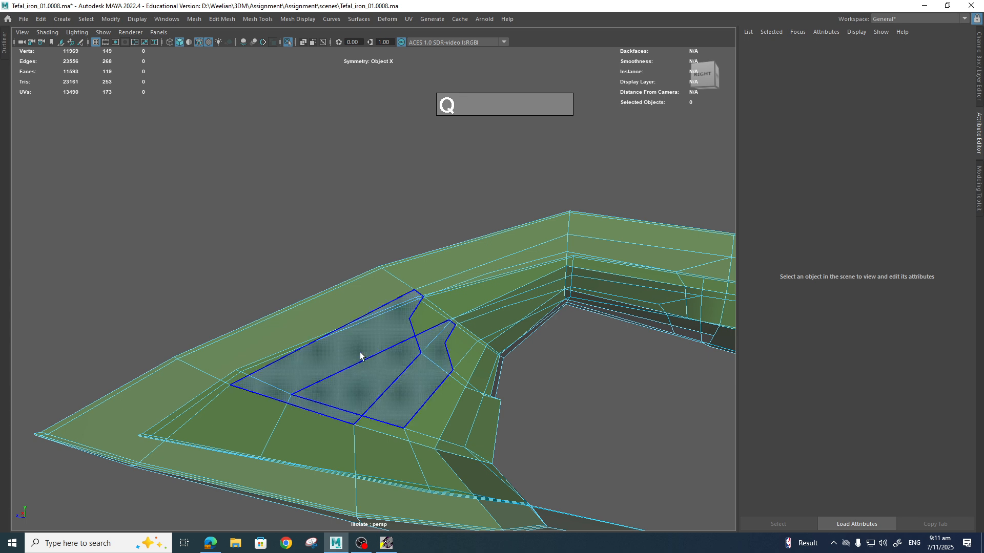
In vertex mode, insert partial Multi-Cut loops across the panel's upper front rows and across the strip in front of the trigger outline.
right_drag(360, 357, 313, 335)
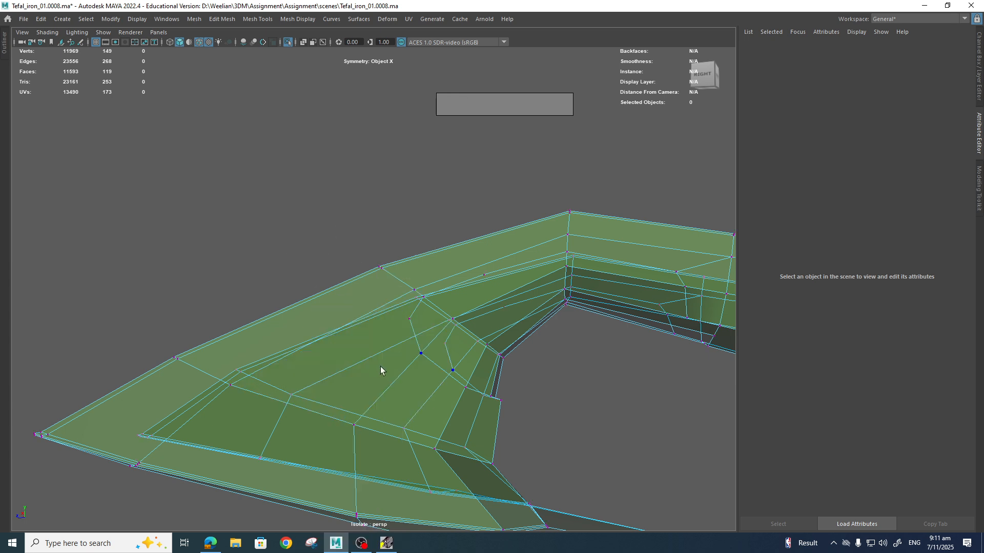
alt+drag(380, 370, 339, 341)
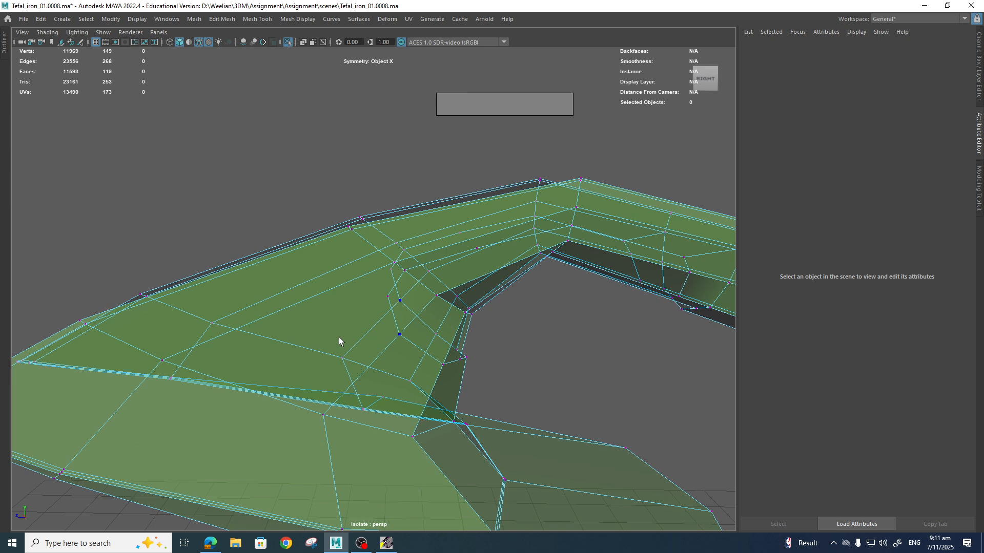
shift+right_drag(302, 324, 255, 315)
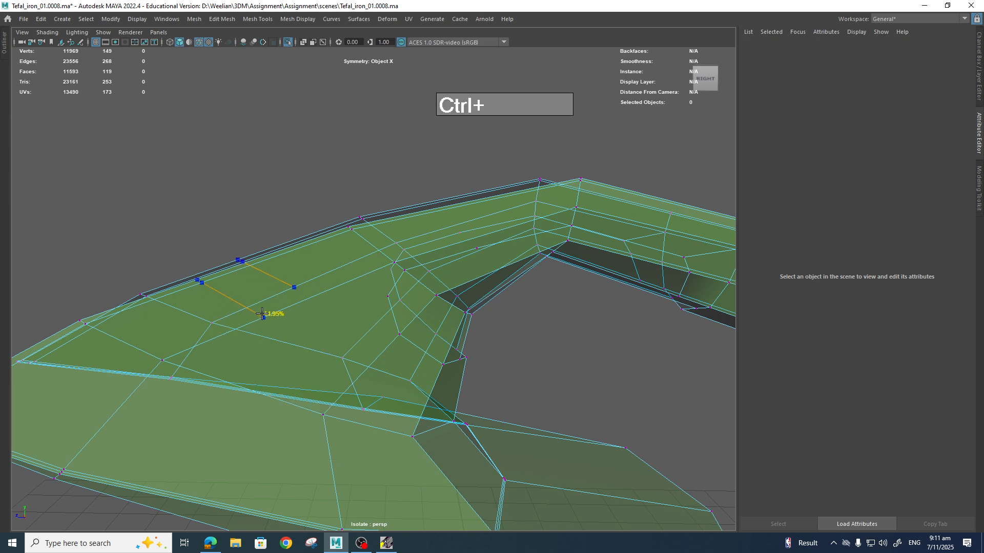
ctrl+click(261, 313)
alt+drag(296, 323, 328, 343)
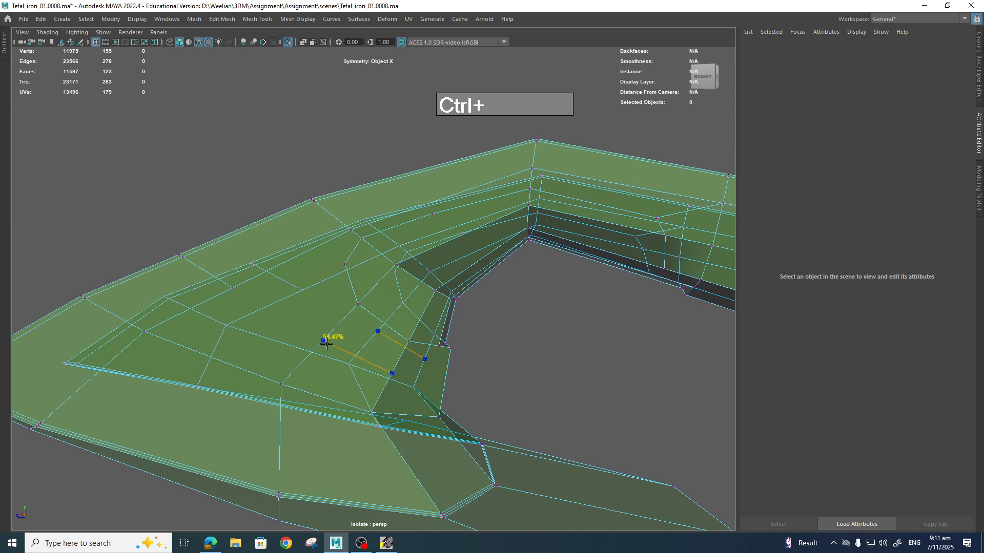
ctrl+click(326, 342)
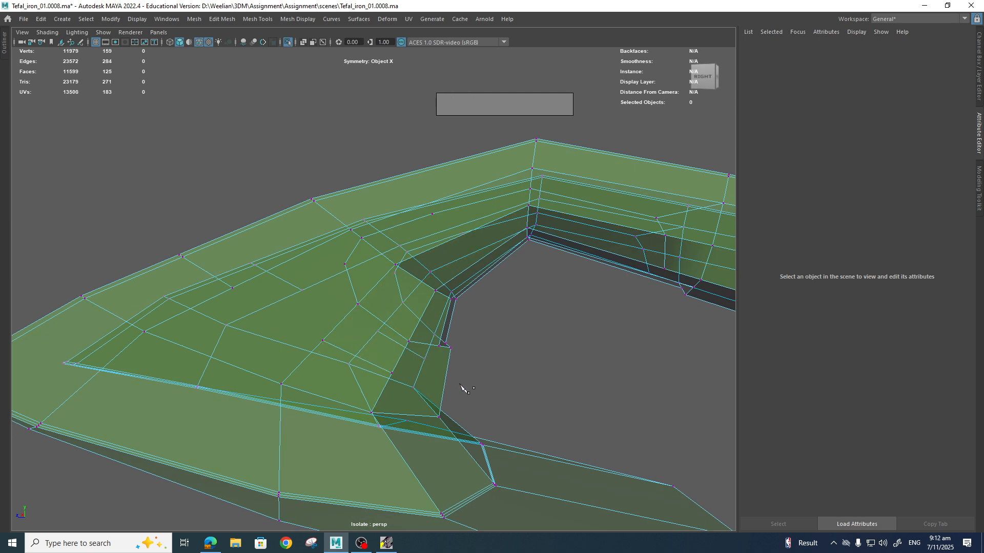
Insert an edge loop down through the handle's lower front base and connect its upper end vertex to the slot's front corner.
alt+drag(462, 391, 400, 371)
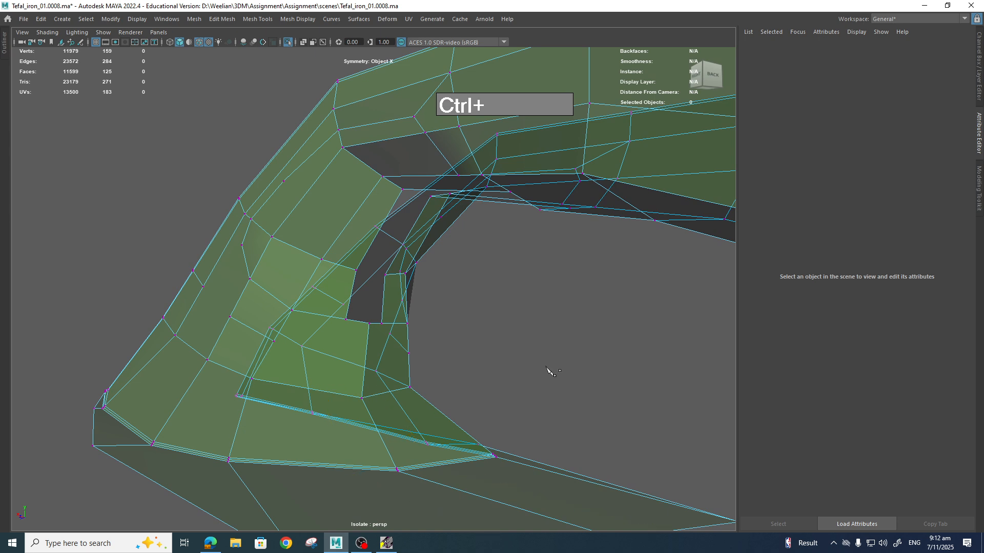
alt+drag(549, 369, 520, 325)
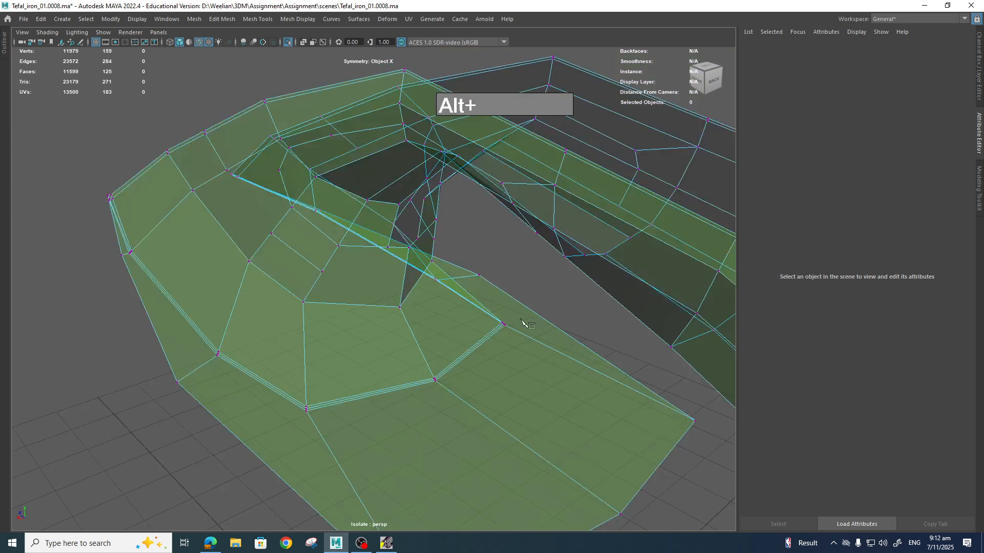
ctrl+click(361, 308)
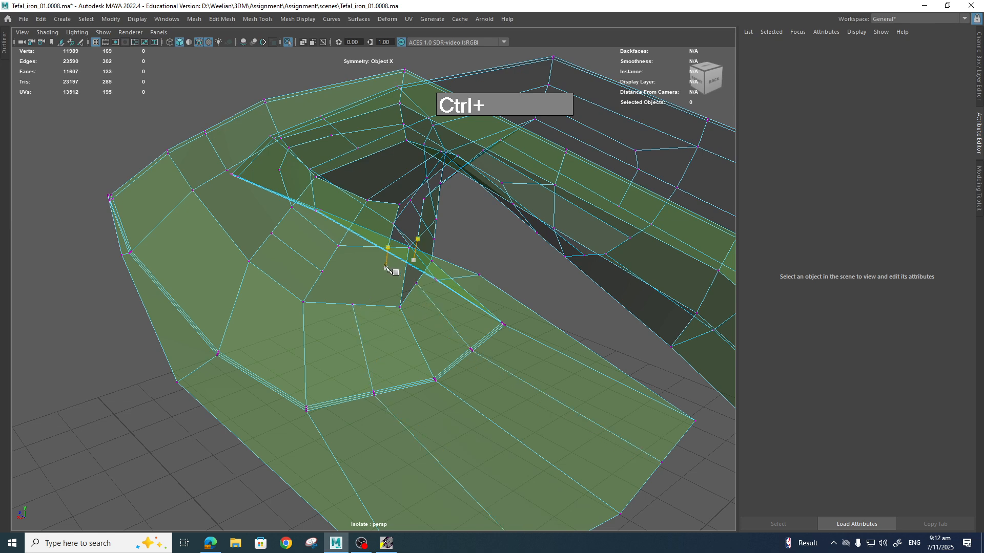
alt+drag(399, 264, 405, 280)
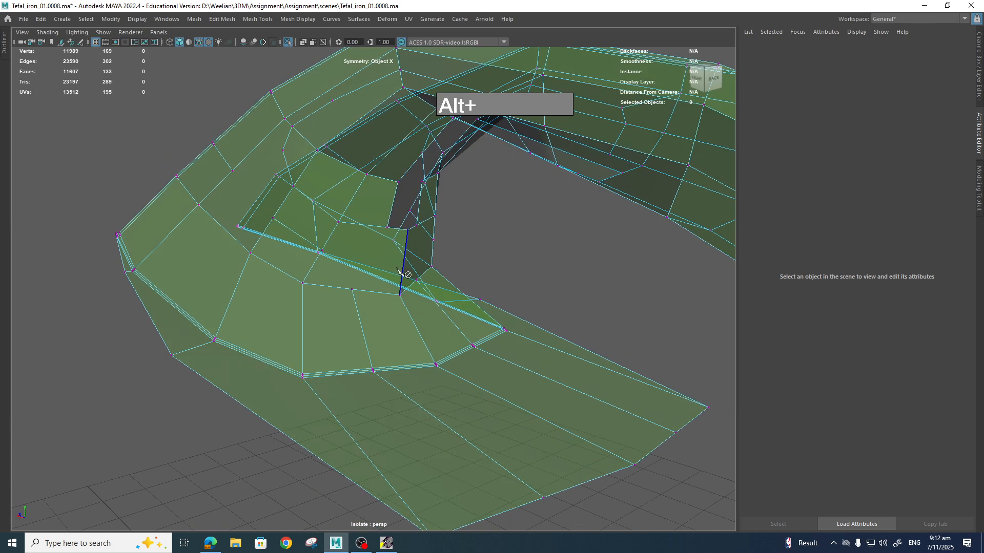
key(q)
click(387, 229)
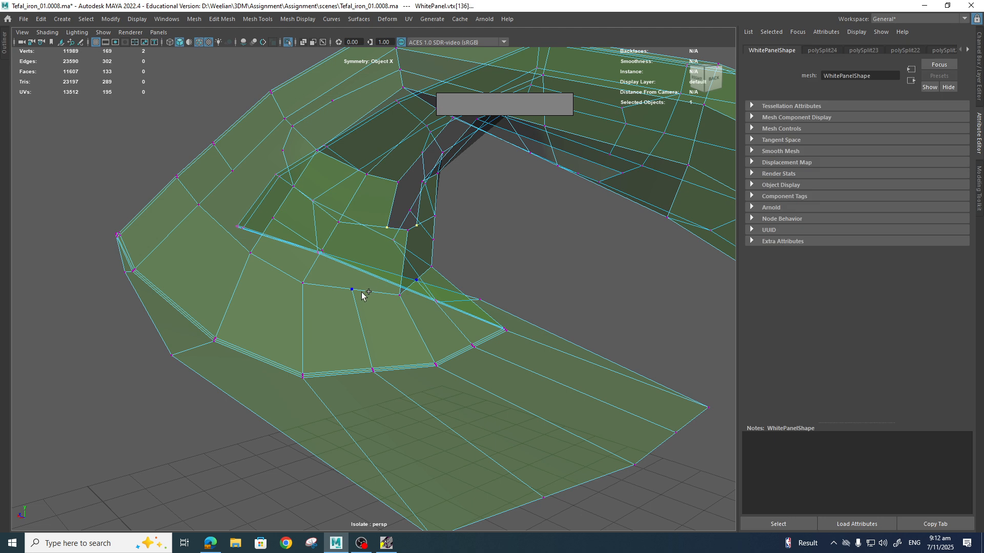
shift+right_drag(357, 288, 360, 351)
Cut a cross edge midway through the faces just below the slot and connect its outer vertex to the neighbouring front-strip cut.
alt+drag(360, 292, 377, 265)
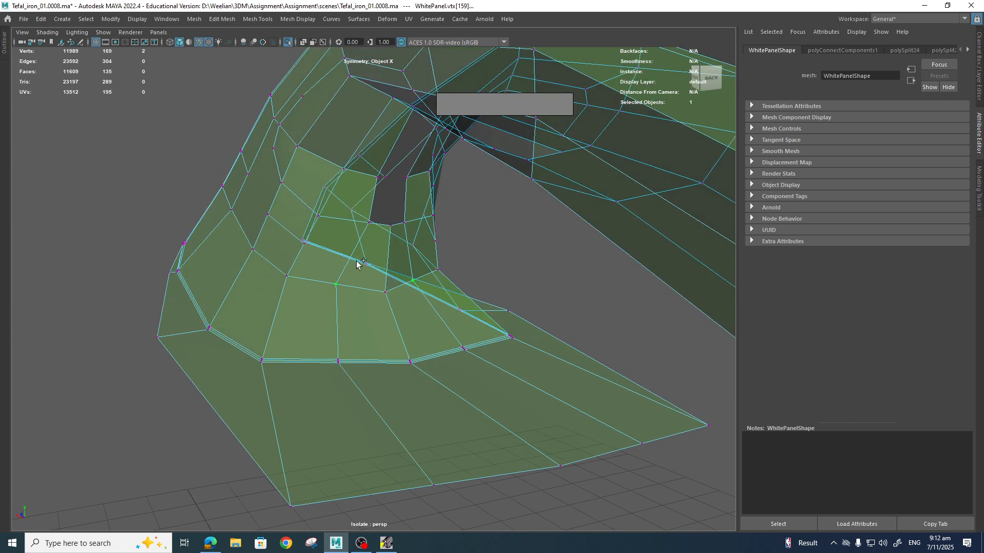
shift+right_drag(360, 261, 375, 257)
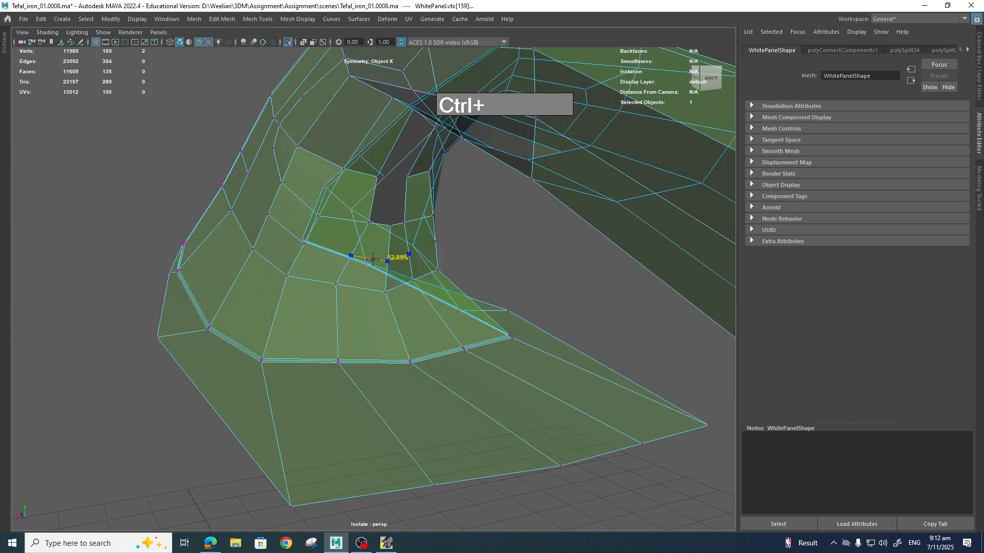
ctrl+click(373, 259)
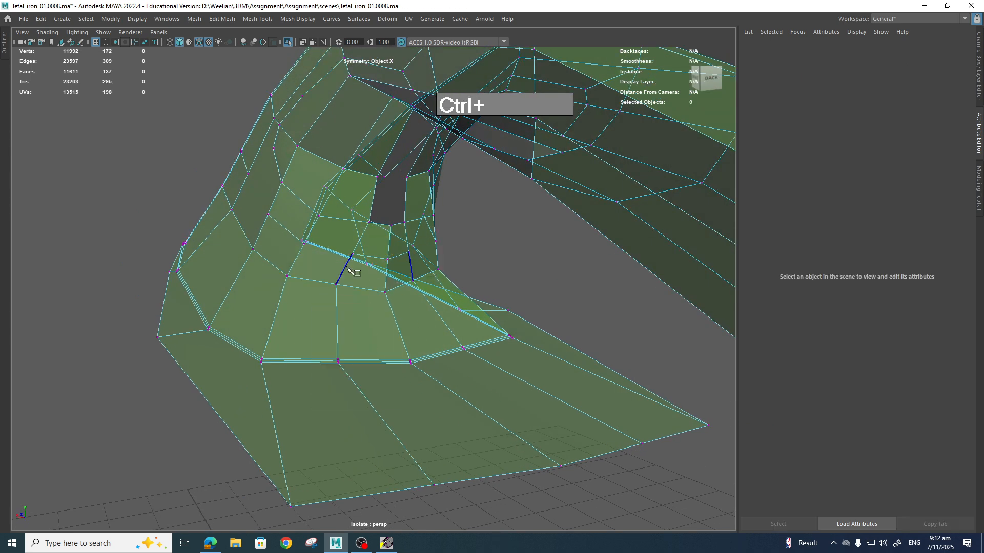
key(q)
click(305, 248)
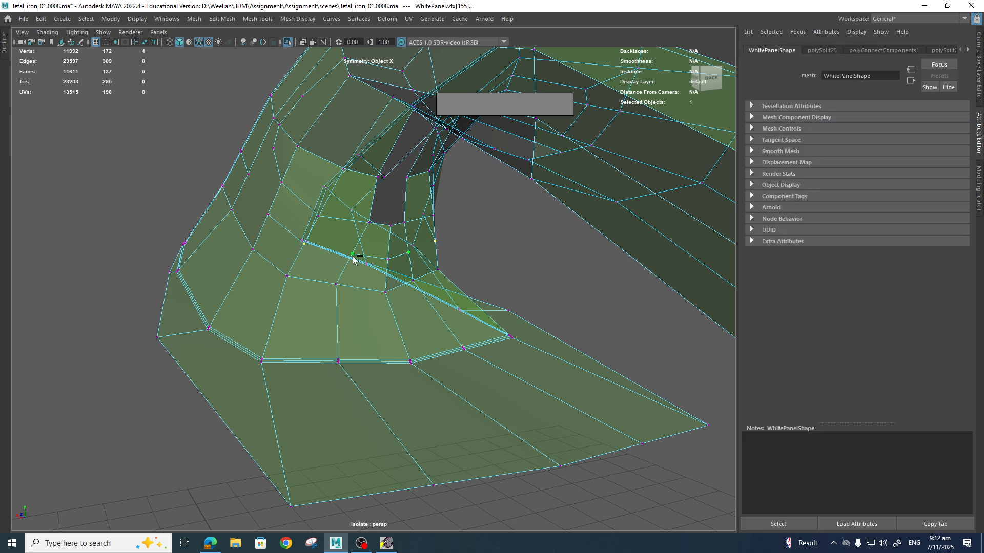
shift+right_drag(349, 252, 350, 316)
Connect the inner end of the upper-row cut to the front strip's middle vertex and to the trigger outline's front corner.
alt+drag(398, 307, 414, 295)
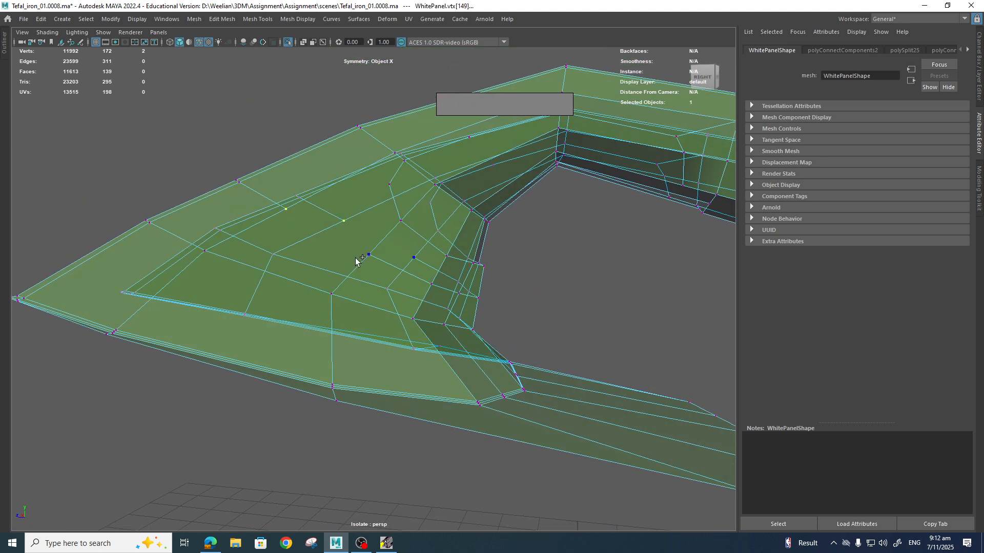
shift+right_drag(359, 254, 369, 318)
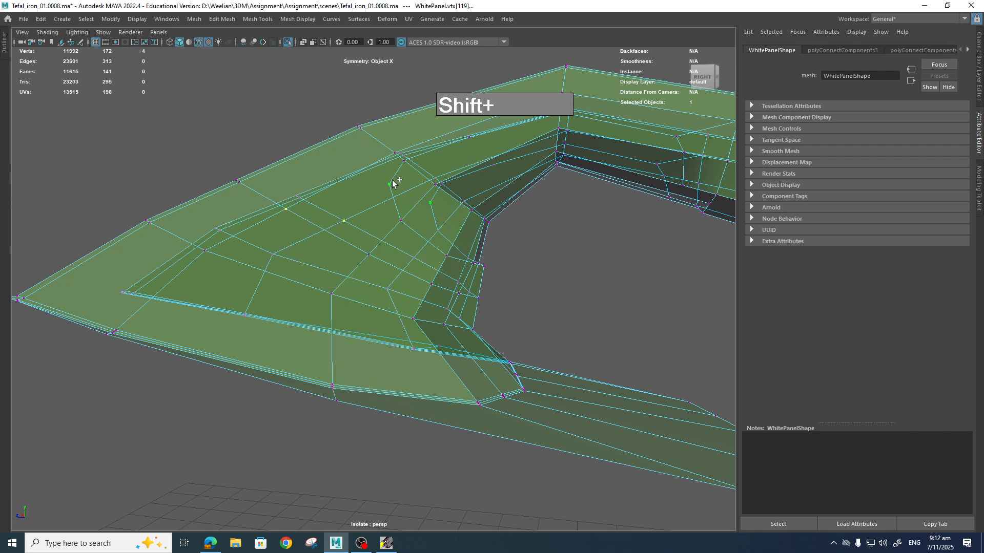
shift+right_drag(395, 183, 410, 243)
Switch to the side view and turn on smooth preview for the panel.
key(space)
drag(412, 252, 482, 261)
scroll(340, 340, up, 6)
alt+middle_drag(299, 353, 374, 306)
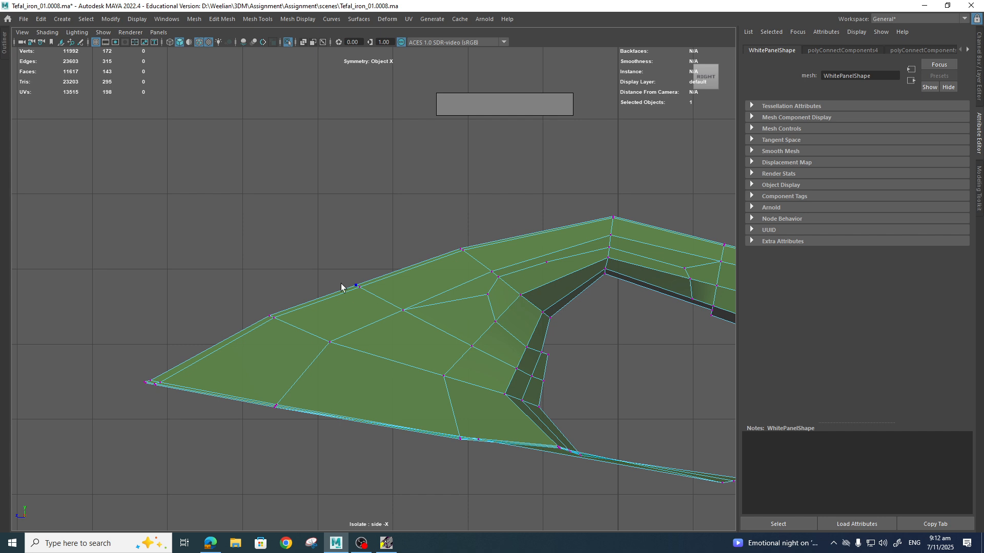
scroll(487, 303, down, 5)
alt+middle_drag(476, 305, 424, 290)
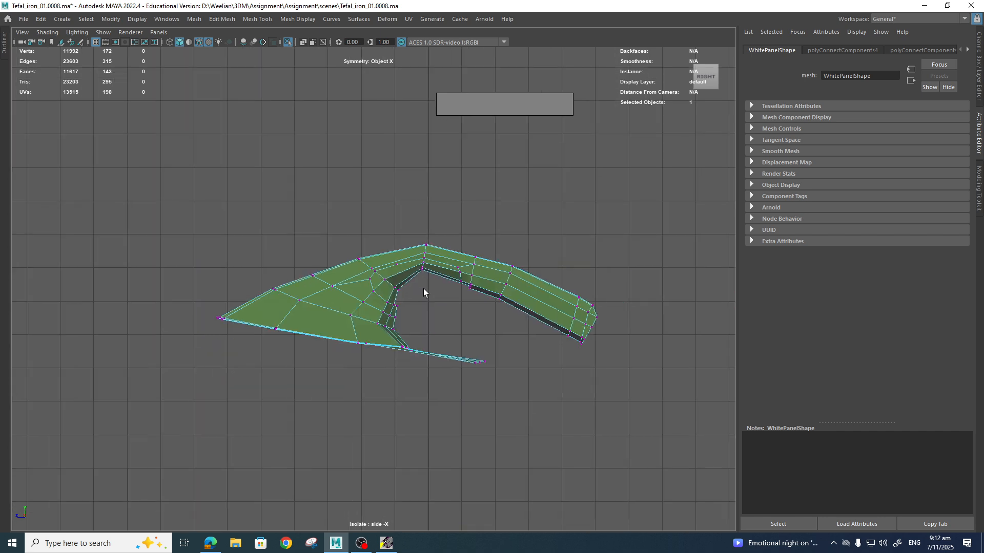
scroll(429, 332, up, 3)
key(3)
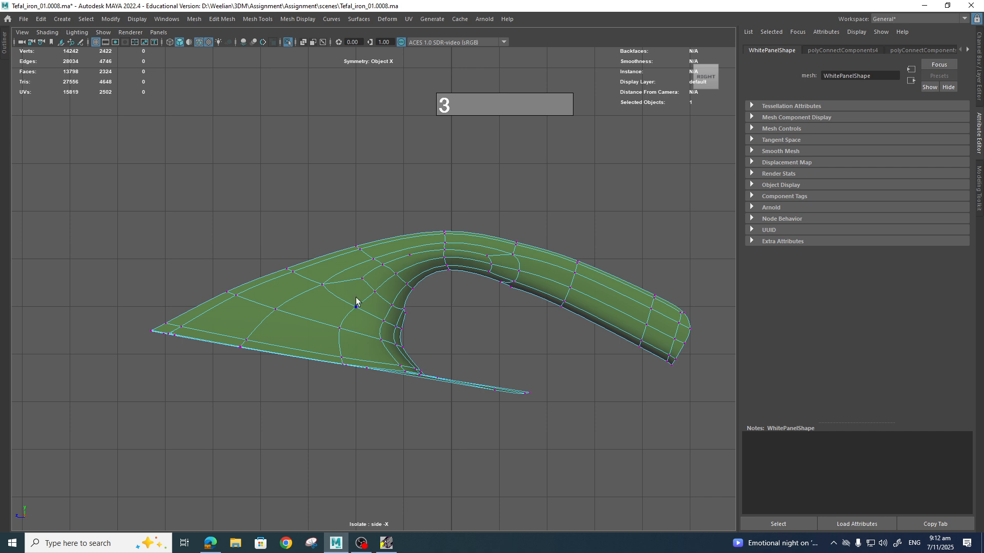
Delete the stray mid-edge vertex on the row between the trigger outline's front top and the handle's bend.
scroll(434, 313, up, 2)
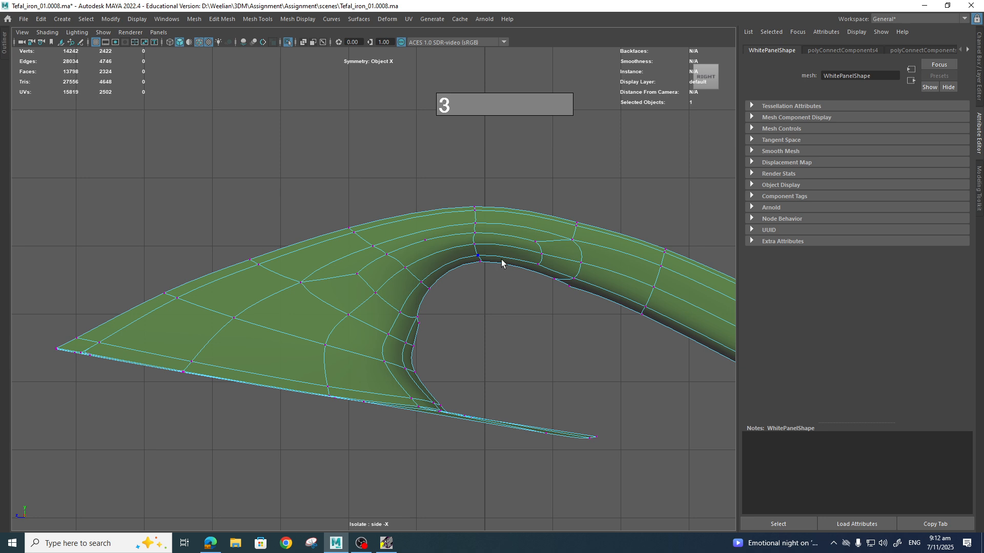
scroll(508, 256, up, 2)
scroll(509, 260, up, 2)
alt+middle_drag(510, 273, 481, 305)
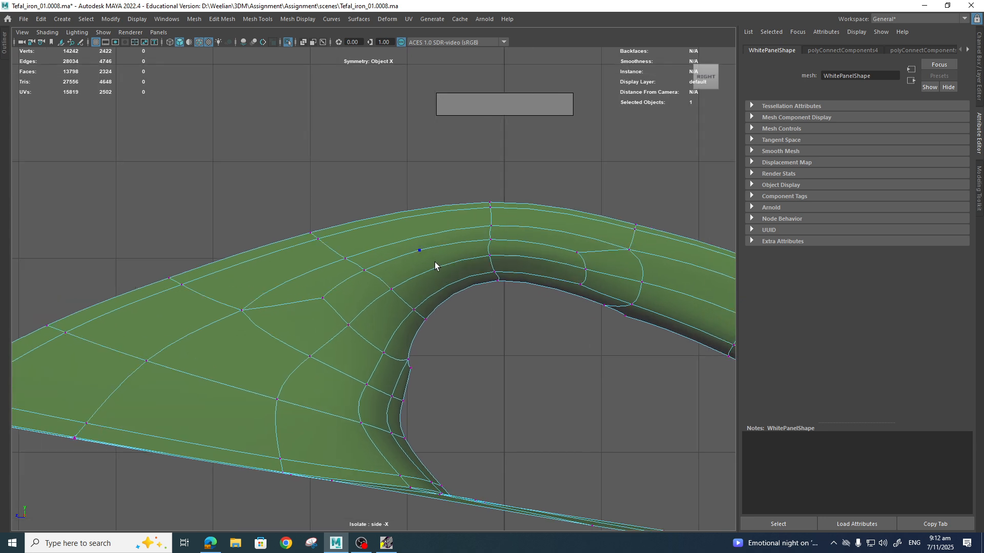
click(421, 250)
key(Delete)
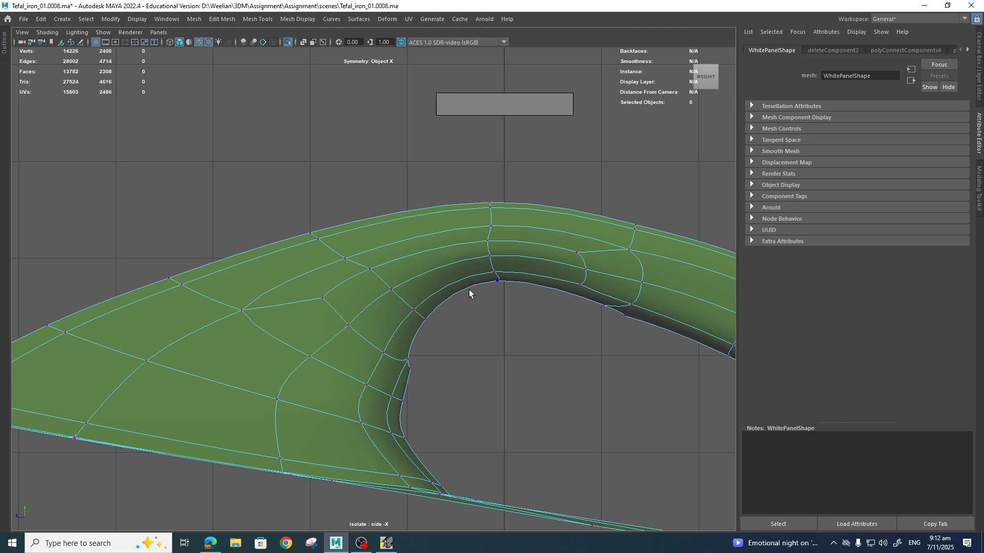
Turn off viewport isolation so the panel is shown with the other iron parts and the reference photo.
alt+middle_drag(469, 285, 368, 208)
alt+middle_drag(519, 250, 649, 264)
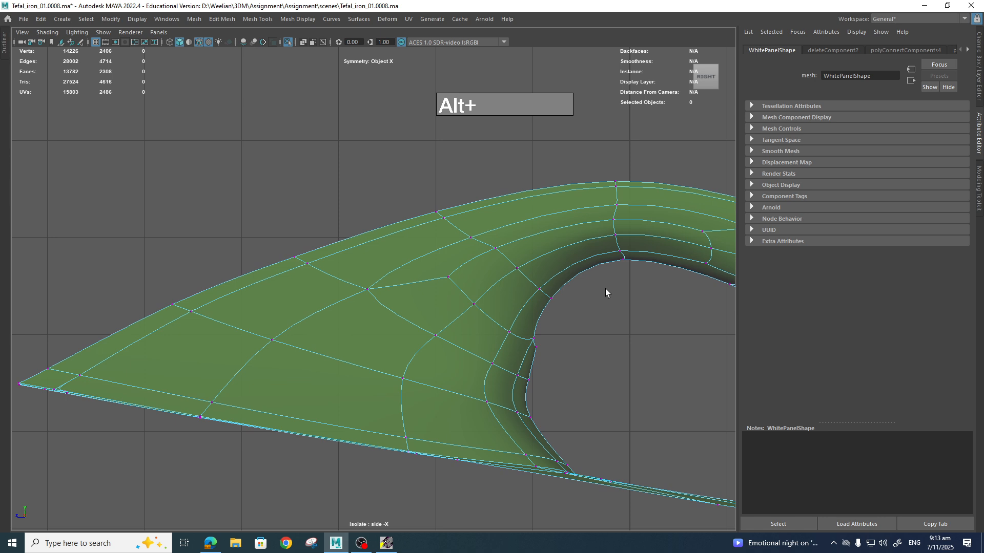
alt+right_drag(468, 287, 401, 227)
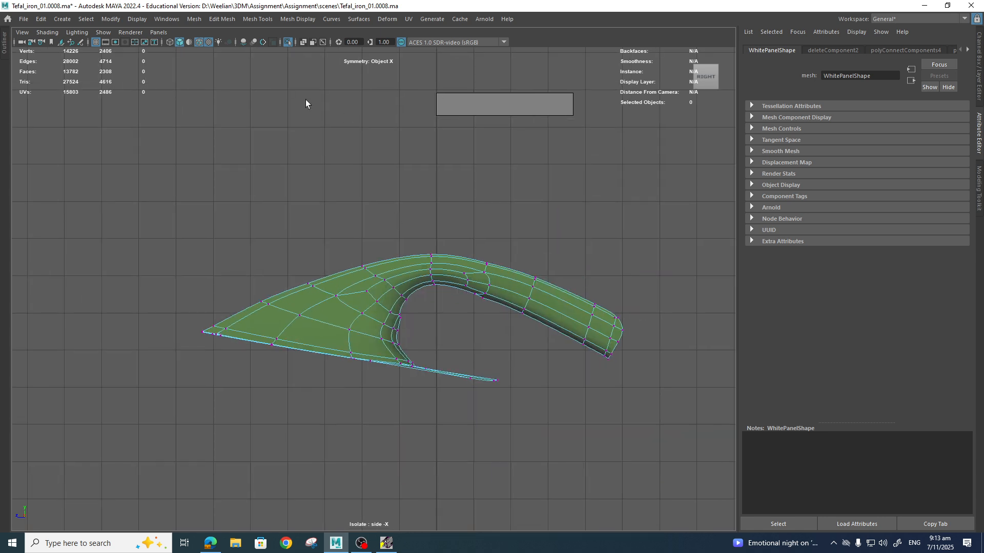
click(285, 42)
scroll(390, 225, up, 5)
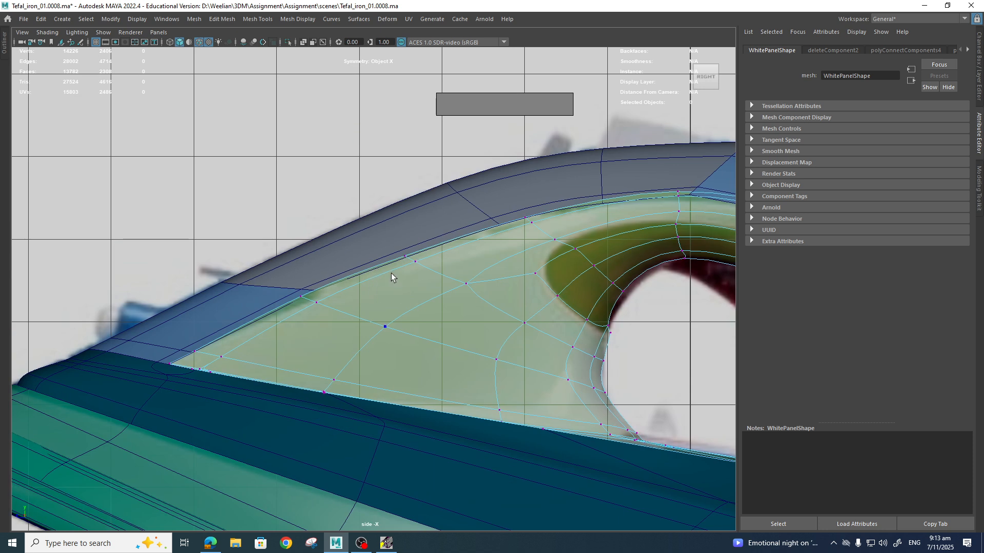
alt+middle_drag(391, 273, 245, 292)
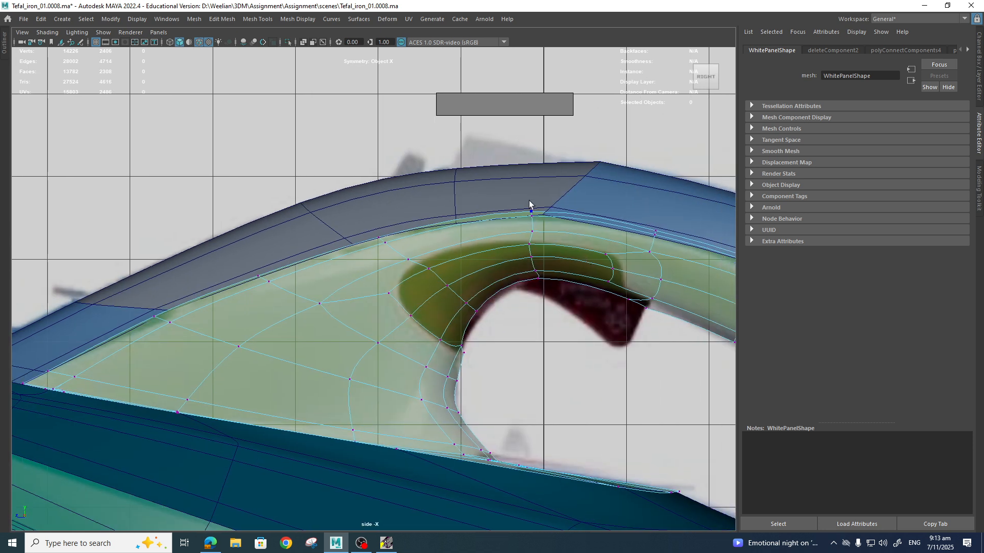
Nudge the panel's upper-edge vertices above the trigger so the edge follows the lower border of the handle shell.
drag(537, 218, 536, 218)
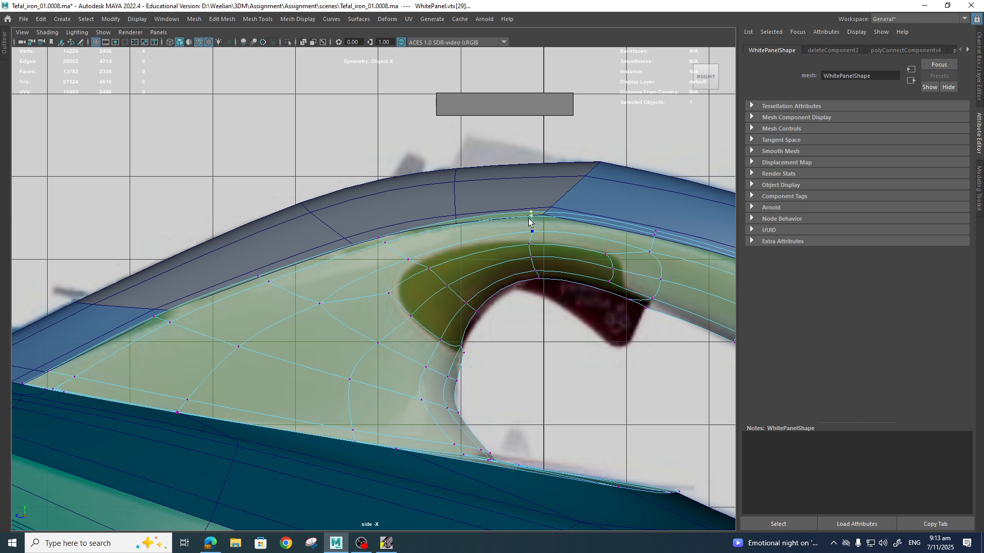
key(w)
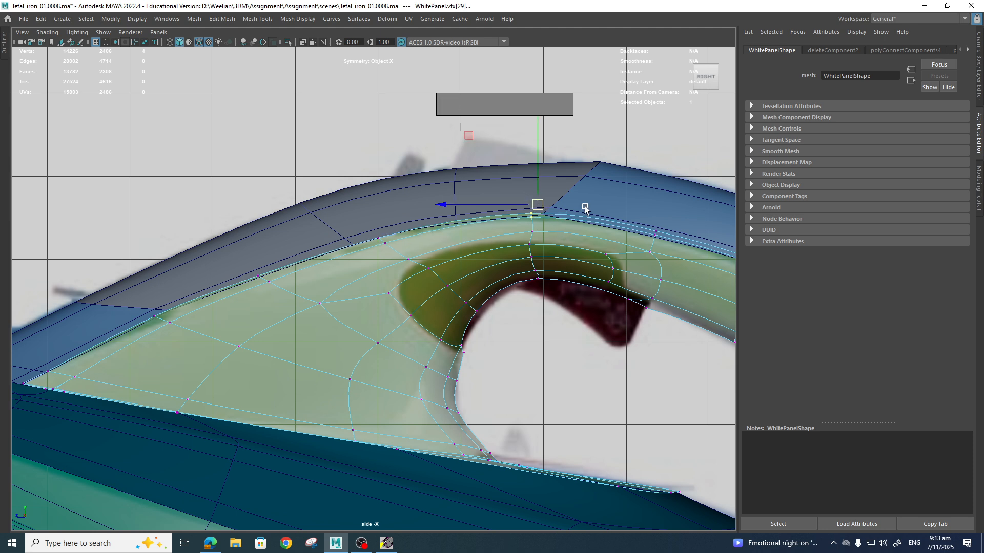
alt+middle_drag(653, 233, 570, 235)
alt+middle_drag(465, 219, 579, 228)
scroll(375, 272, up, 3)
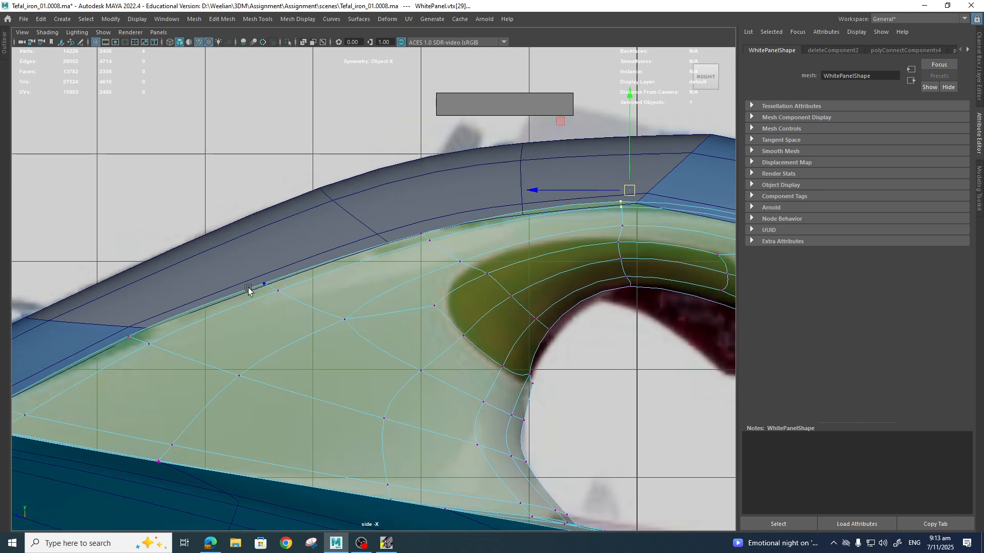
alt+middle_drag(177, 297, 234, 296)
Nudge the vertex pair on the grey shell's lower edge, ahead of the trigger, toward the panel's border.
drag(156, 304, 208, 352)
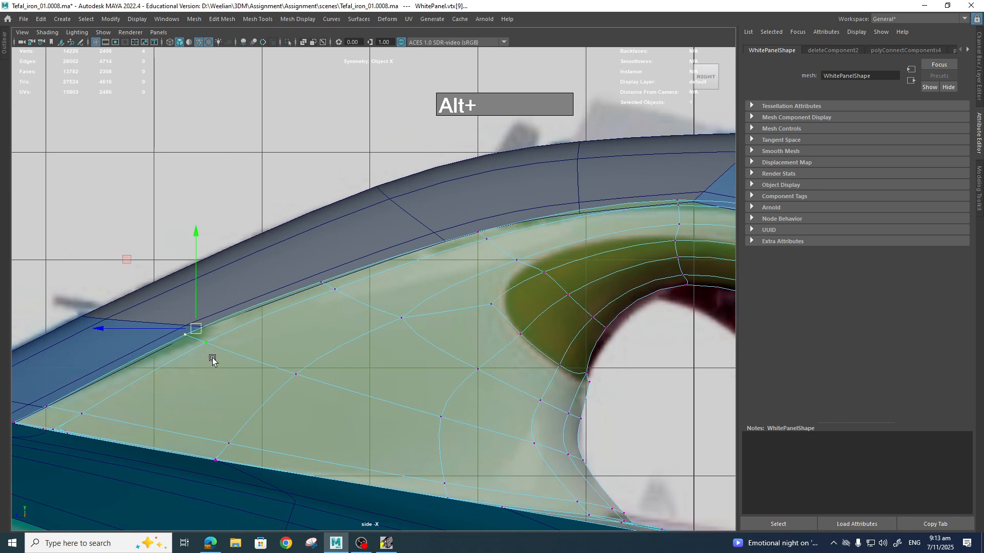
click(434, 238)
right_drag(409, 214, 370, 212)
drag(455, 260, 398, 224)
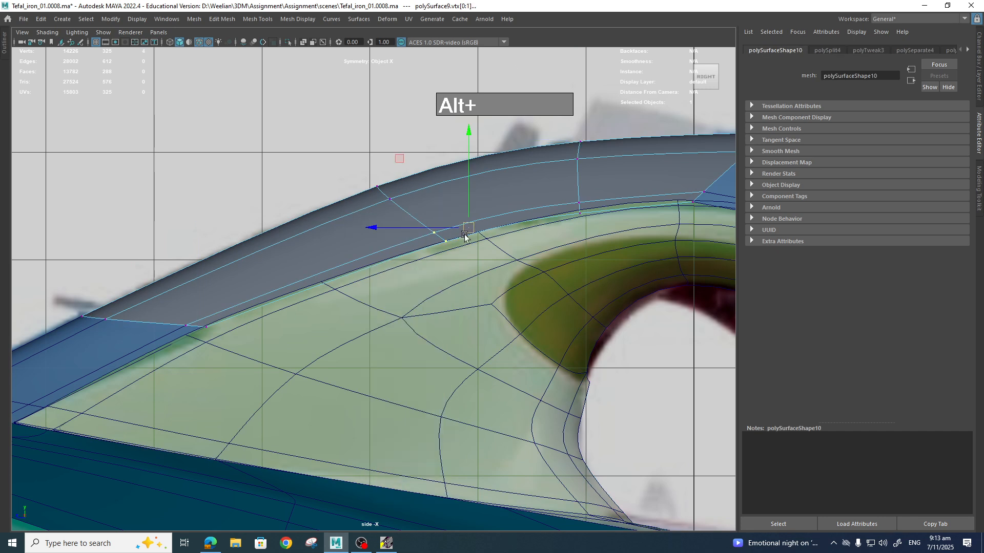
drag(466, 230, 464, 230)
Adjust the panel's upper-edge vertices near the front shell joint, midway back and above the trigger to meet the shell.
click(342, 297)
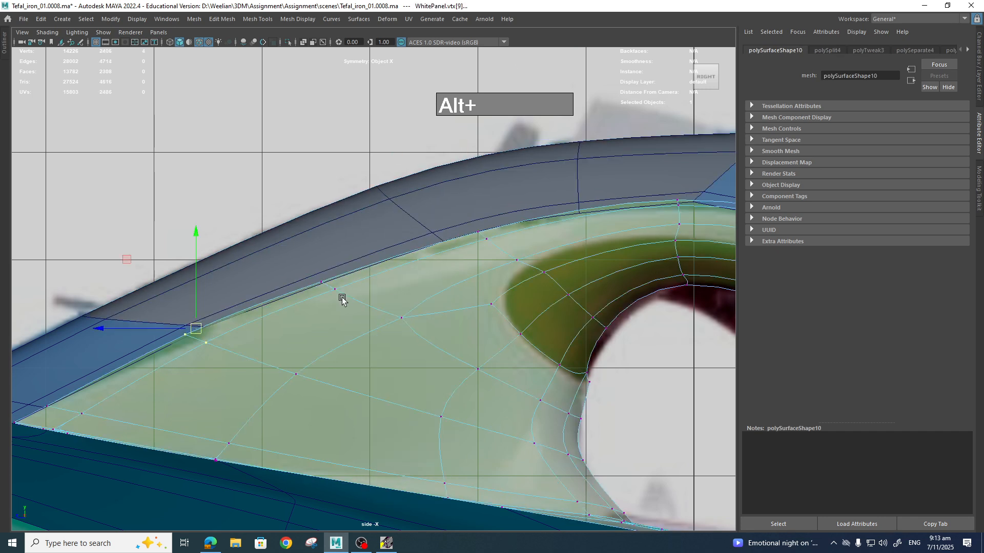
right_drag(342, 297, 292, 260)
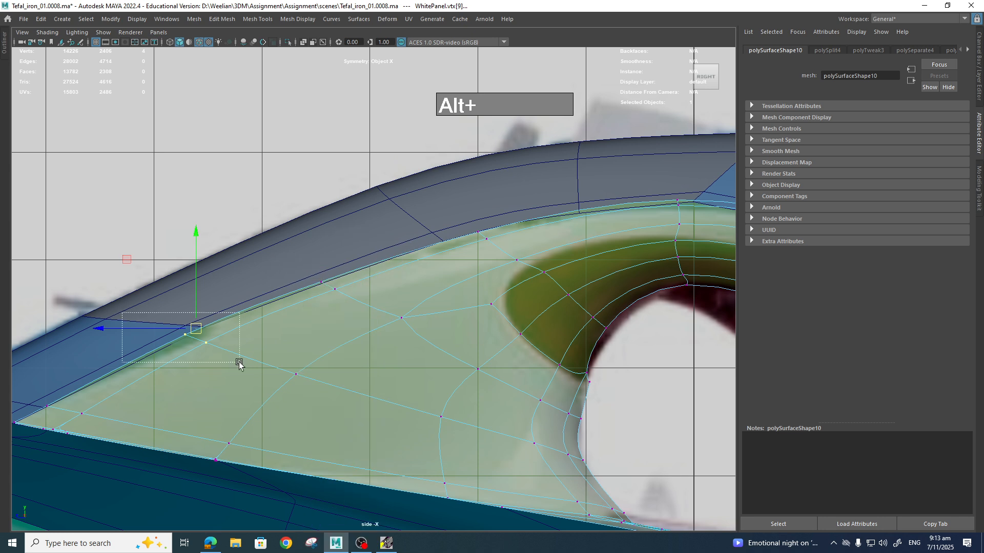
drag(195, 332, 200, 336)
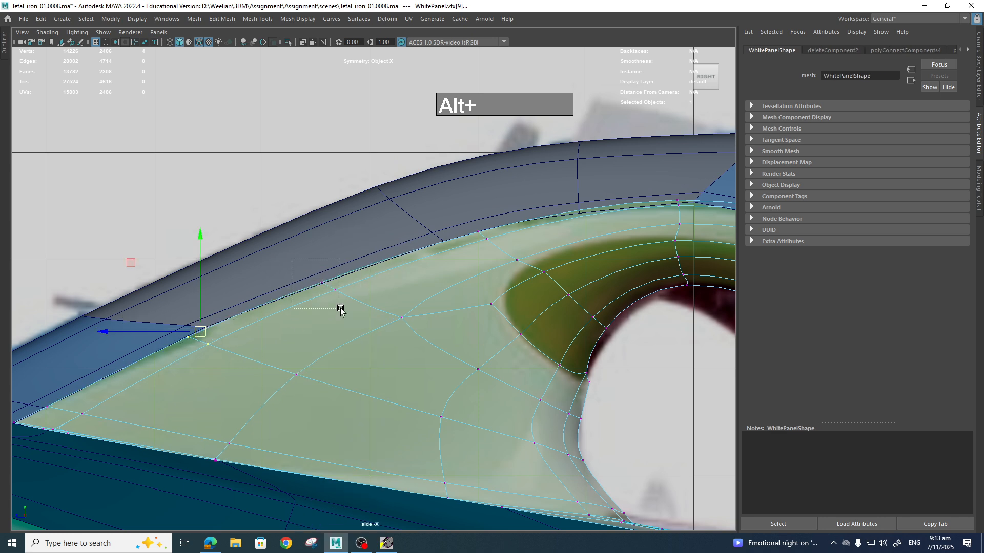
click(324, 283)
alt+middle_drag(386, 286, 370, 286)
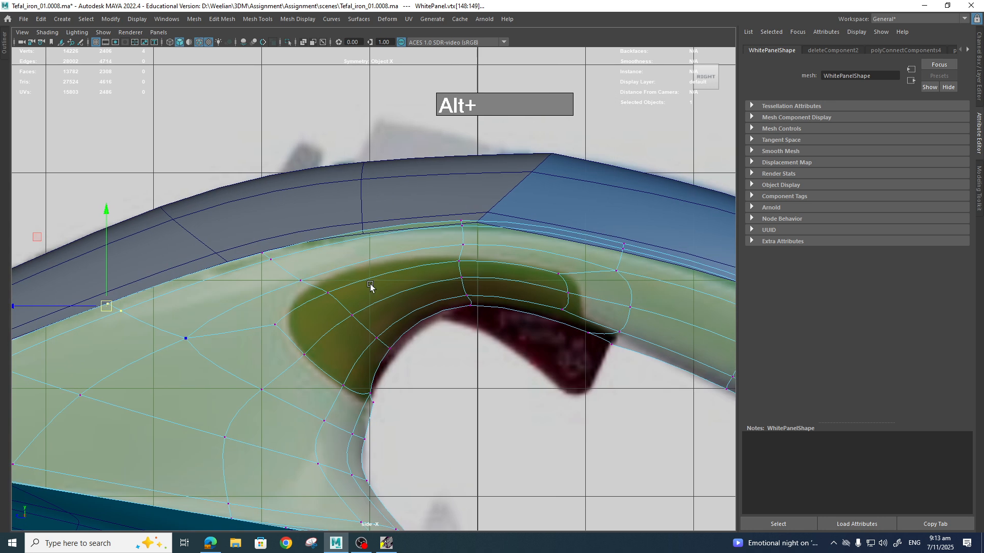
drag(446, 208, 475, 227)
Raise the vertex pair on the blue shell's lower edge behind the trigger slightly to align with the panel's border.
alt+middle_drag(610, 258, 384, 199)
scroll(518, 313, down, 6)
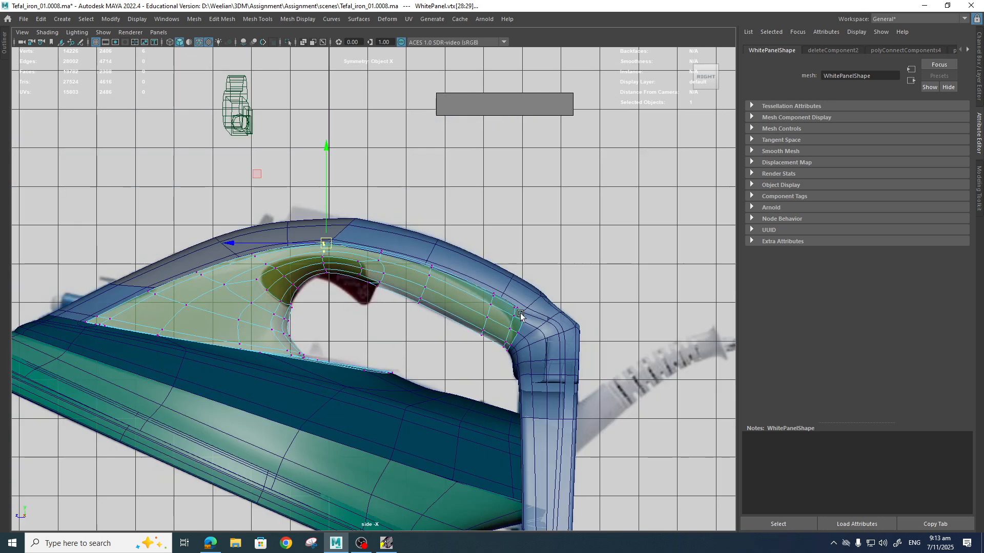
scroll(509, 261, up, 3)
alt+middle_drag(545, 338, 486, 266)
scroll(522, 292, up, 2)
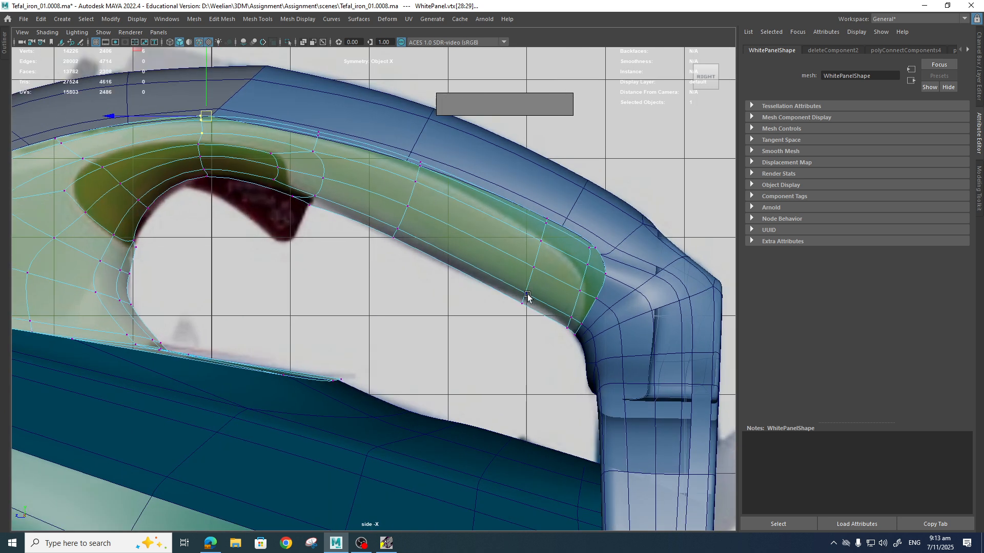
alt+middle_drag(530, 299, 419, 353)
scroll(455, 310, up, 3)
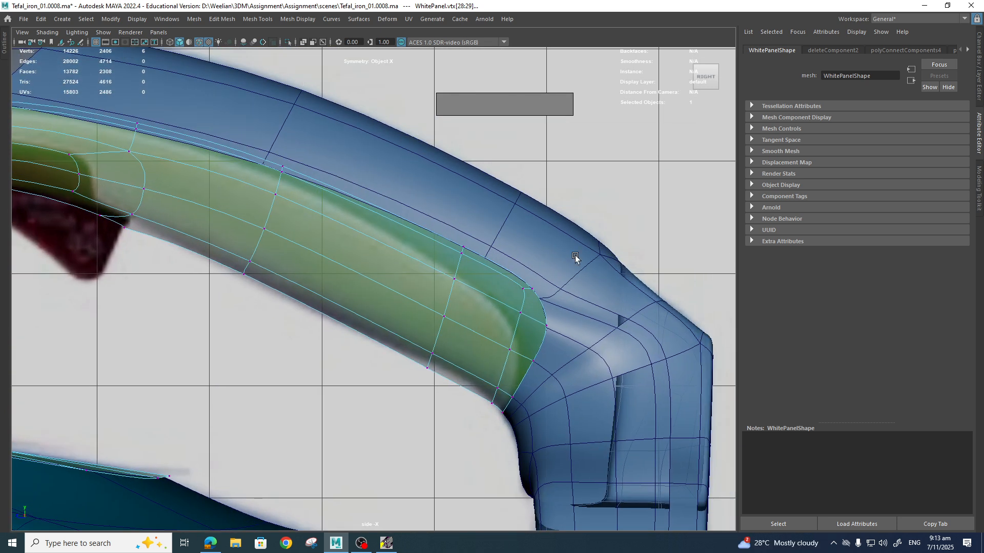
alt+middle_drag(357, 273, 508, 342)
scroll(497, 331, up, 1)
alt+middle_drag(470, 206, 510, 238)
right_drag(509, 238, 504, 281)
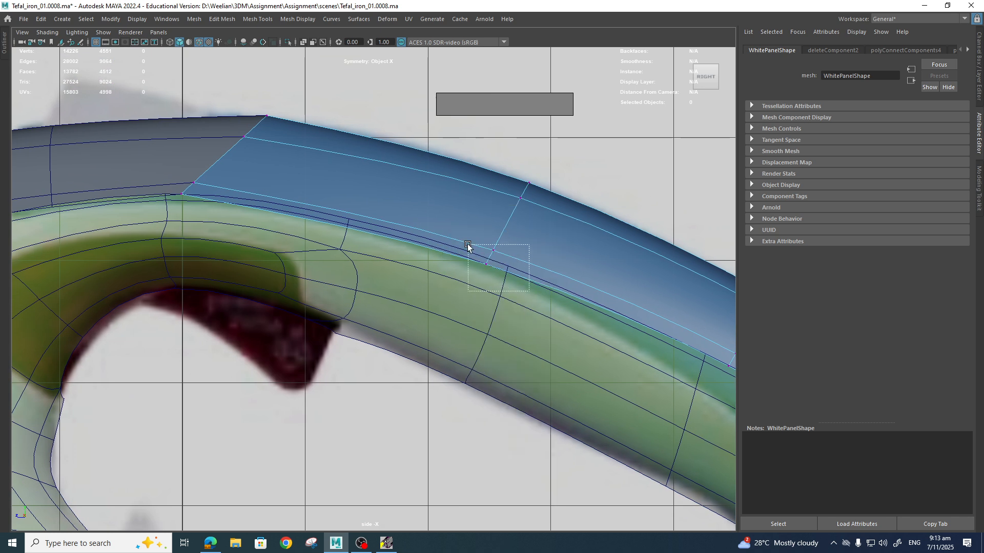
drag(467, 246, 467, 247)
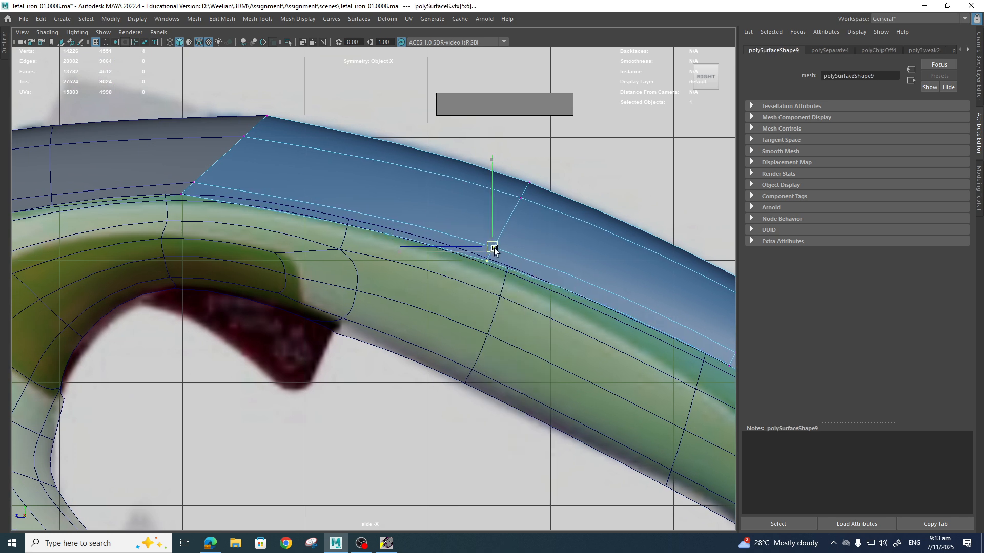
Inspect the seam between the panel and the handle shell from behind the trigger toward the front.
alt+middle_drag(495, 248, 629, 299)
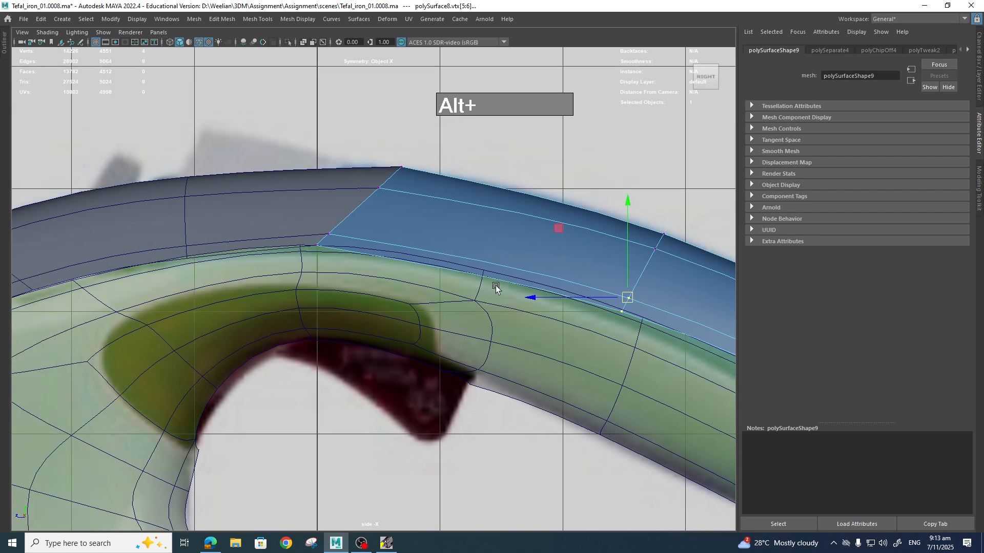
scroll(589, 302, down, 3)
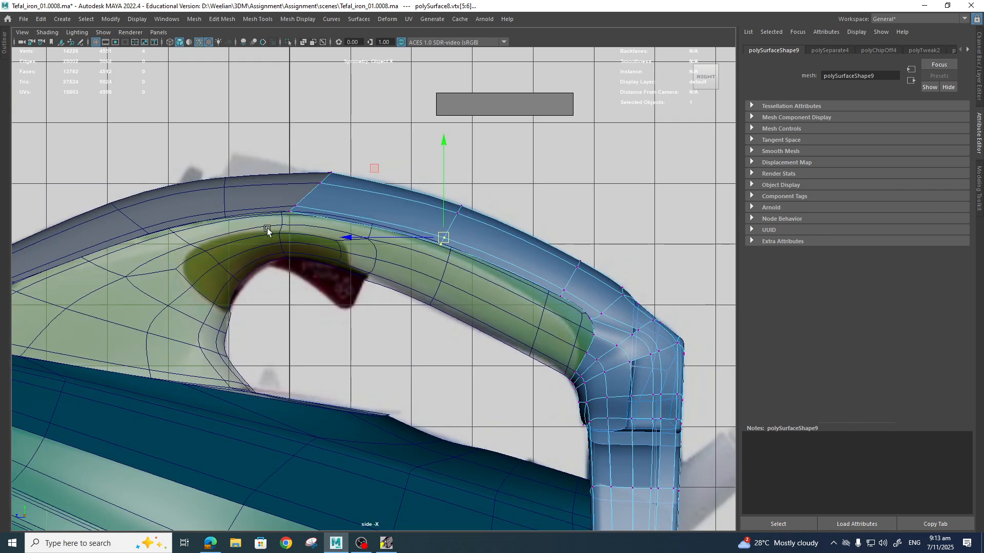
alt+middle_drag(267, 230, 352, 282)
scroll(549, 285, up, 2)
scroll(288, 302, up, 1)
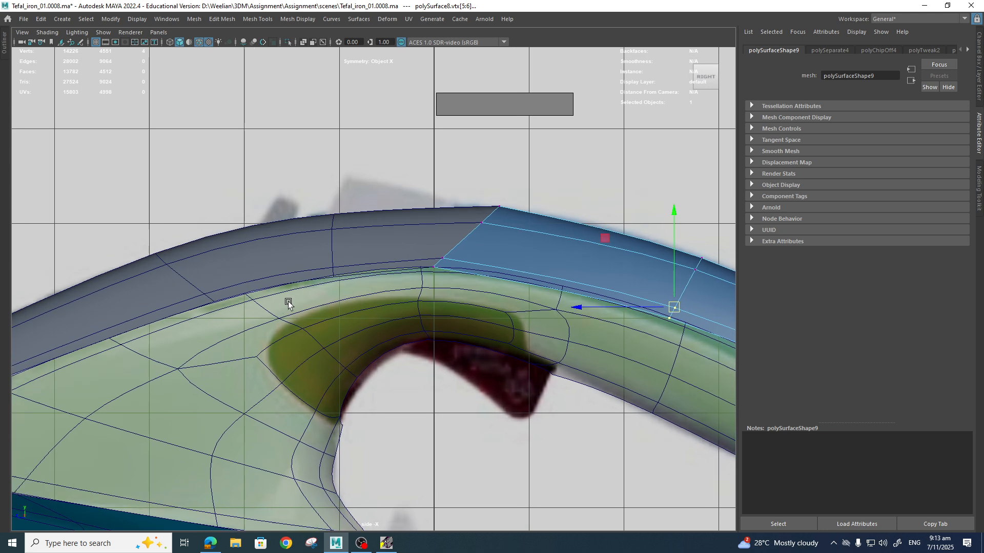
scroll(288, 301, up, 2)
alt+middle_drag(237, 308, 468, 325)
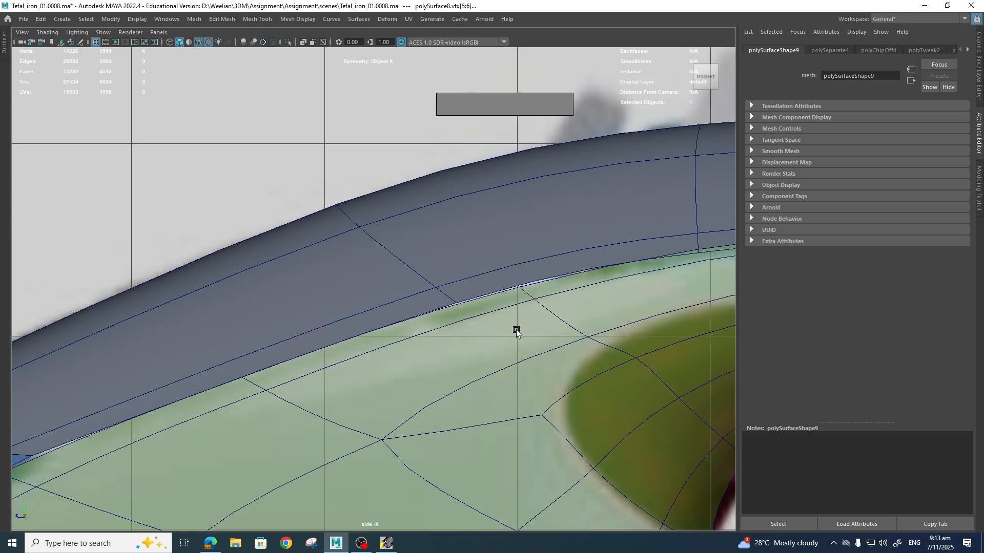
Shift the panel vertices at the trigger slot's rear lower corner backward along the handle, and turn off smooth preview.
right_drag(521, 324, 482, 324)
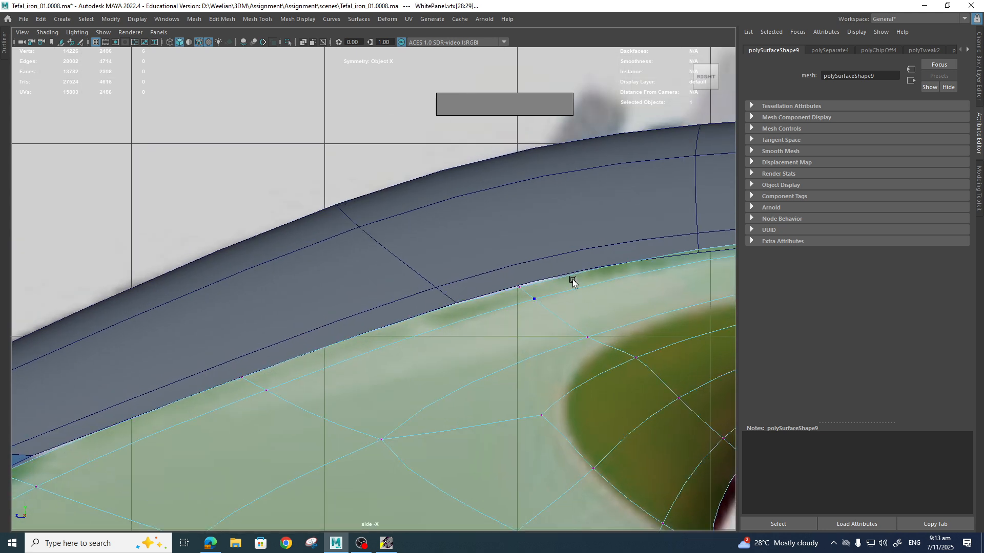
scroll(573, 279, down, 8)
scroll(439, 340, up, 5)
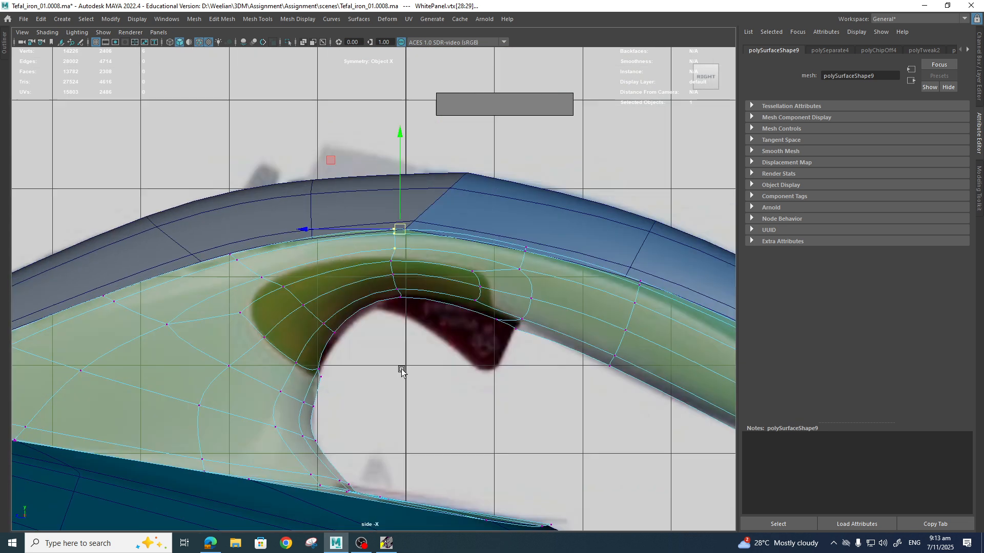
scroll(401, 370, up, 2)
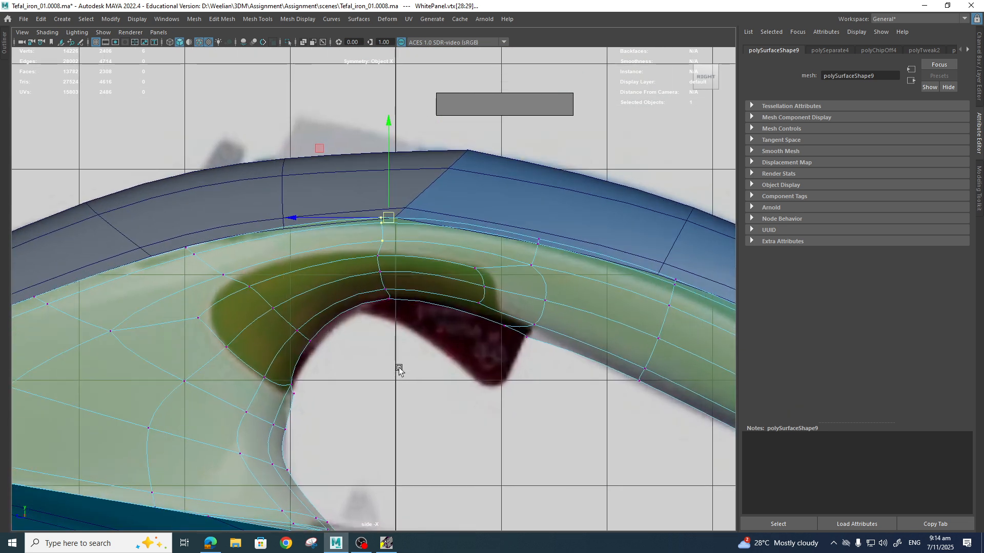
scroll(409, 370, up, 1)
drag(515, 328, 544, 354)
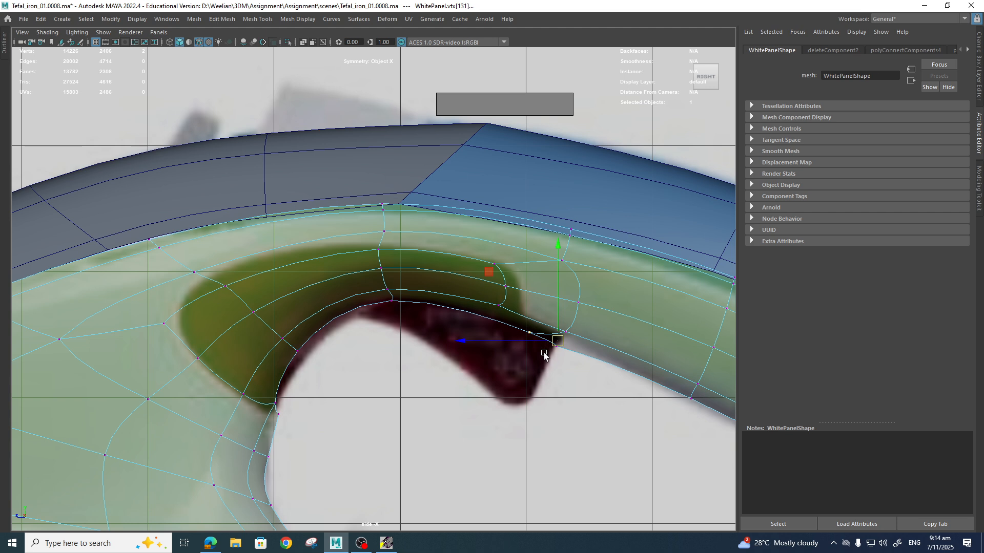
key(1)
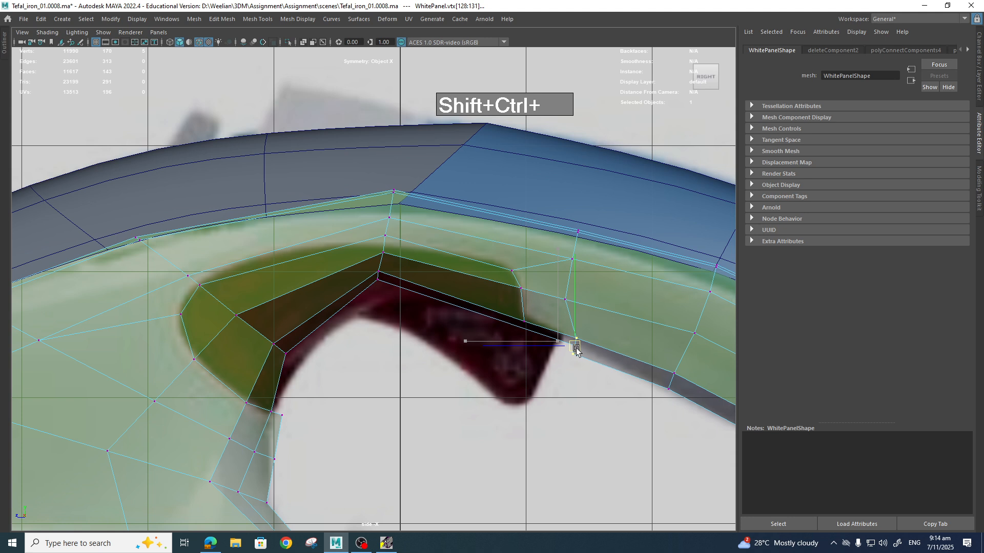
key(3)
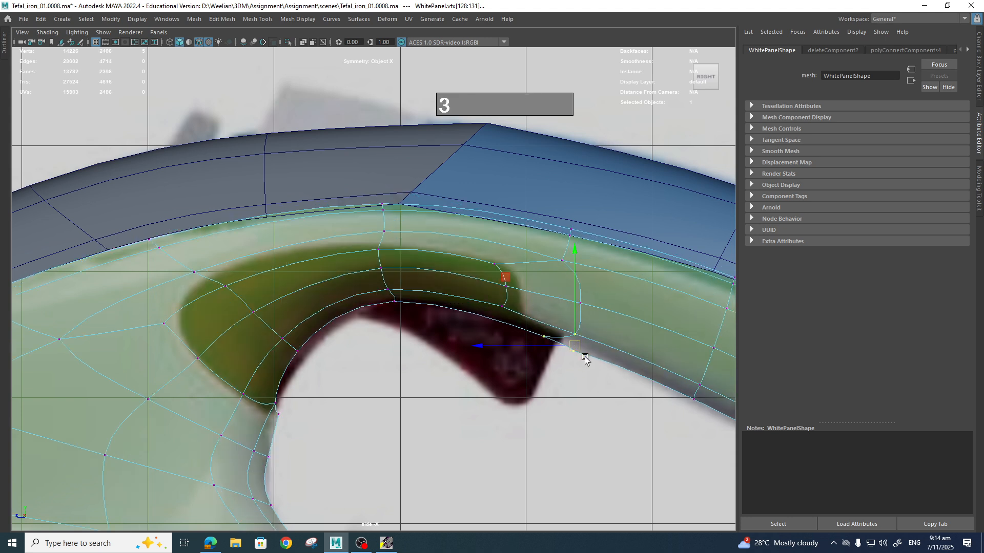
key(1)
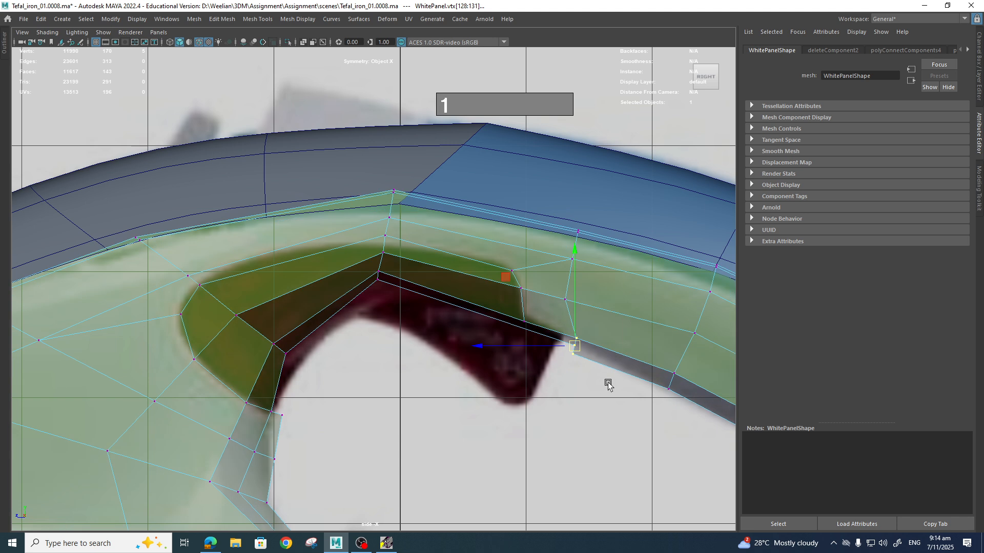
In the perspective view, insert a lengthwise edge loop on the handle's underside behind the trigger slot with Multi-Cut.
key(space)
drag(647, 388, 452, 225)
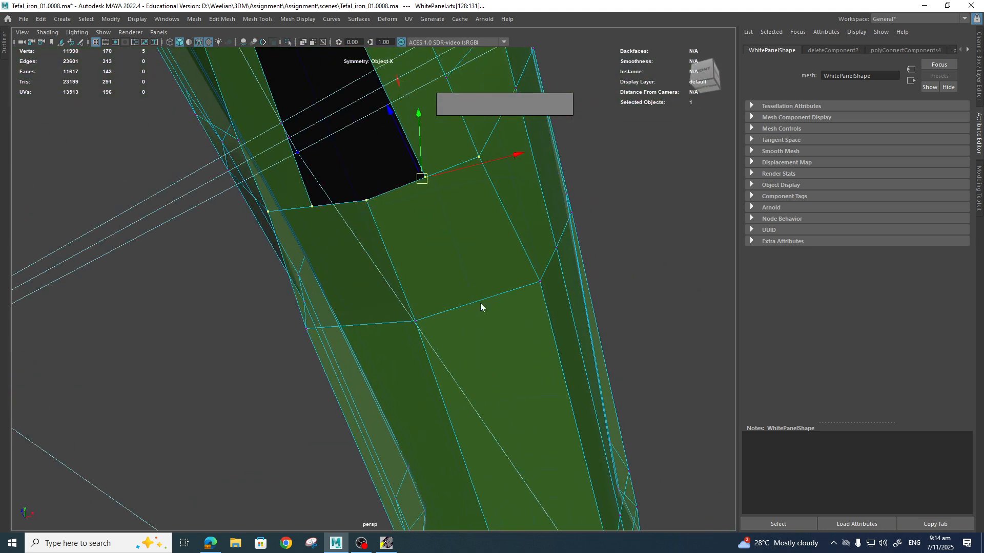
shift+right_drag(481, 303, 404, 304)
ctrl+click(423, 332)
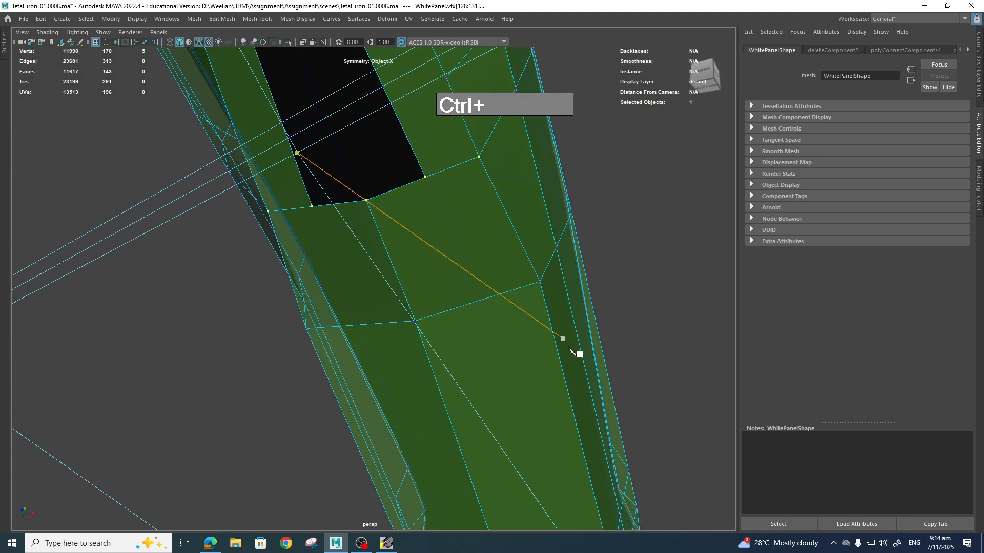
alt+drag(599, 346, 575, 334)
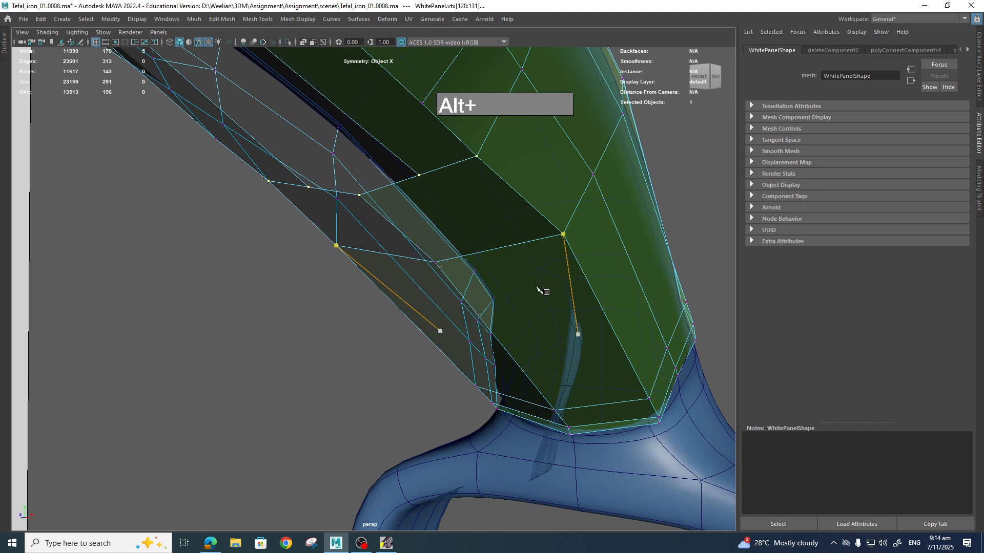
ctrl+click(497, 248)
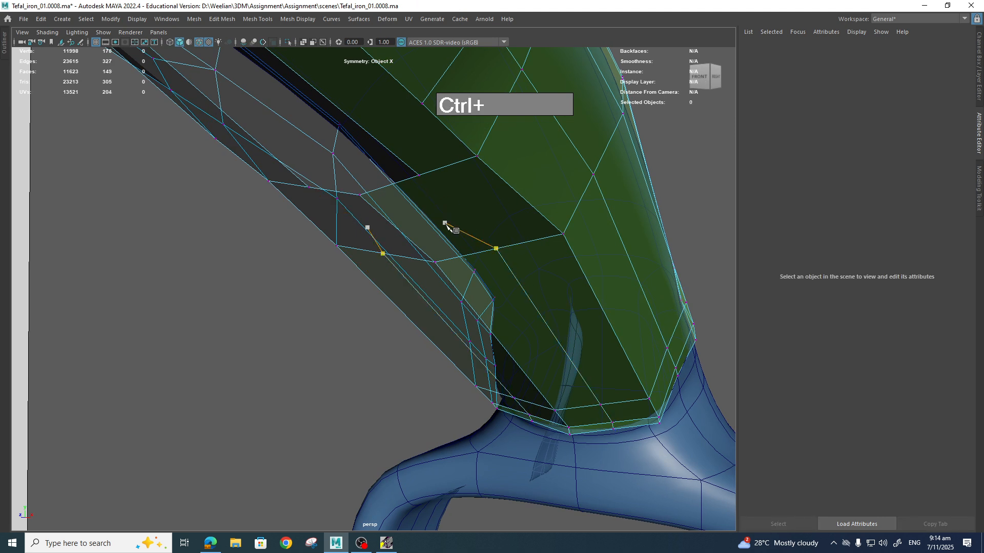
Connect the trigger slot's rear corner vertex to the end vertex of the new lengthwise edge loop.
key(q)
right_click(428, 193)
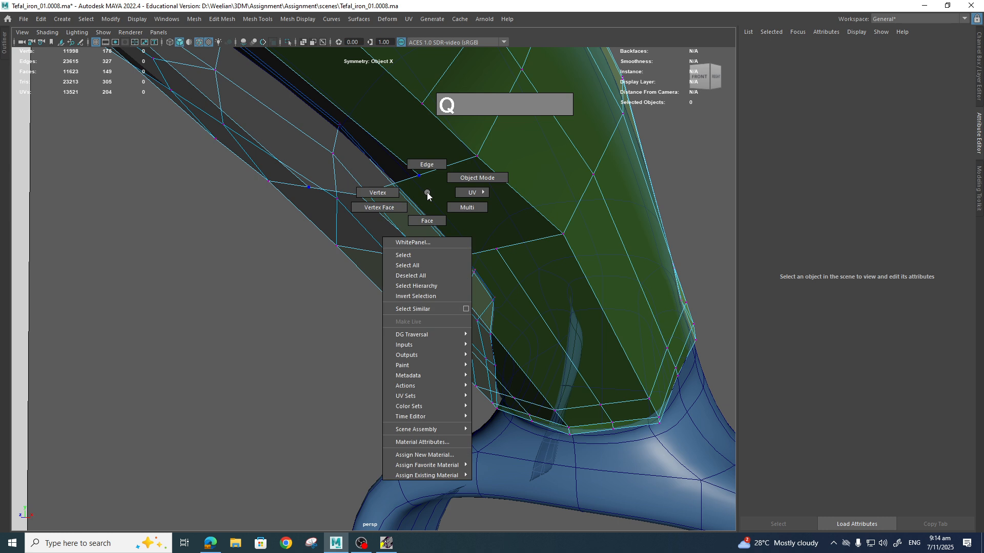
click(399, 191)
click(497, 248)
shift+right_drag(497, 245, 495, 304)
alt+drag(461, 253, 481, 283)
alt+drag(453, 254, 449, 238)
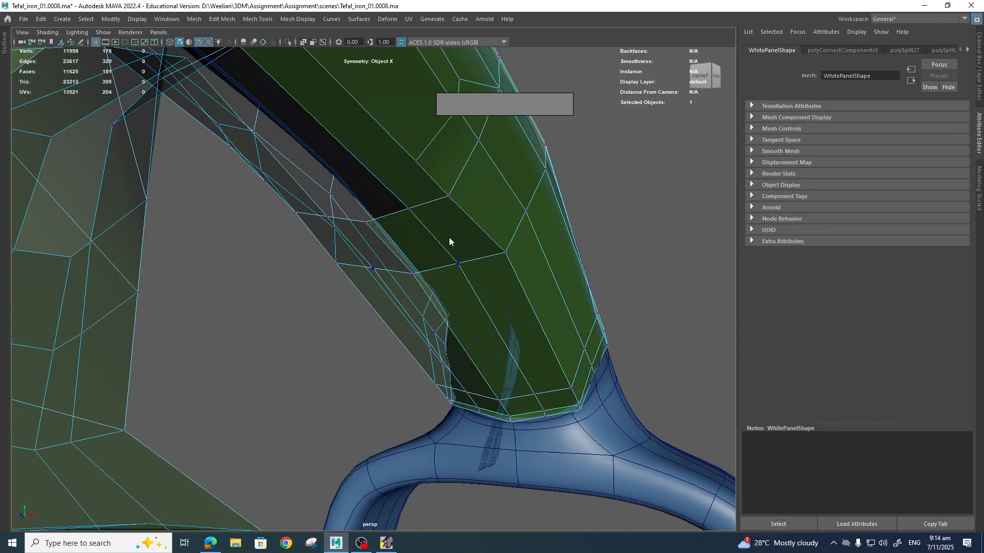
Move the lengthwise edge on the handle's underside behind the trigger slot vertically to adjust the surface there.
click(455, 247)
key(w)
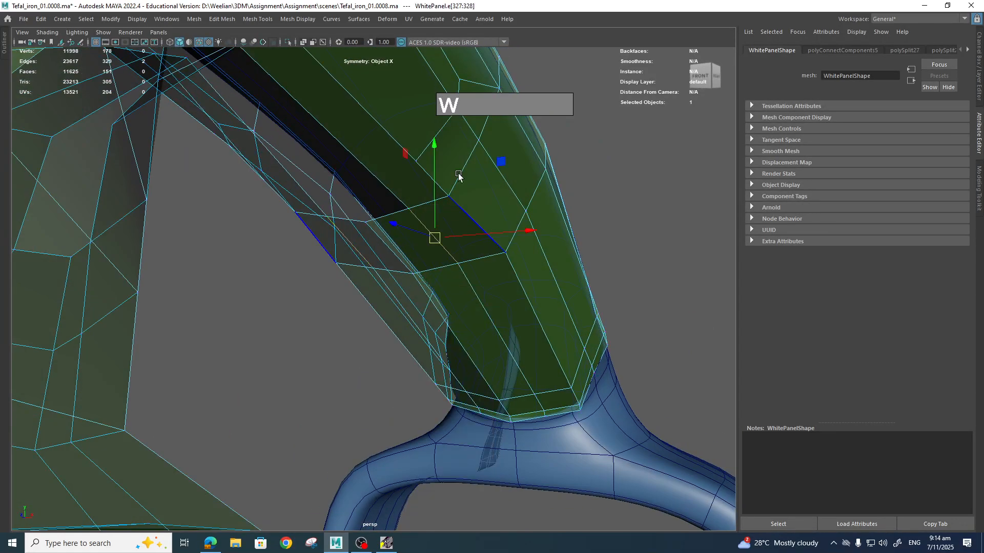
drag(436, 183, 419, 228)
click(397, 251)
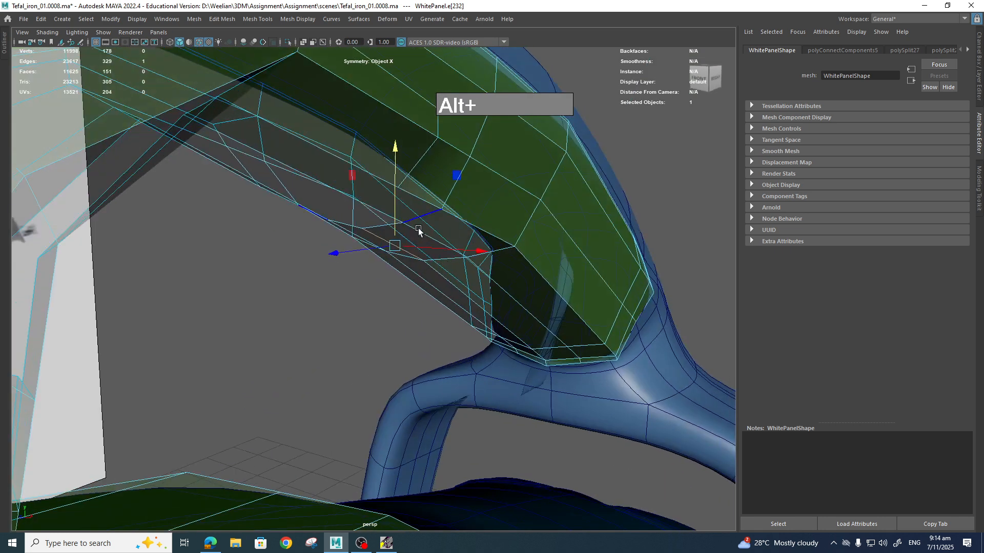
Nudge the edges and vertices along the underside's rear end to round its rim, and turn on smooth preview.
shift+click(572, 354)
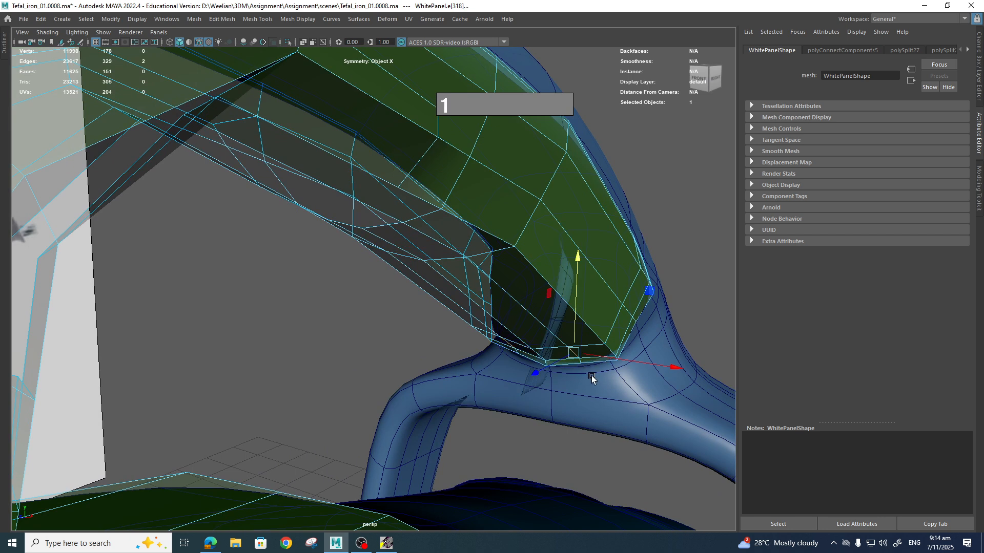
drag(577, 356, 574, 354)
drag(575, 297, 576, 299)
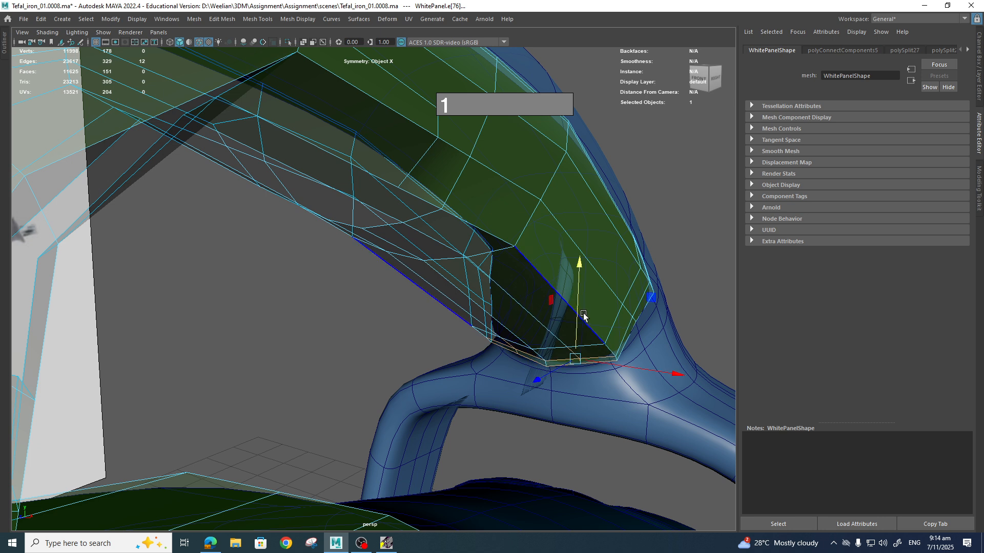
right_drag(584, 315, 543, 279)
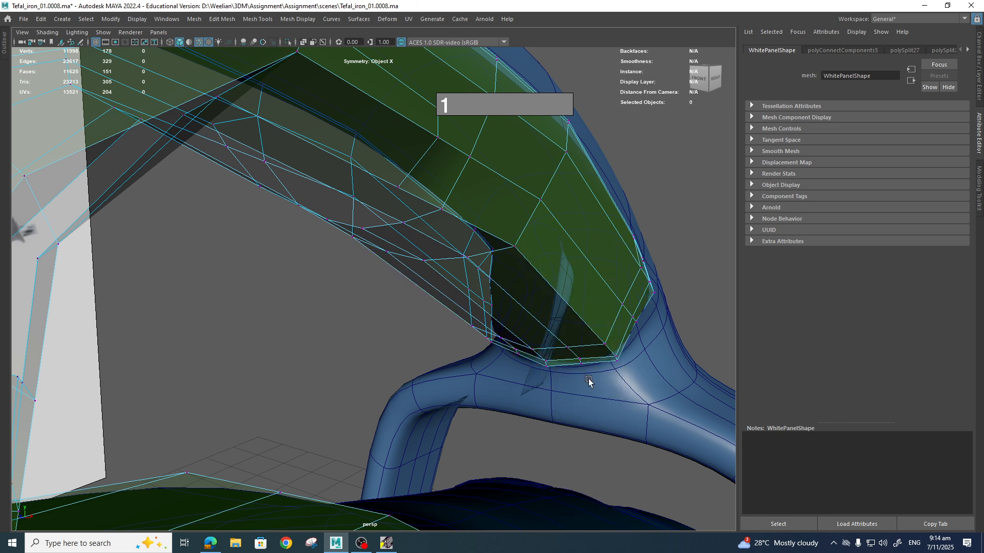
drag(570, 352, 570, 353)
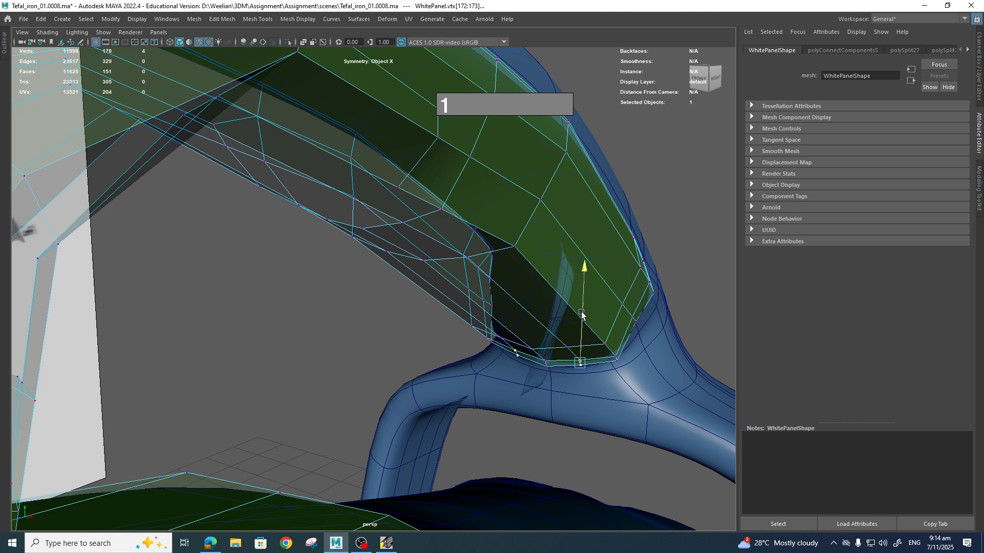
drag(581, 314, 582, 315)
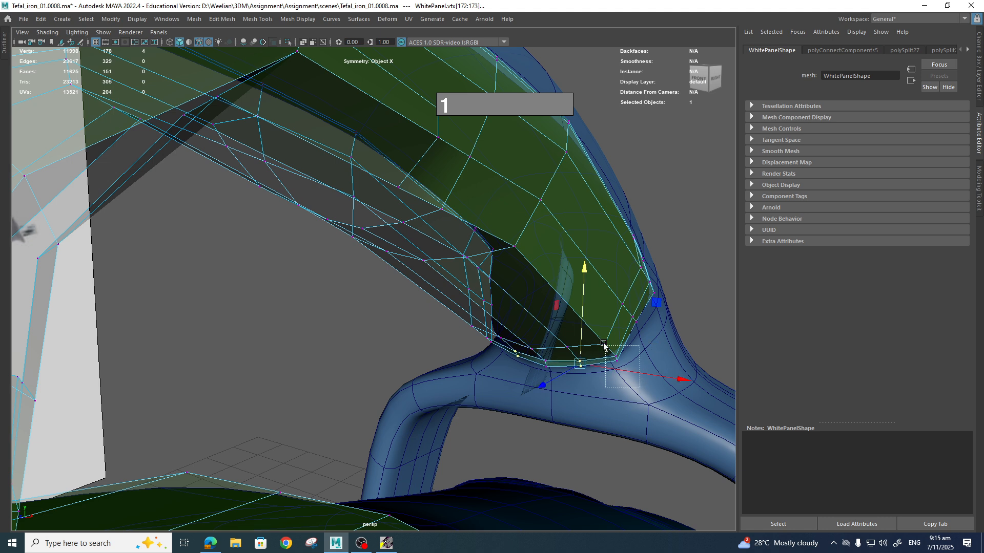
drag(603, 346, 605, 347)
drag(689, 290, 685, 285)
key(3)
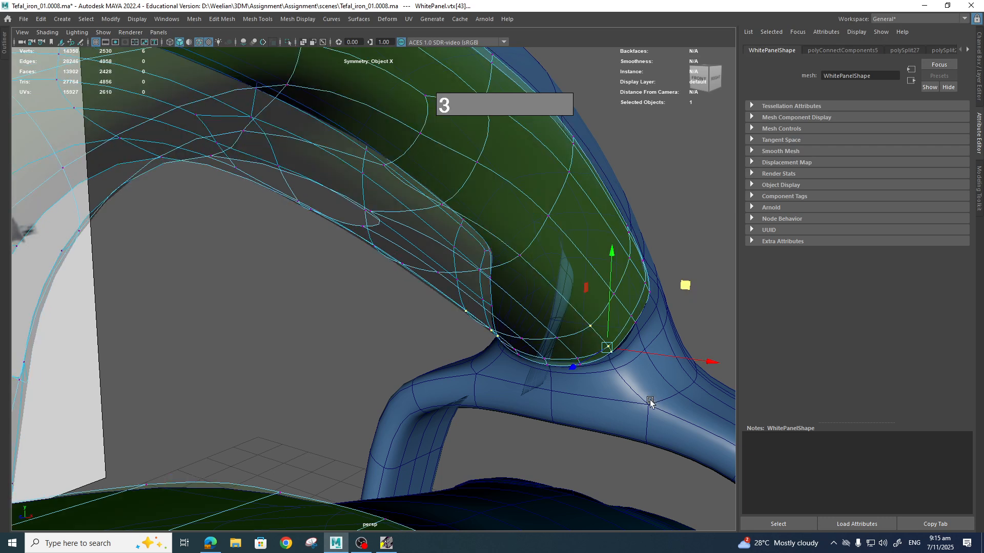
With smooth preview off, use Multi-Cut to cut an edge from the loose vertex beside the trigger slot to the slot's side edge.
alt+drag(642, 392, 576, 290)
shift+right_drag(541, 229, 501, 234)
key(1)
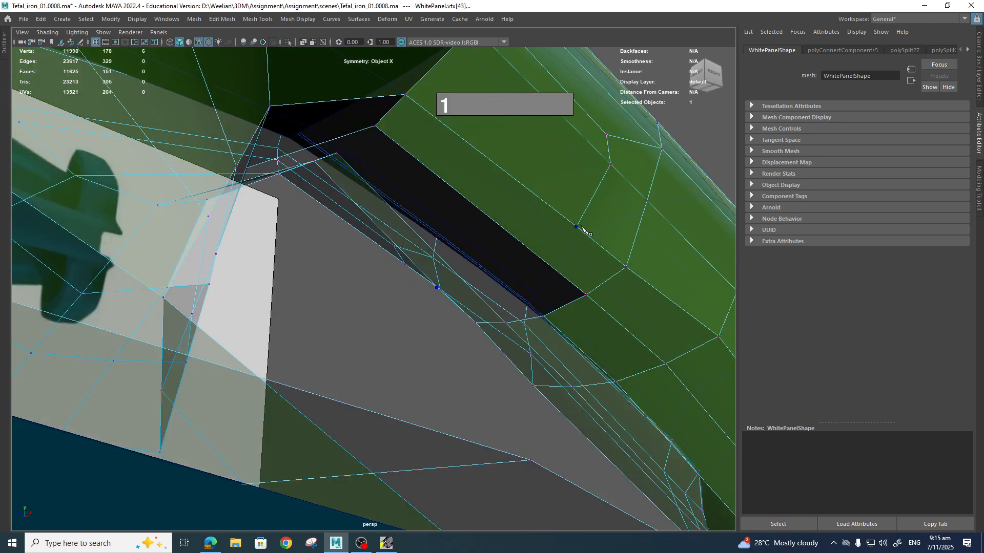
click(577, 226)
key(Return)
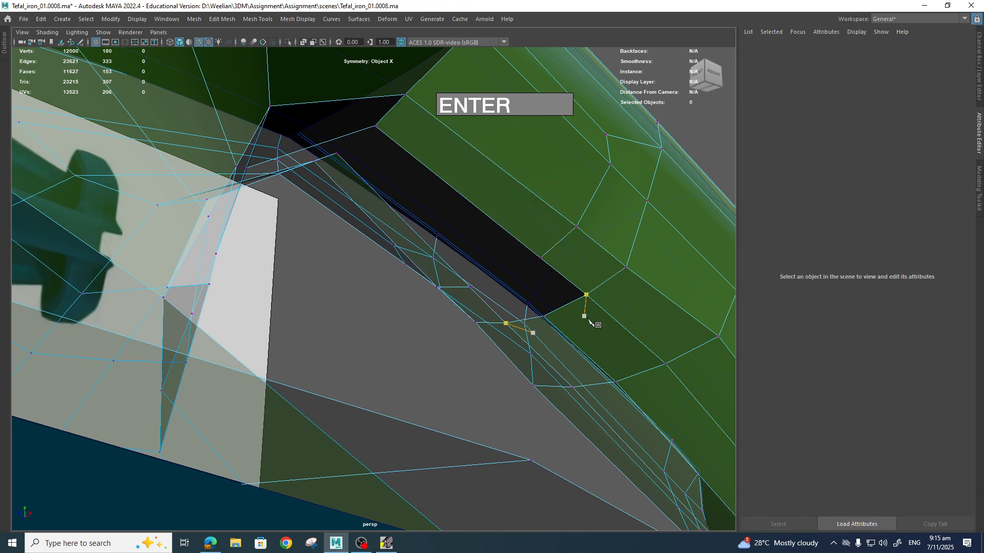
From beneath the handle, move the trigger slot's long side edges outward symmetrically to widen the slot.
alt+drag(586, 307, 424, 382)
key(3)
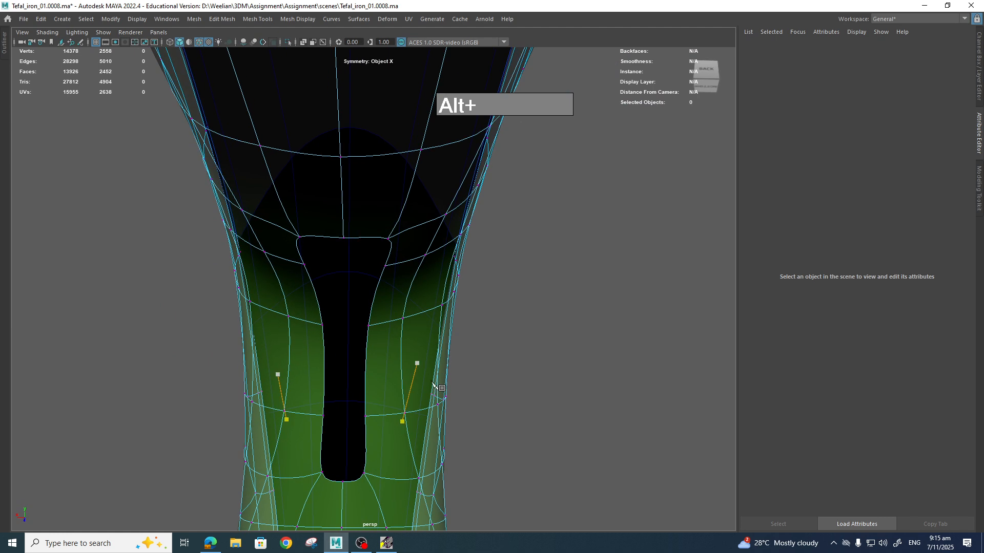
key(1)
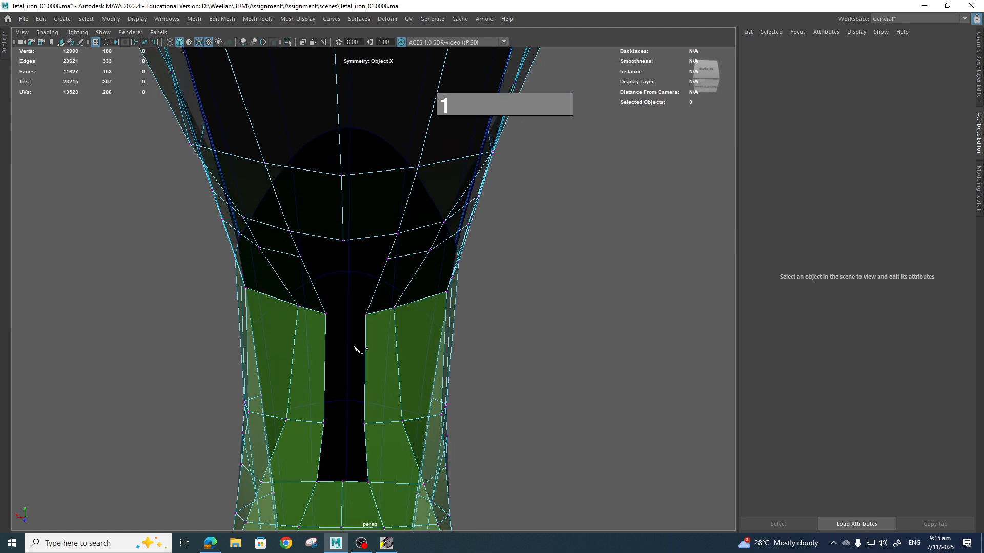
right_drag(337, 331, 271, 260)
key(q)
right_click(326, 296)
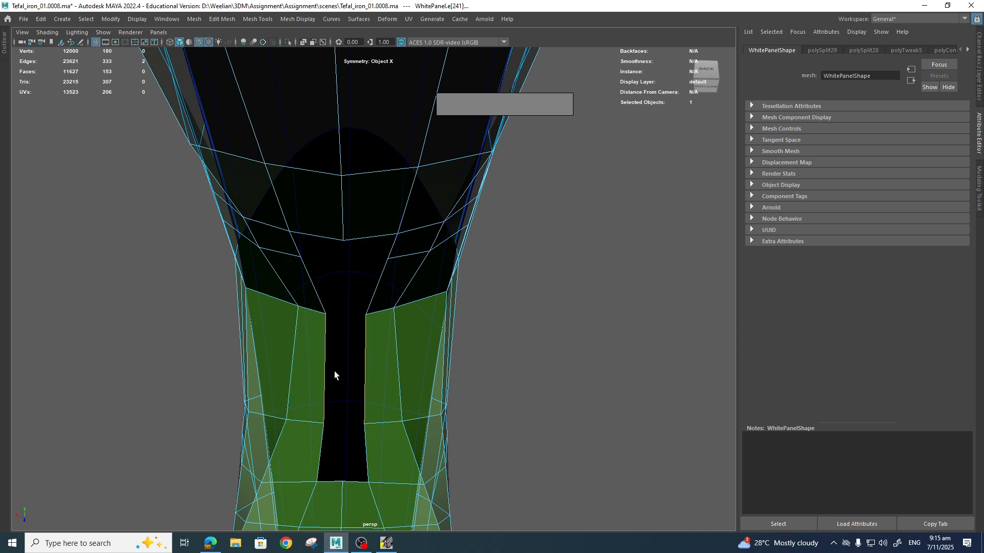
key(2)
key(1)
key(w)
drag(286, 367, 276, 368)
Scale the trigger slot's side edges along X so that each side runs nearly straight.
click(296, 252)
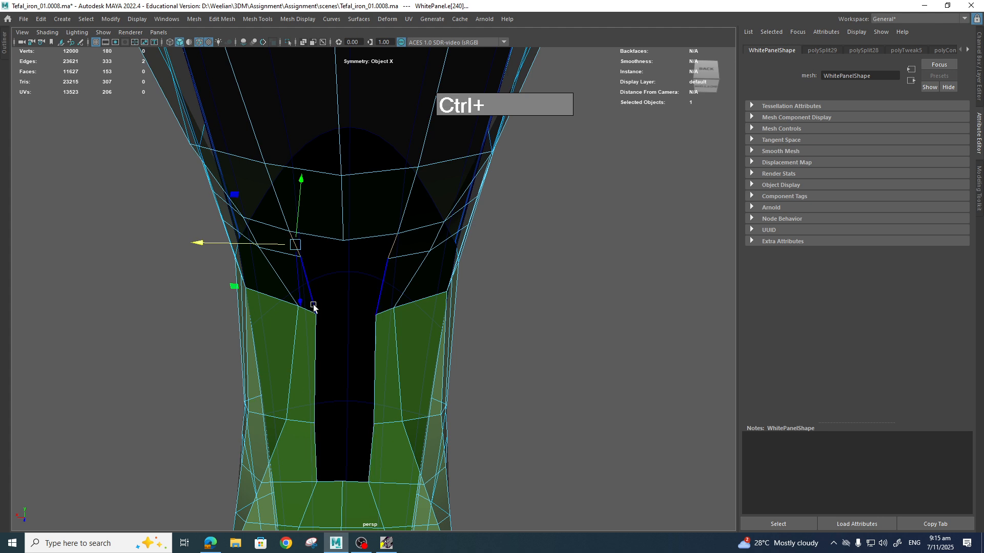
double_click(316, 445)
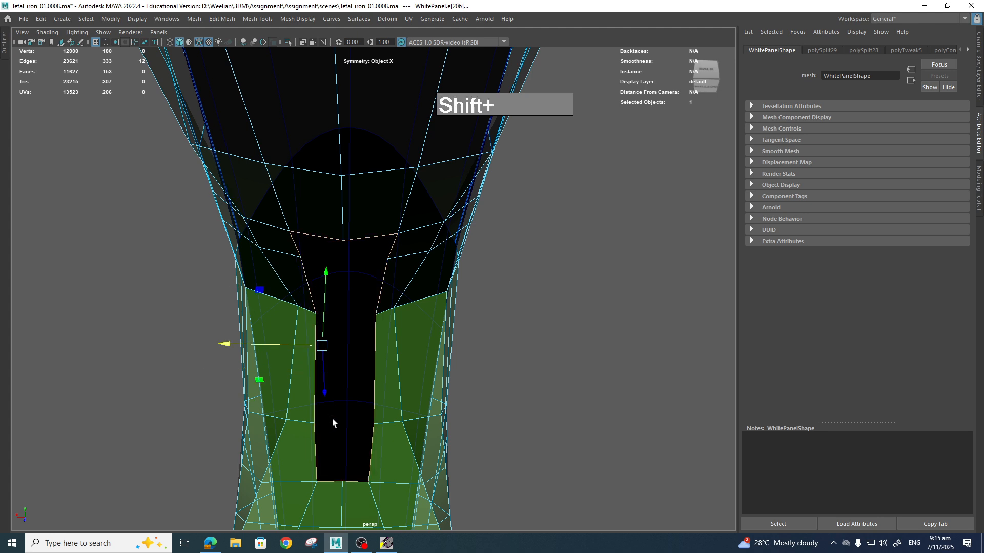
click(302, 250)
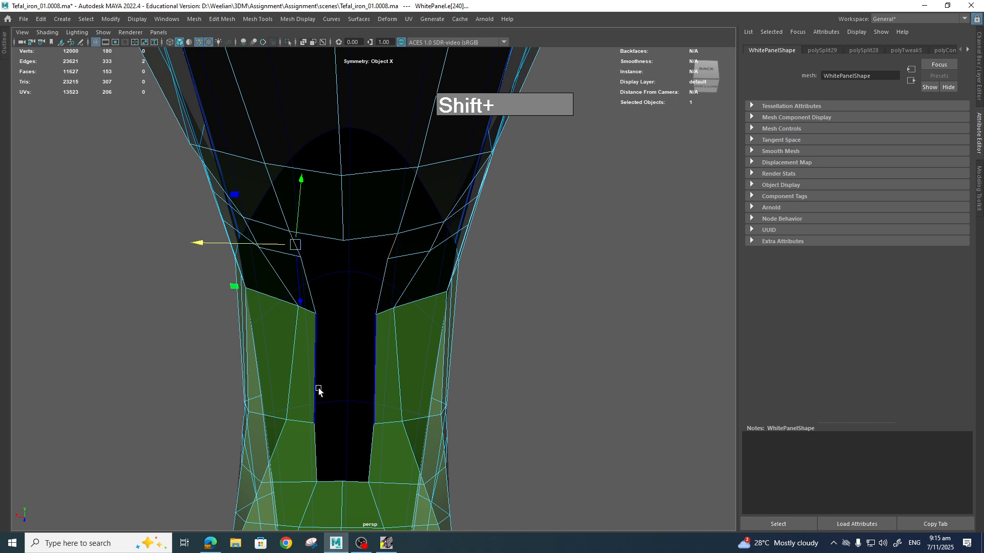
shift+double_click(316, 323)
shift+click(316, 450)
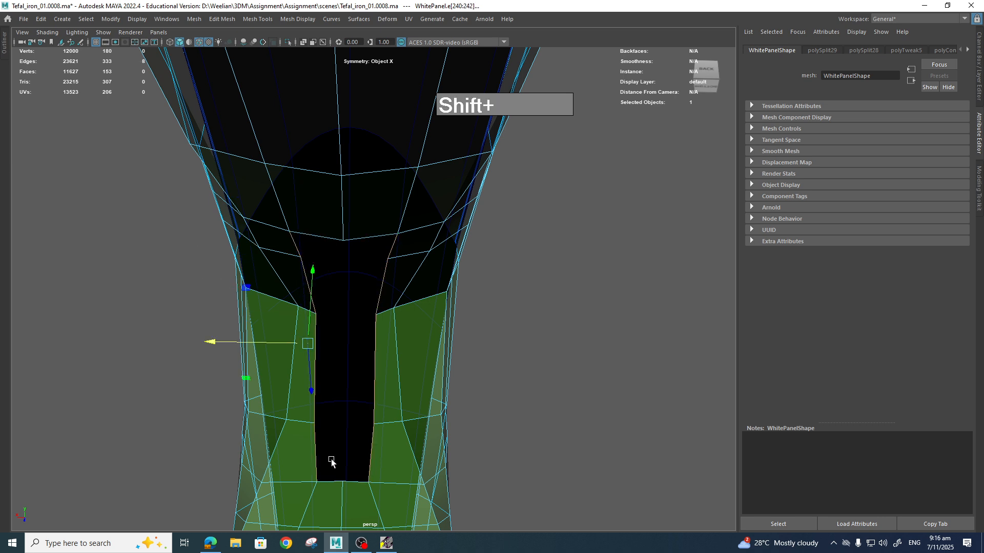
key(r)
drag(215, 342, 297, 344)
drag(352, 367, 339, 306)
Scale the edges at the trigger slot's end slightly and check the handle panel in smooth preview.
click(338, 482)
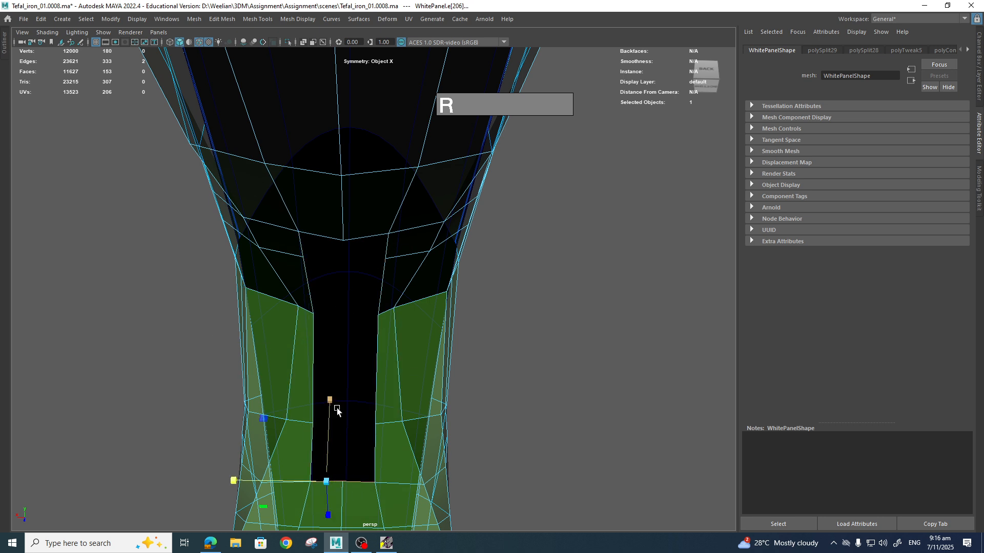
drag(333, 402, 461, 442)
key(super)
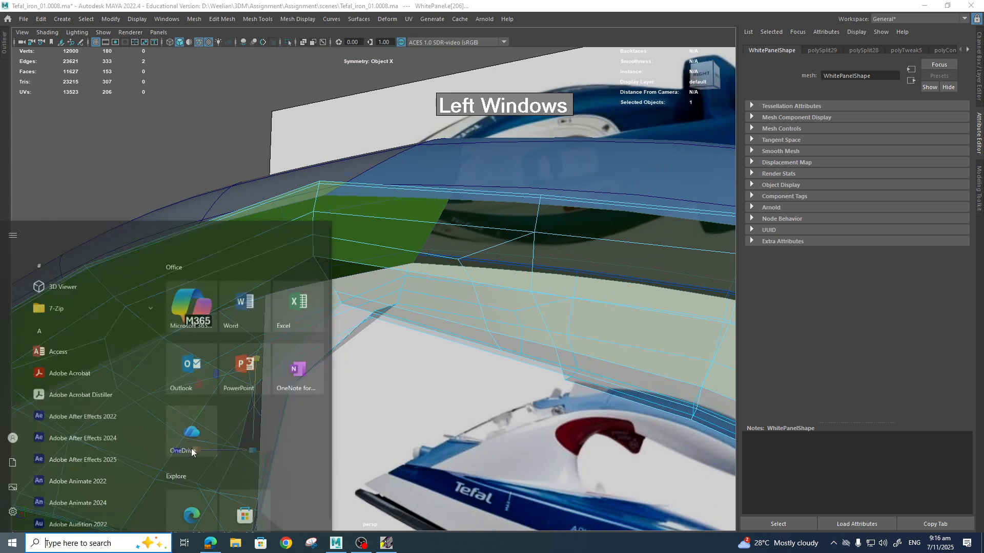
key(super)
alt+drag(346, 385, 191, 426)
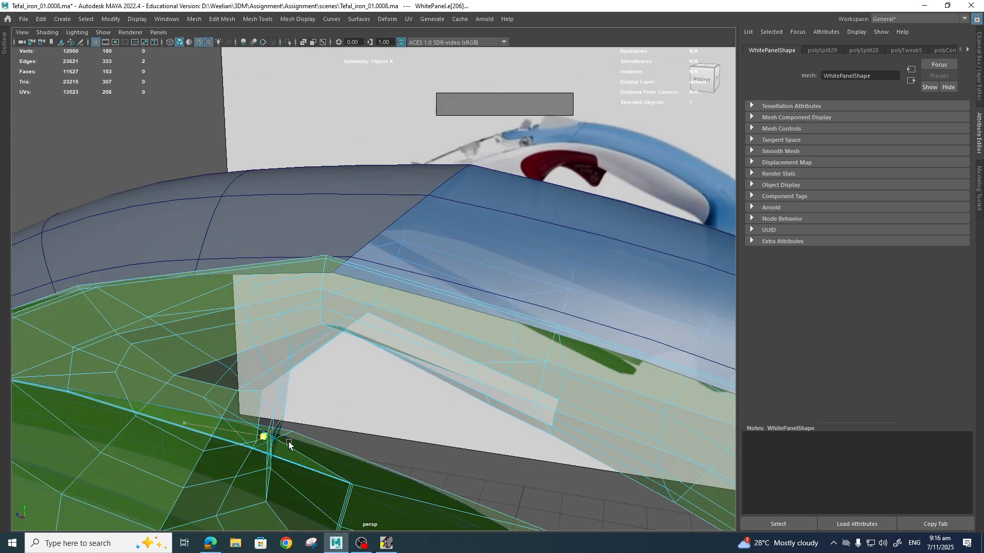
alt+drag(288, 442, 575, 424)
click(520, 404)
drag(465, 392, 463, 390)
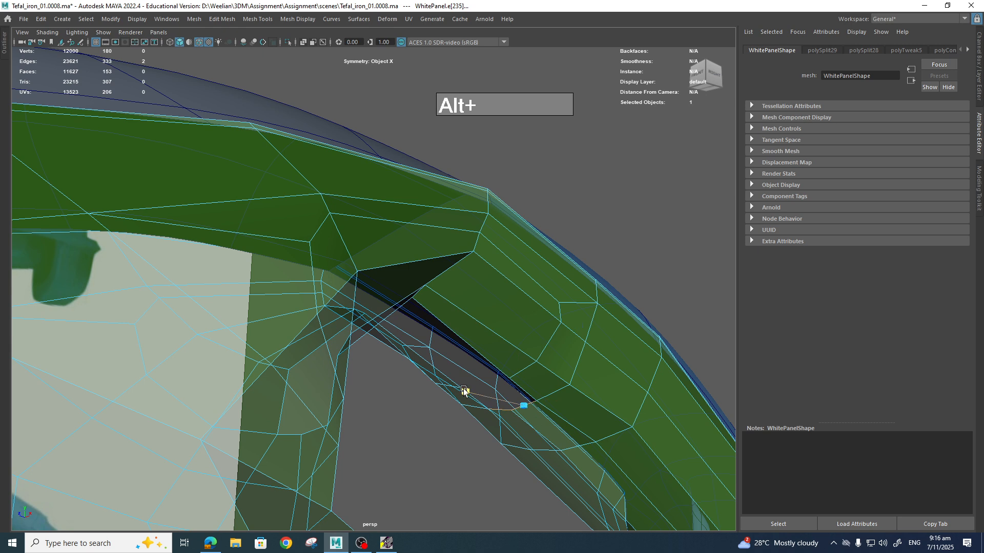
alt+drag(533, 410, 466, 438)
key(3)
alt+drag(492, 380, 446, 377)
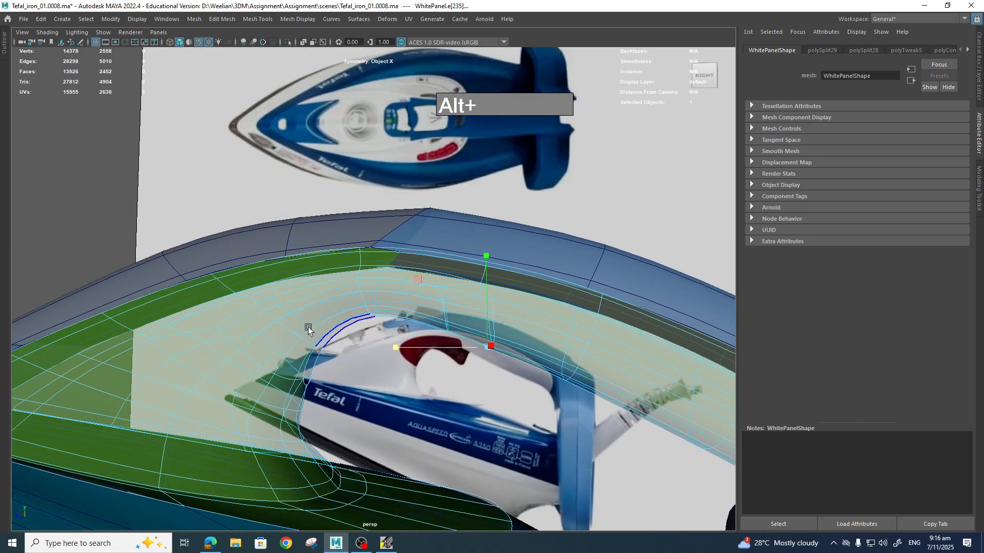
alt+drag(308, 327, 317, 313)
In the side view, move the panel vertex at the trigger's upper front upward to follow the reference outline.
right_drag(301, 260, 344, 276)
key(space)
drag(394, 318, 431, 329)
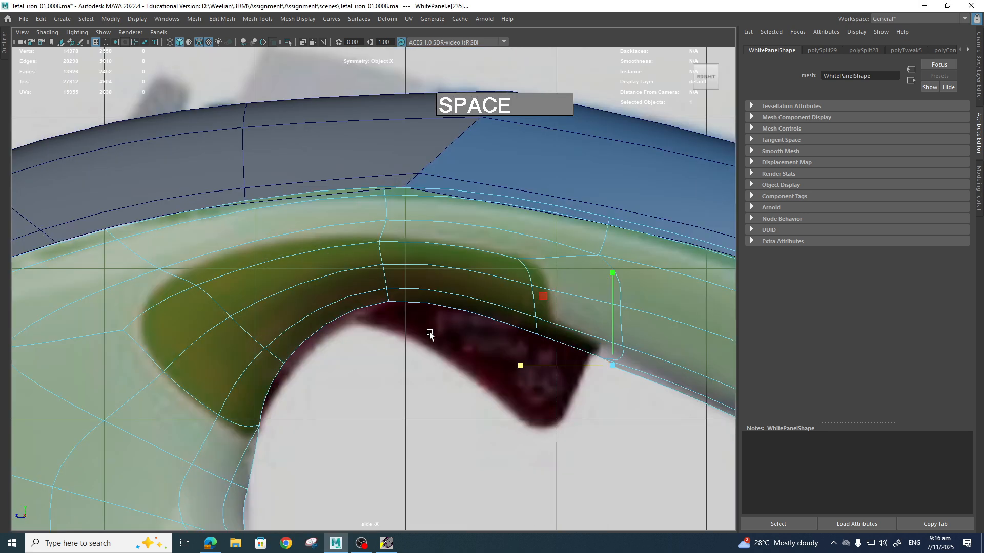
scroll(429, 333, up, 2)
alt+middle_drag(294, 331, 419, 343)
right_drag(297, 323, 246, 266)
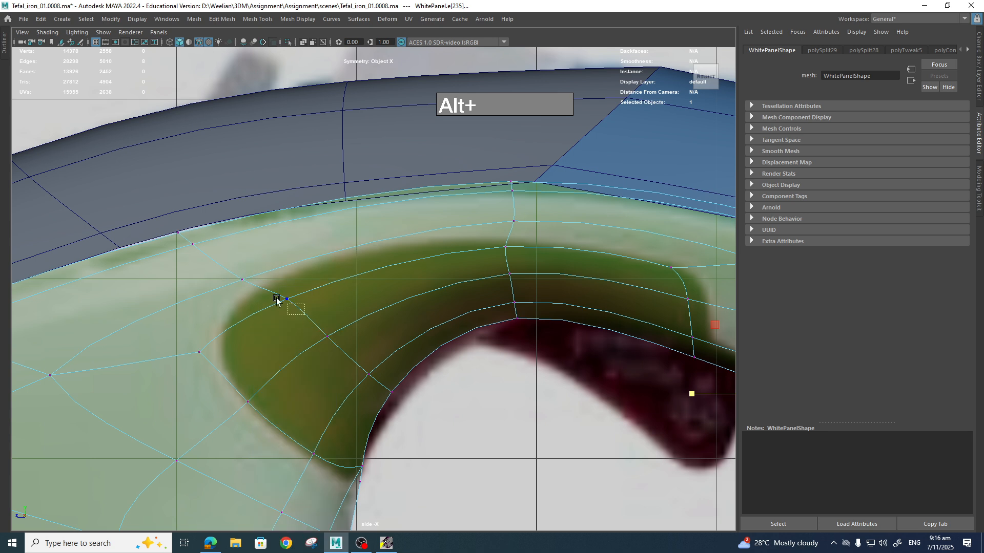
drag(276, 298, 233, 253)
key(w)
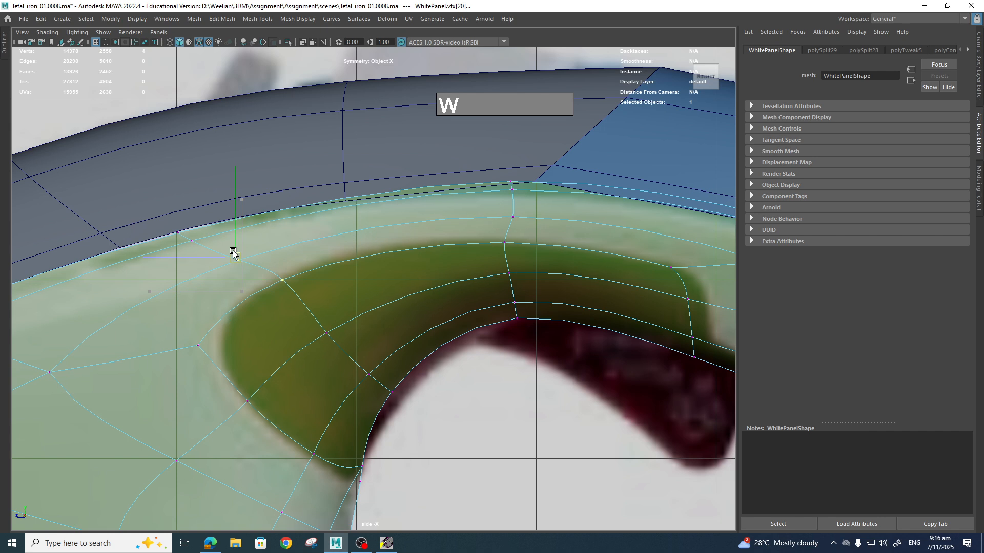
Move the vertex at the trigger outline's front tip backward onto the edge of the reference trigger.
alt+middle_drag(262, 352, 309, 349)
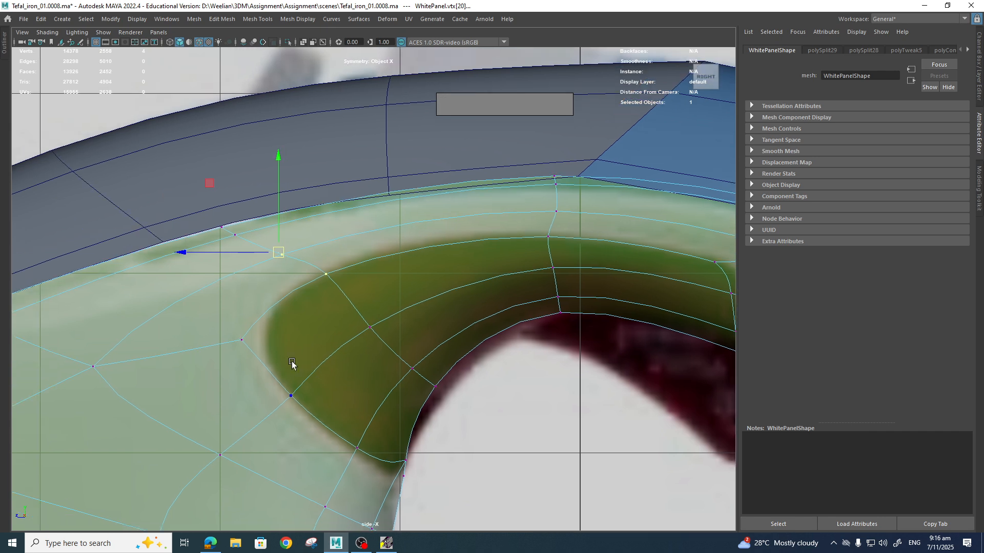
click(231, 334)
drag(259, 338, 298, 336)
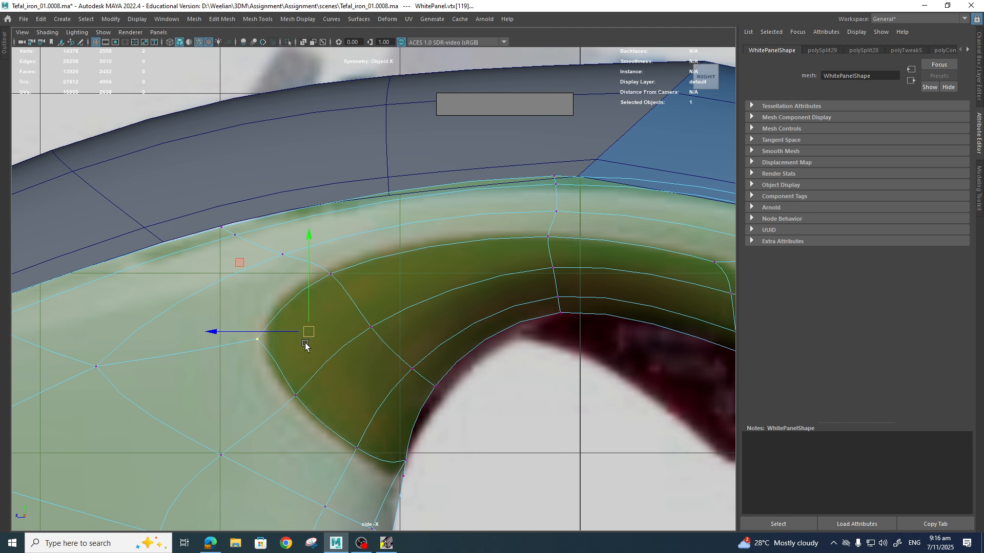
Delete the edge running forward from the trigger outline's front tip into the panel, together with its vertices.
alt+middle_drag(313, 366, 344, 382)
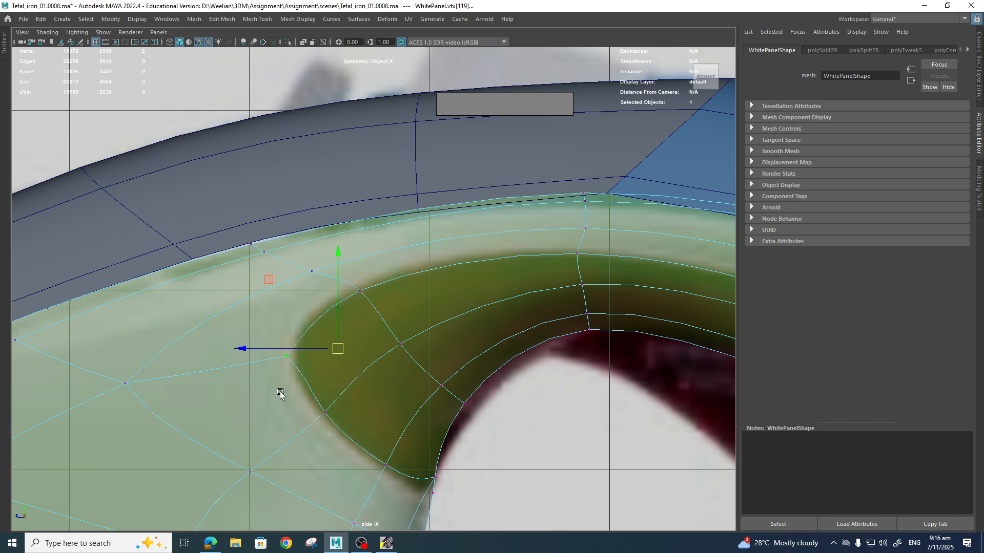
alt+middle_drag(279, 391, 299, 372)
right_drag(297, 268, 290, 236)
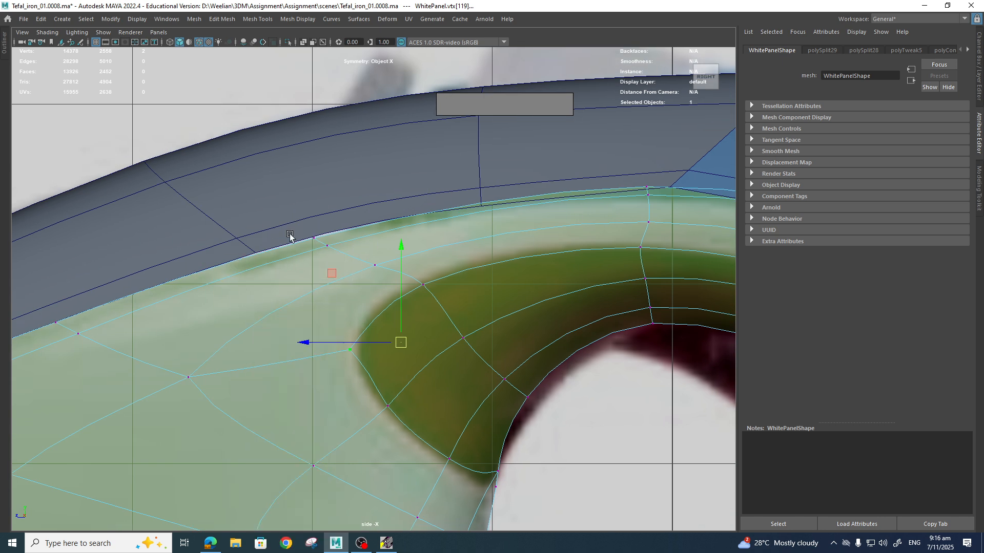
click(291, 361)
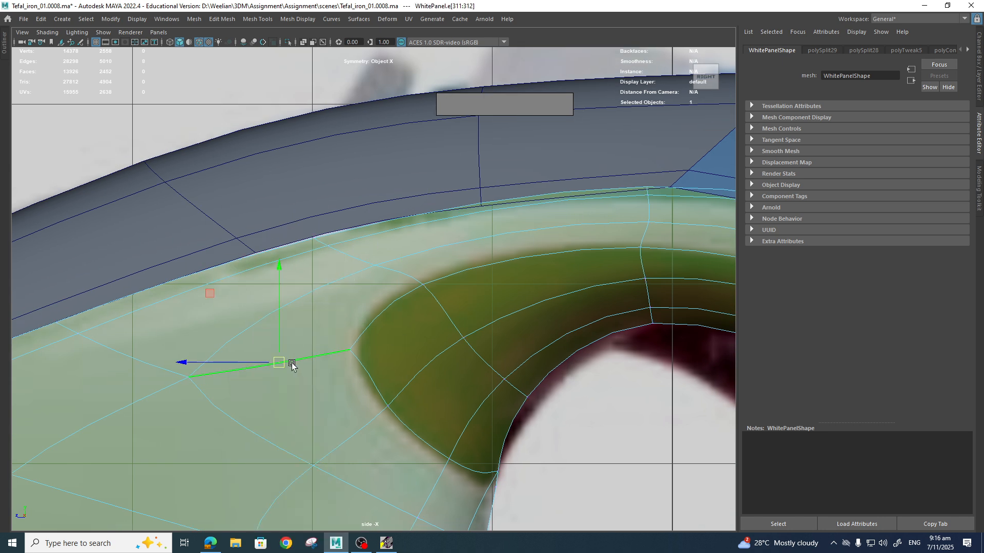
key(ctrl+Delete)
key(z)
key(ctrl+Delete)
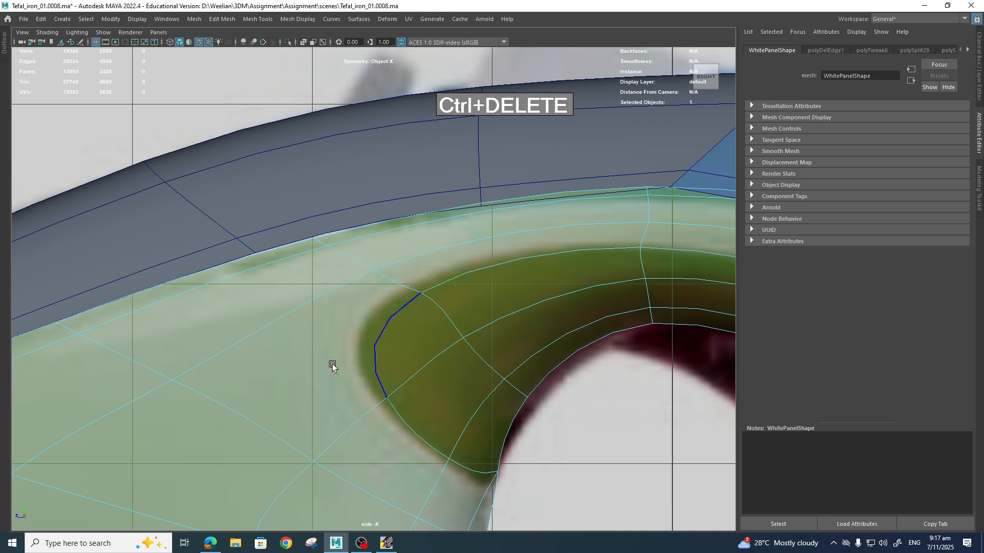
Move the trigger outline's front edge forward until its curve matches the reference trigger.
double_click(370, 342)
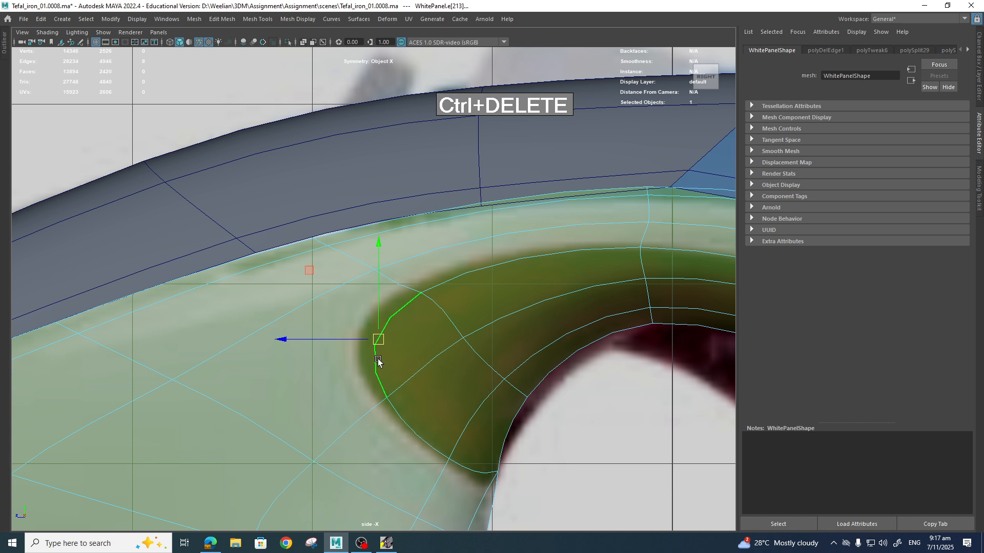
drag(345, 340, 321, 344)
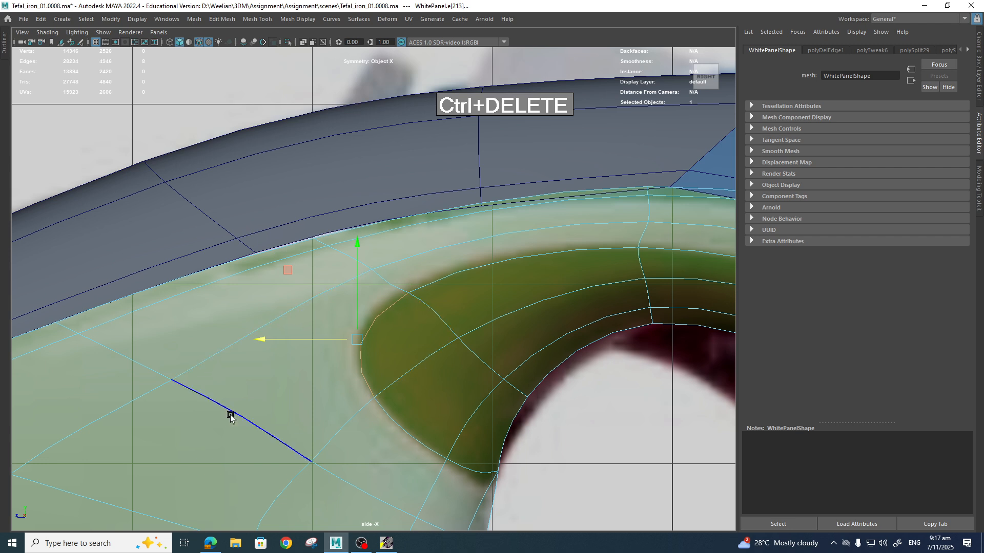
scroll(352, 385, down, 4)
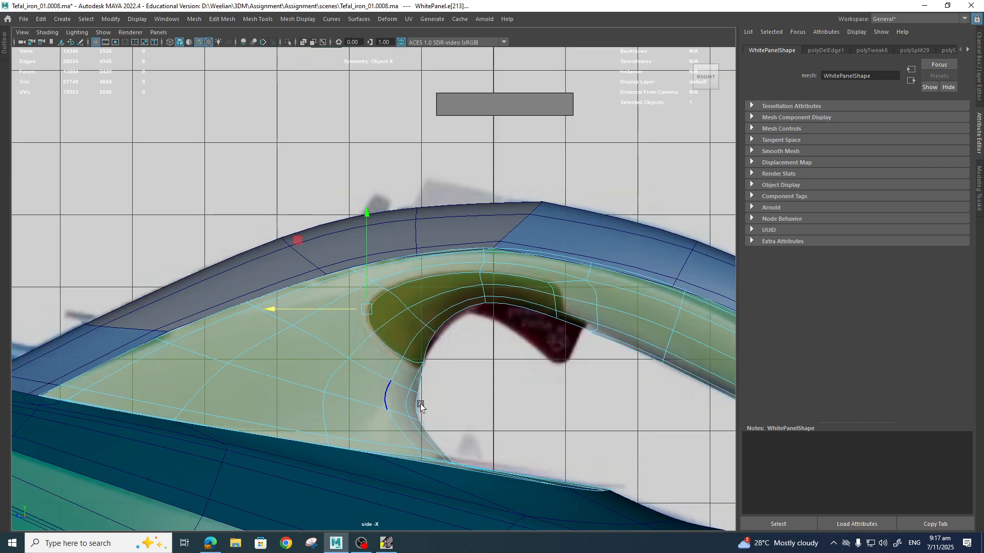
alt+middle_drag(453, 398, 334, 440)
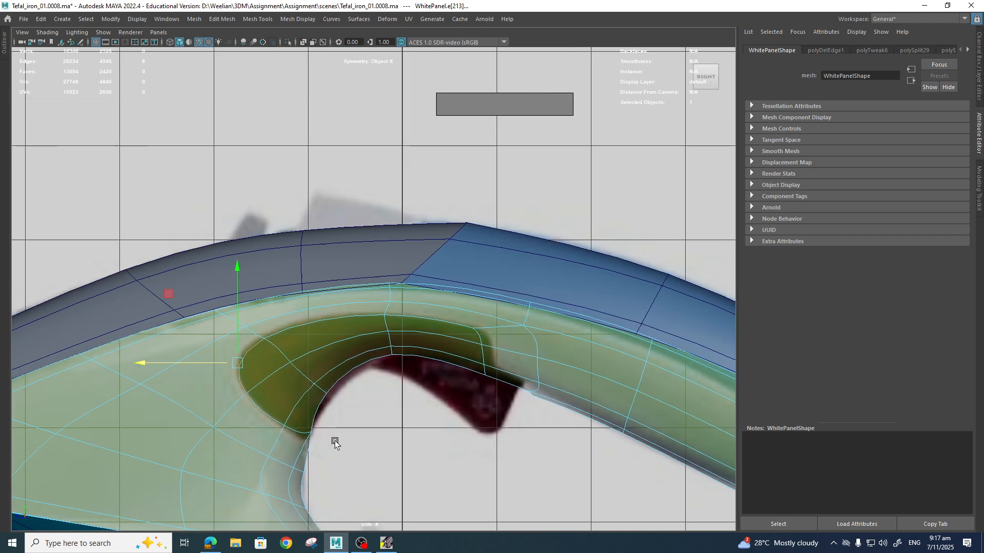
Try to delete the edge behind the trigger outline's rear upper corner and move the adjacent outline vertex, and undo both changes.
alt+right_drag(334, 441, 436, 442)
alt+middle_drag(434, 451, 331, 432)
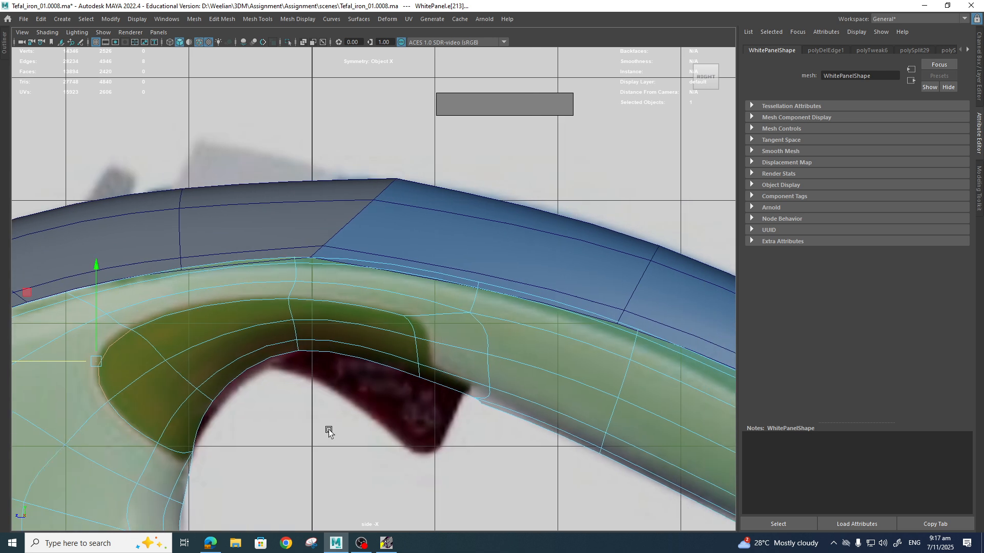
alt+middle_drag(121, 427, 288, 433)
alt+middle_drag(595, 344, 466, 362)
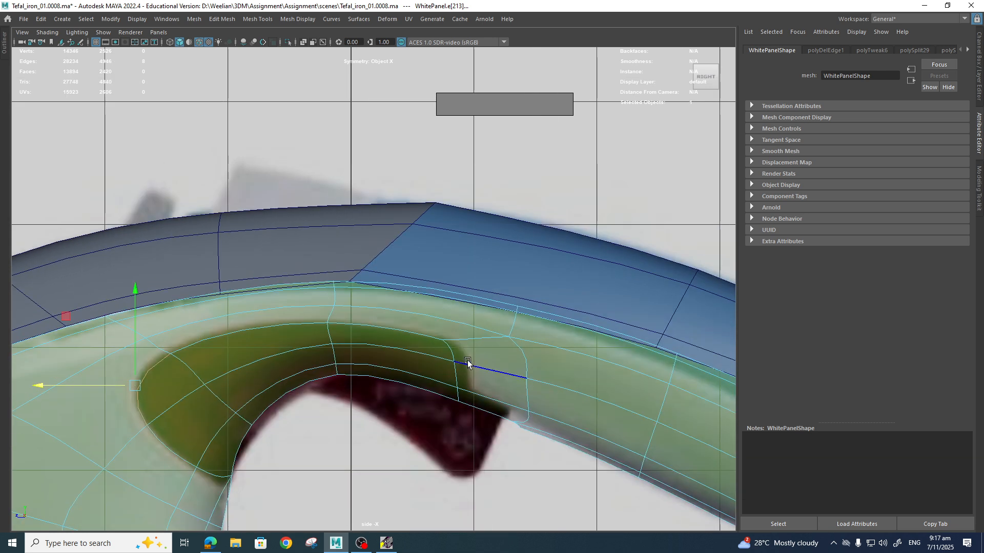
click(493, 352)
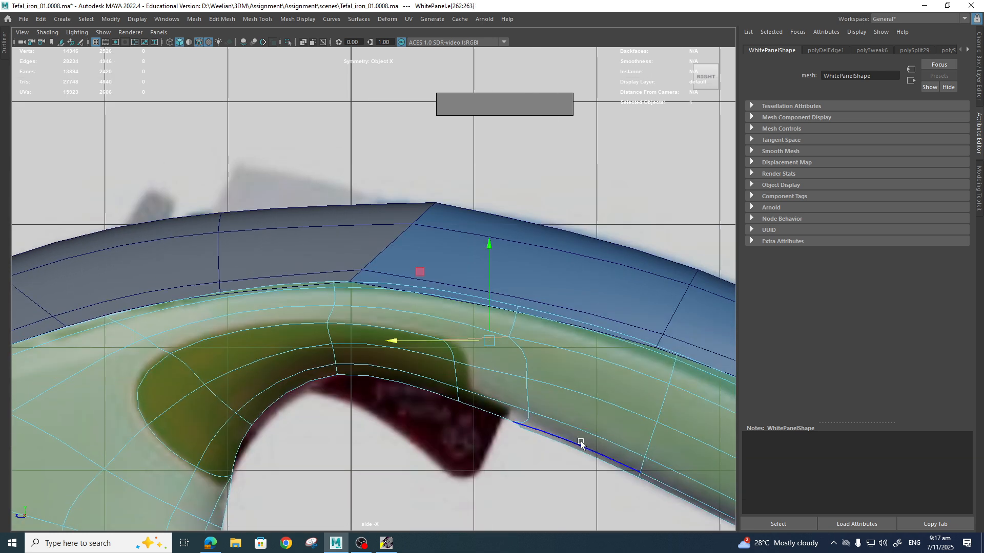
key(ctrl+Delete)
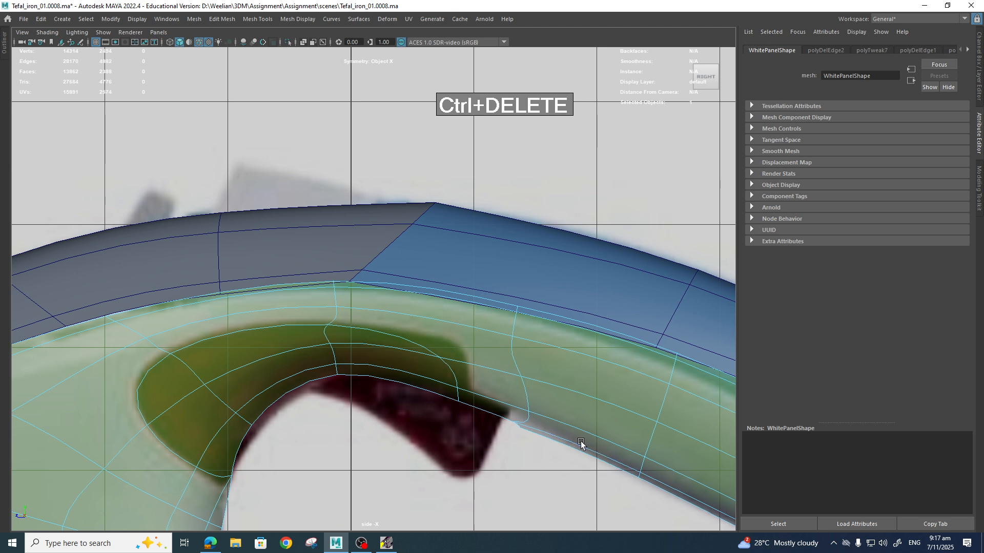
right_drag(442, 260, 417, 281)
drag(470, 366, 505, 360)
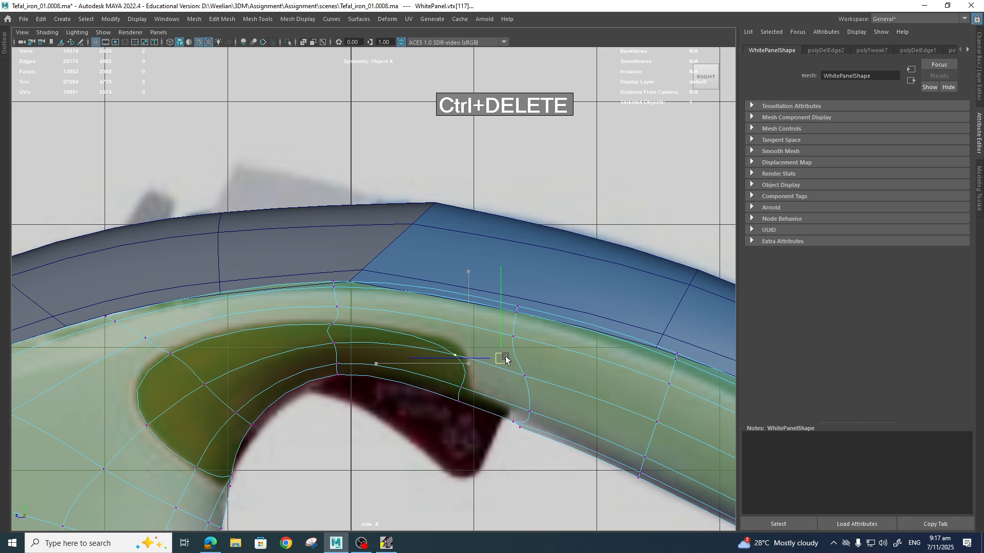
key(z)
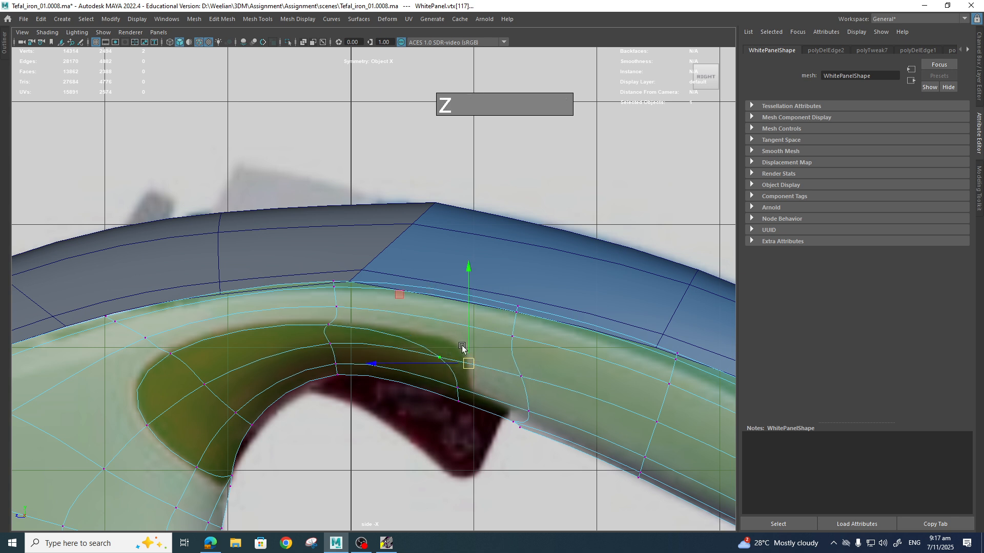
Slide the panel vertices just behind the trigger outline's rear edge slightly rearward along their edges.
click(559, 408)
click(500, 397)
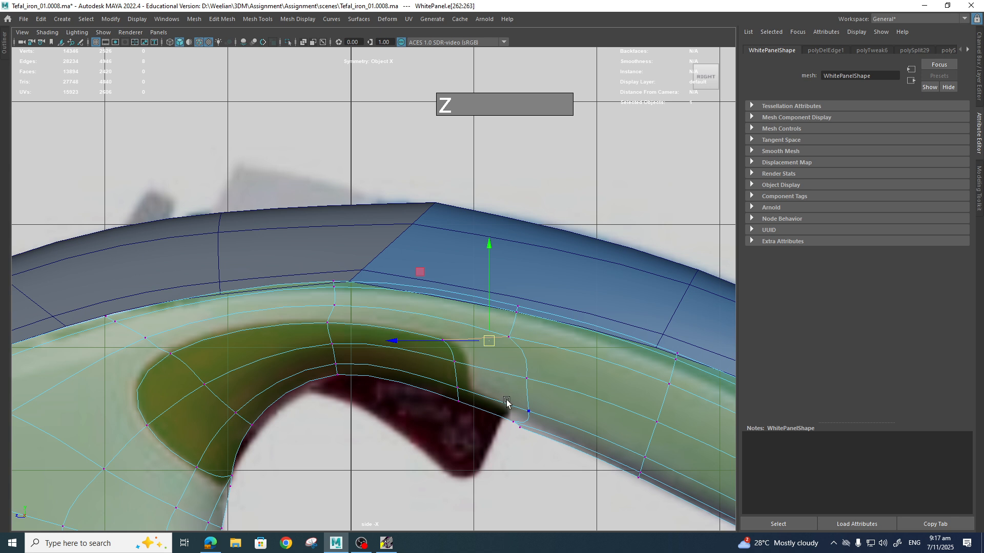
click(518, 336)
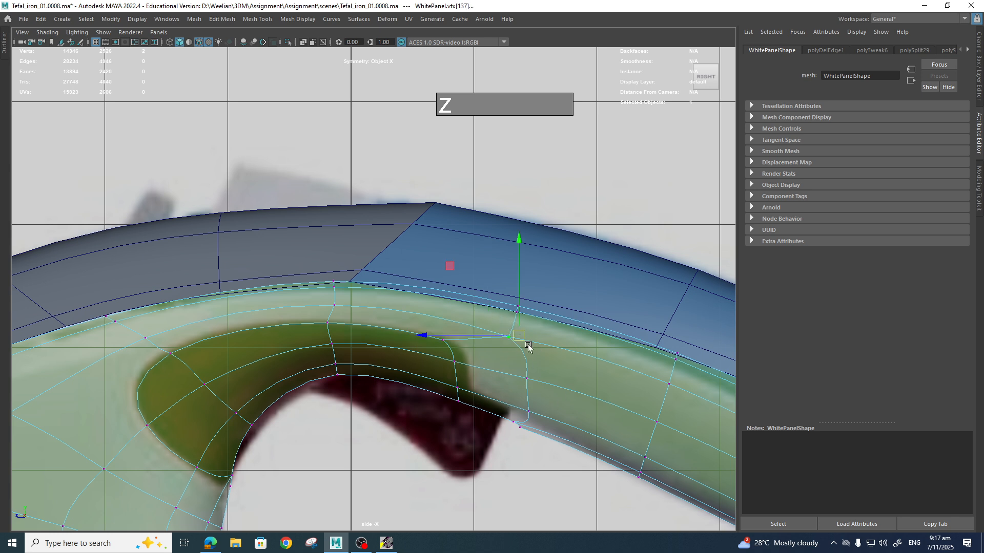
mouse_move(520, 336)
ctrl+shift+middle_down()
mouse_move(545, 340)
mouse_move(514, 334)
mouse_move(522, 334)
ctrl+shift+middle_up()
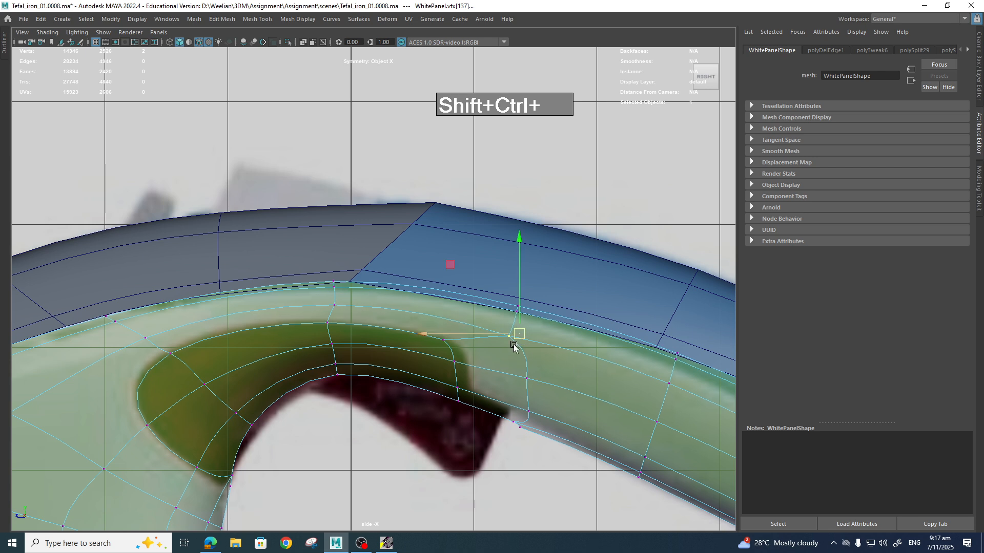
mouse_move(544, 326)
ctrl+shift+mouse_down()
mouse_move(488, 294)
mouse_move(541, 323)
mouse_move(531, 321)
ctrl+shift+mouse_up()
Slide the vertex columns at the trigger's rear edge and middle rearward, fitting the rear edge to the reference trigger.
drag(475, 424, 430, 335)
ctrl+shift+drag(468, 375, 483, 378)
ctrl+shift+drag(308, 323, 355, 395)
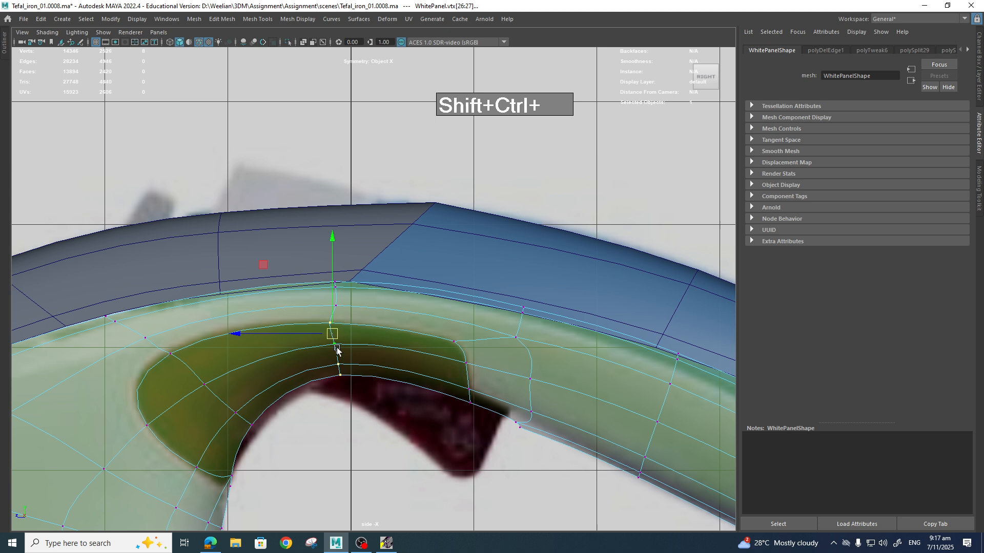
ctrl+shift+drag(333, 341, 364, 340)
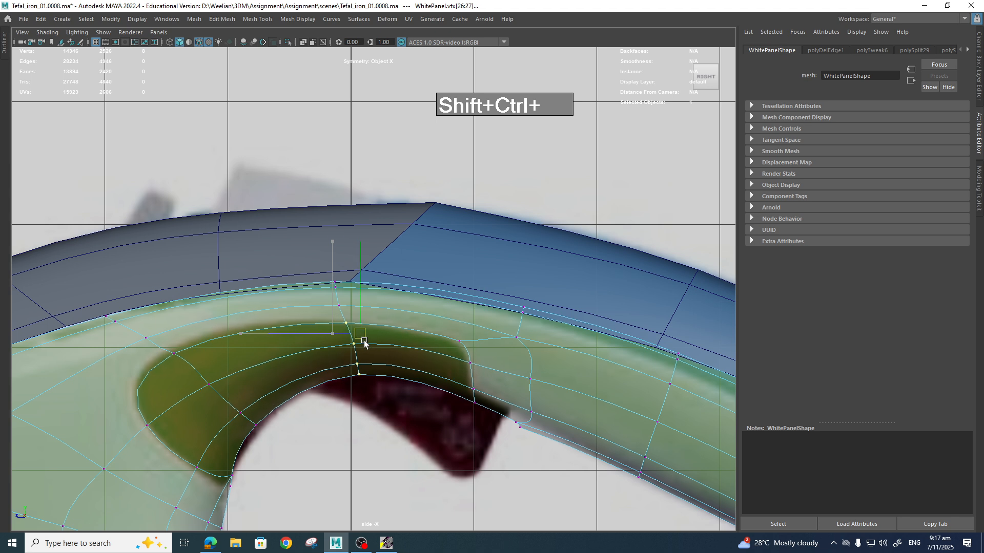
Nudge the inner vertex in the trigger's front area slightly to even out the edge flow.
alt+middle_drag(273, 438, 346, 396)
drag(301, 357, 318, 376)
alt+middle_drag(358, 401, 395, 386)
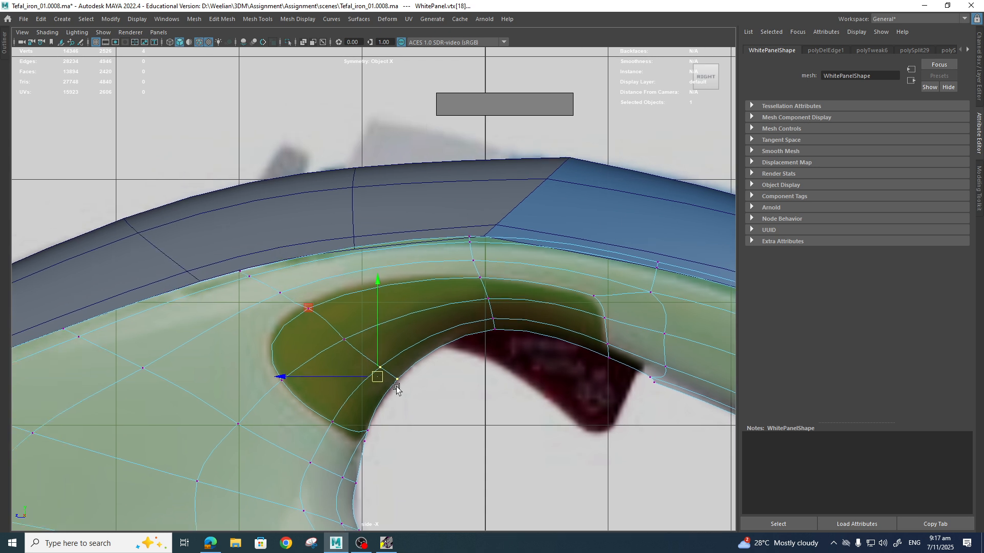
click(350, 349)
click(337, 352)
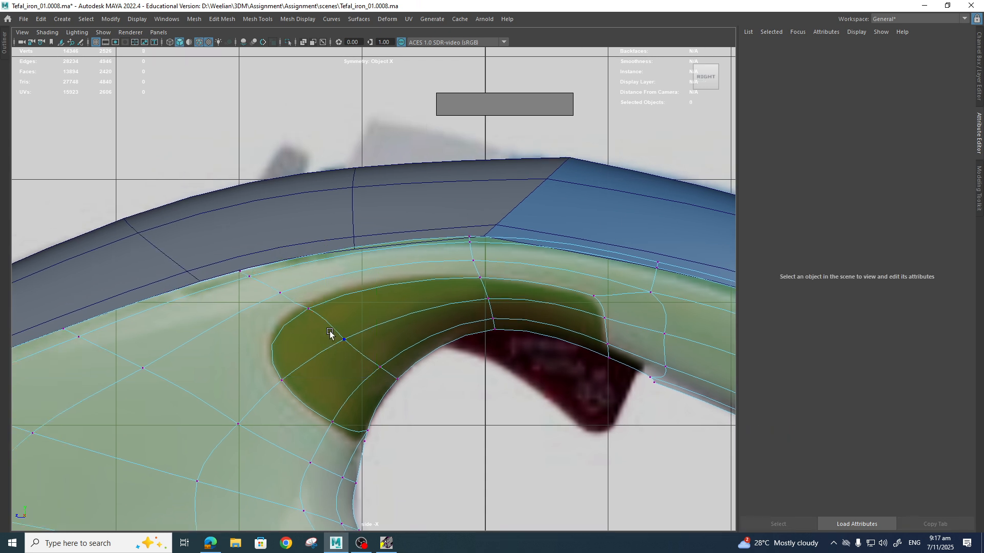
mouse_move(332, 334)
mouse_down()
mouse_move(352, 350)
mouse_move(331, 345)
mouse_up()
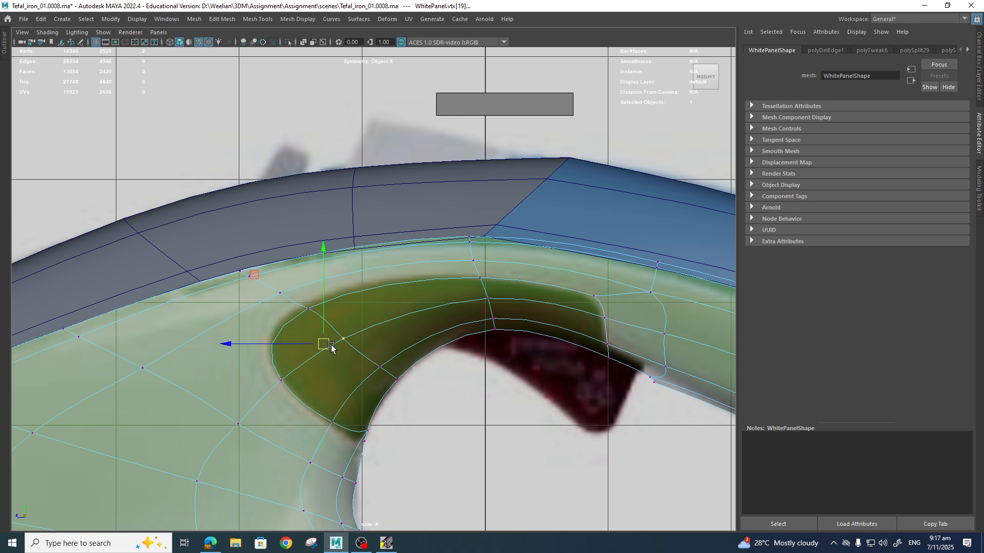
Insert an edge loop from the panel's upper edge down to the open face in front of the trigger outline.
alt+middle_drag(344, 402, 455, 405)
scroll(478, 408, up, 2)
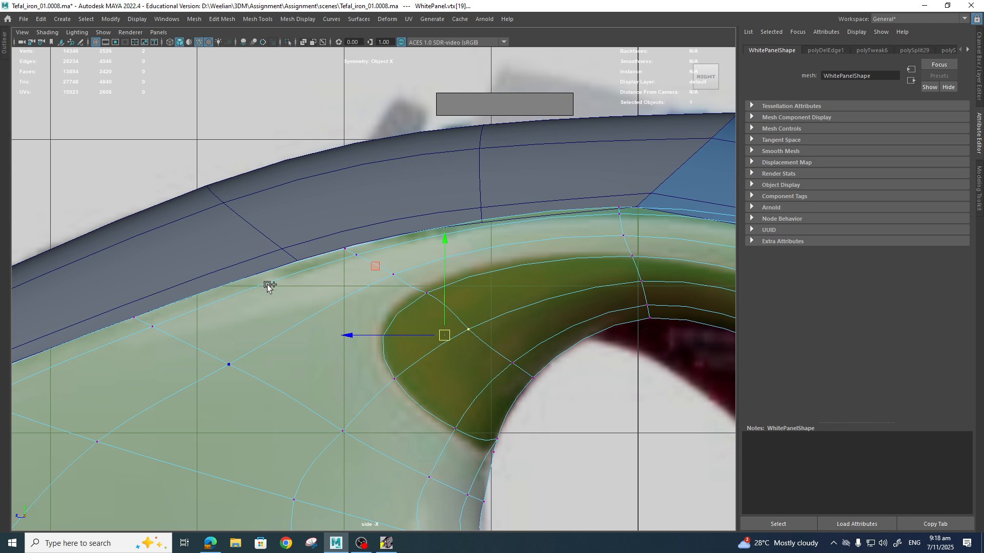
shift+right_drag(268, 285, 225, 287)
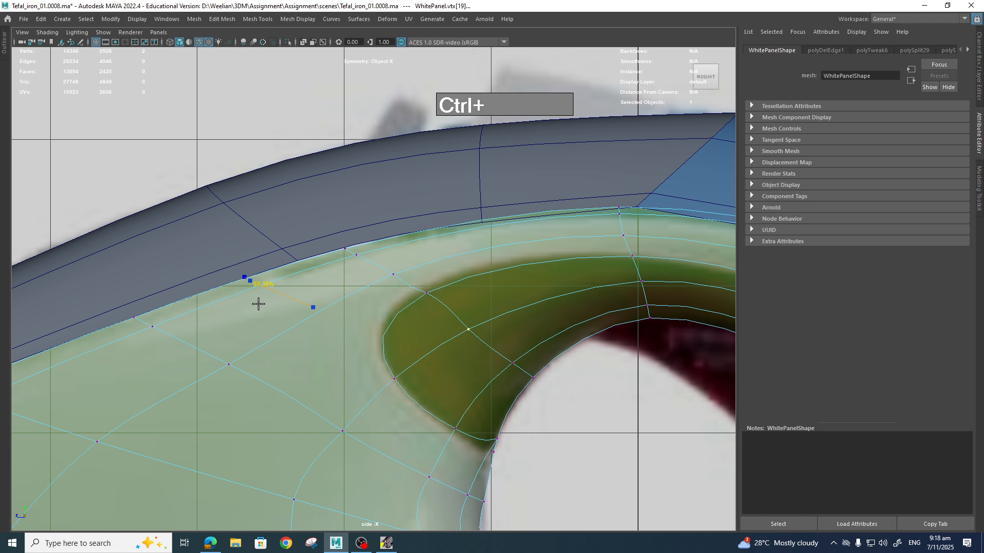
ctrl+click(258, 304)
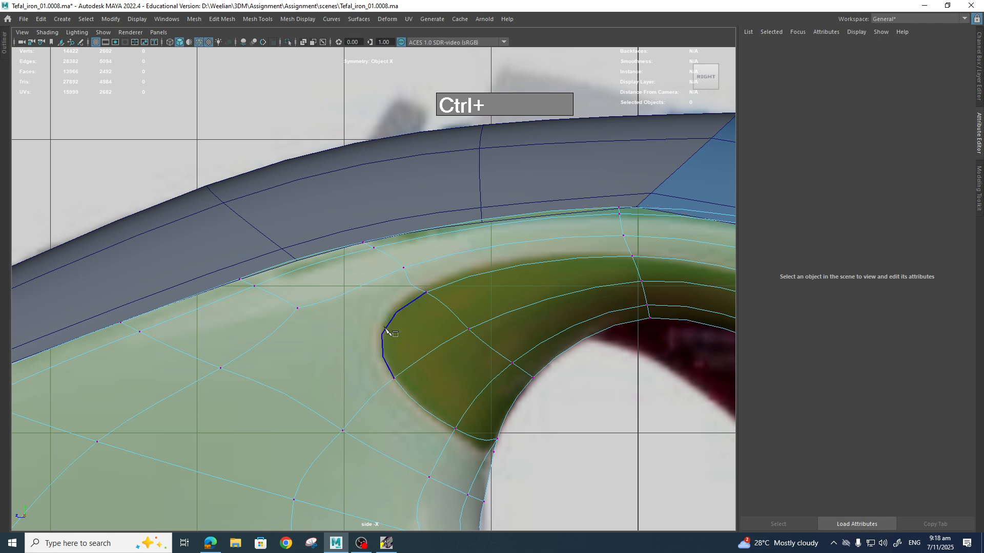
In the unsmoothed mesh, cut an edge from the new loop's end vertex to the trigger outline's front edge.
click(313, 308)
key(1)
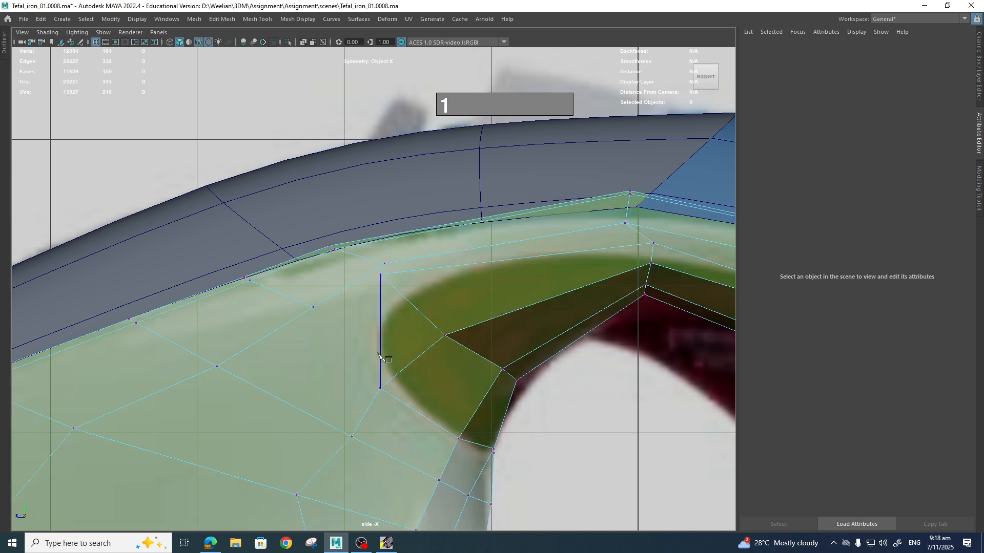
scroll(391, 351, up, 1)
click(452, 339)
right_click(450, 352)
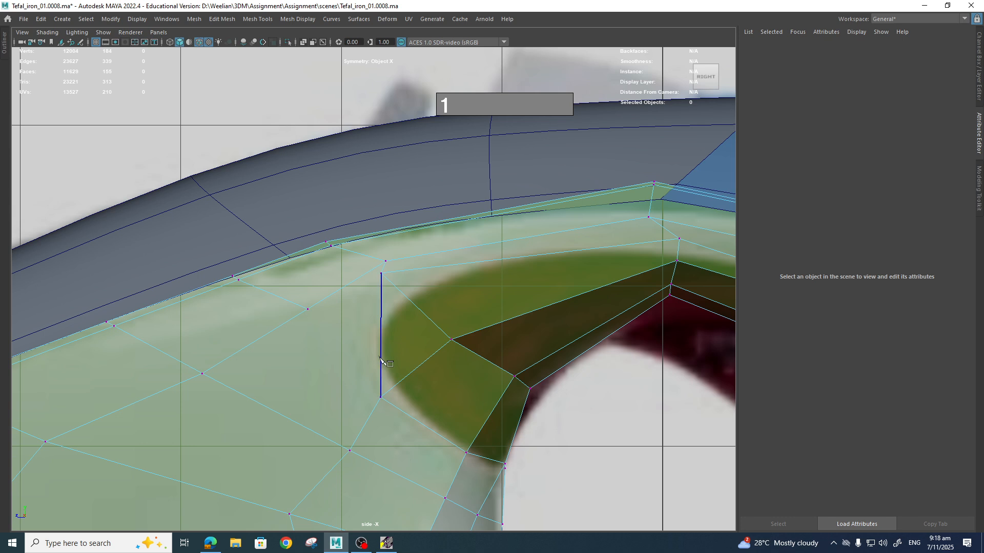
click(381, 397)
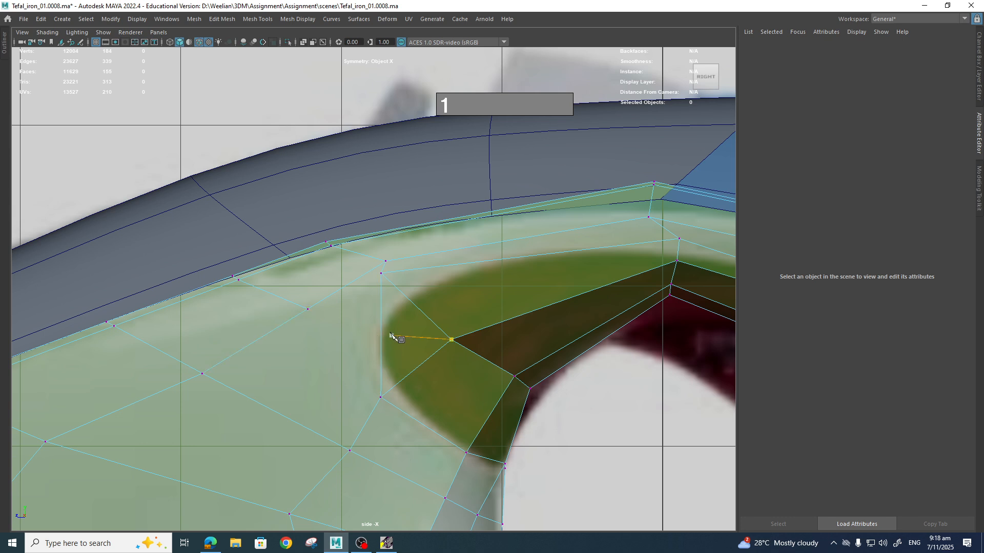
click(308, 310)
click(382, 333)
Move the cut's vertex on the trigger outline's front edge to match the reference trigger in smooth preview.
key(w)
click(382, 333)
drag(382, 332, 359, 310)
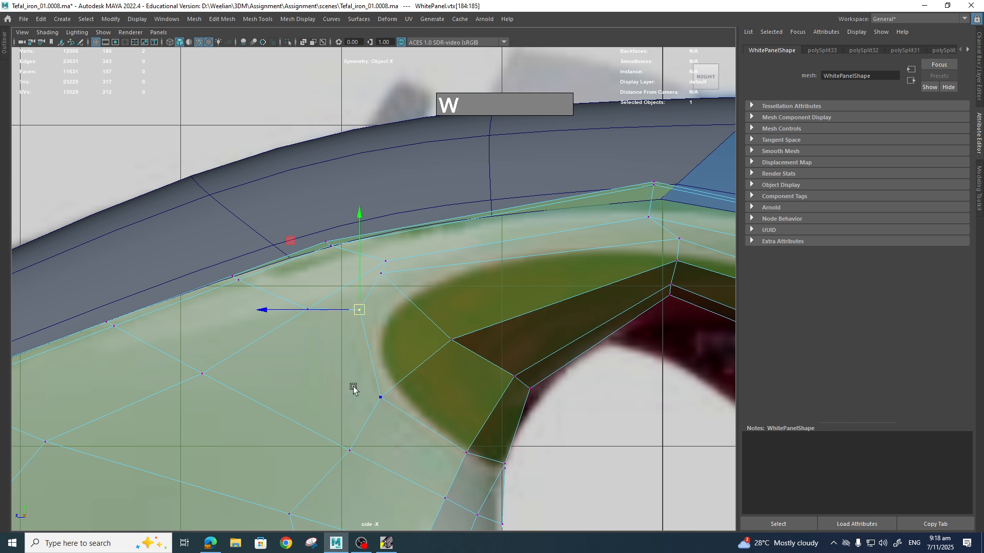
click(398, 308)
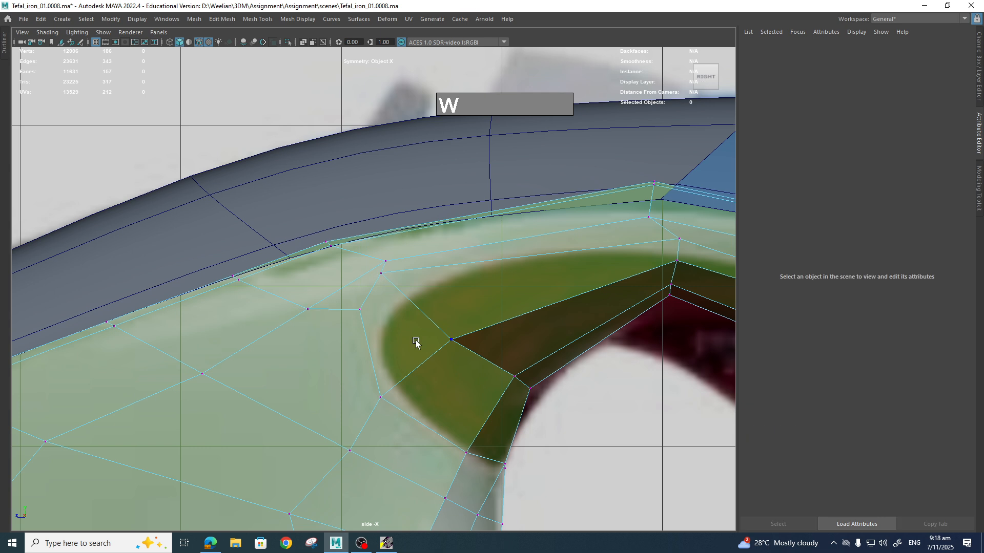
key(3)
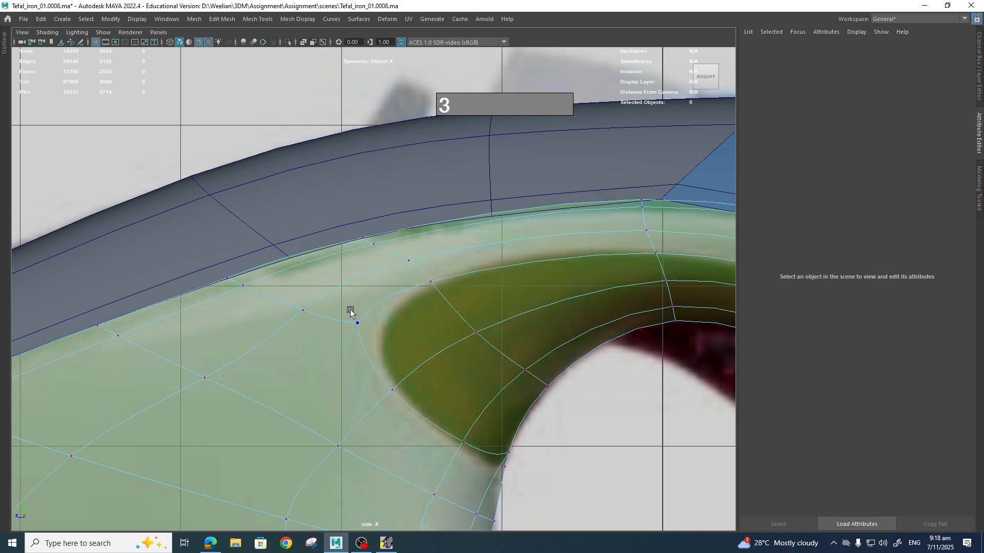
drag(349, 310, 374, 338)
middle_drag(371, 323, 432, 325)
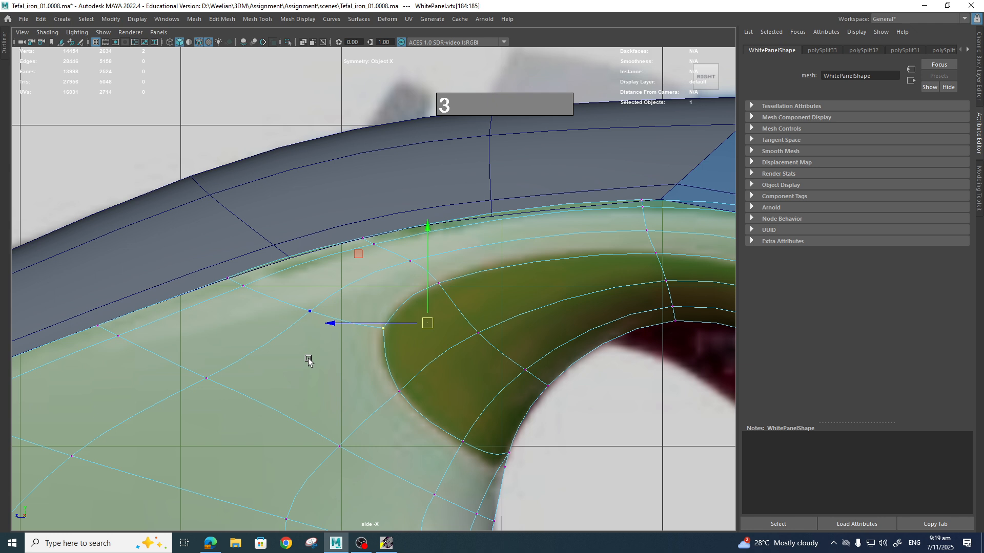
Delete the cut edge in front of the trigger outline together with its vertex.
right_drag(353, 318, 347, 288)
click(347, 322)
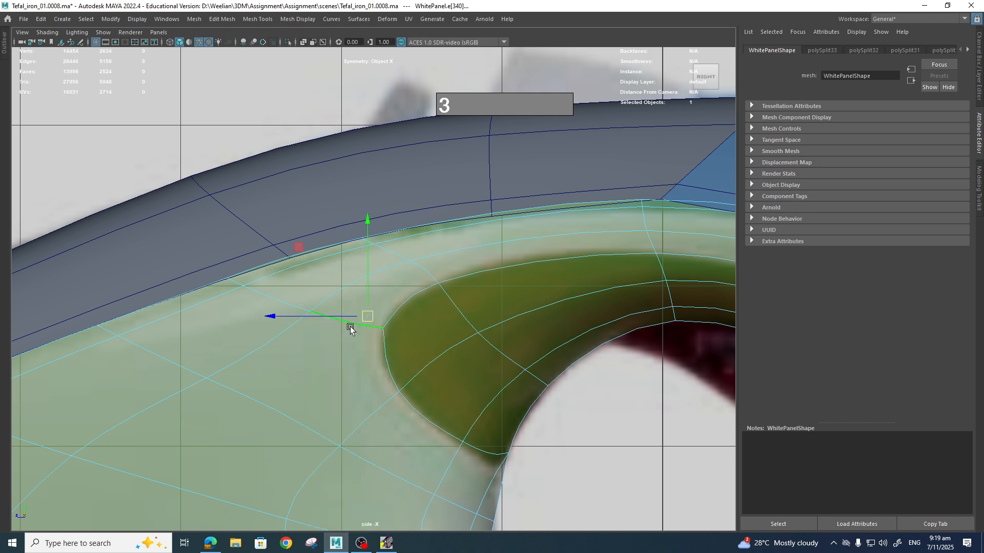
key(ctrl+Delete)
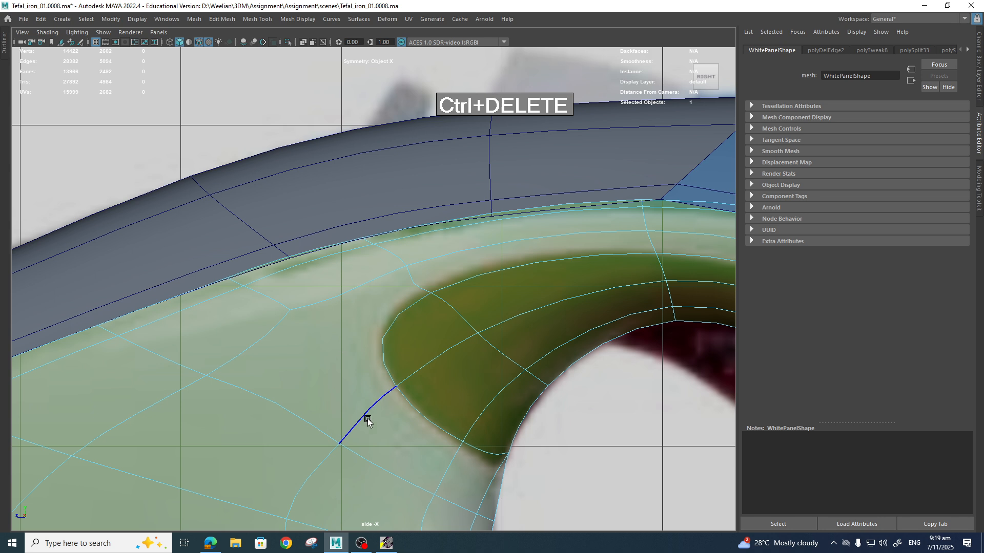
Insert an edge loop around the trigger outline's lower front edge, running out to the handle opening.
shift+right_drag(366, 354, 307, 355)
ctrl+click(359, 408)
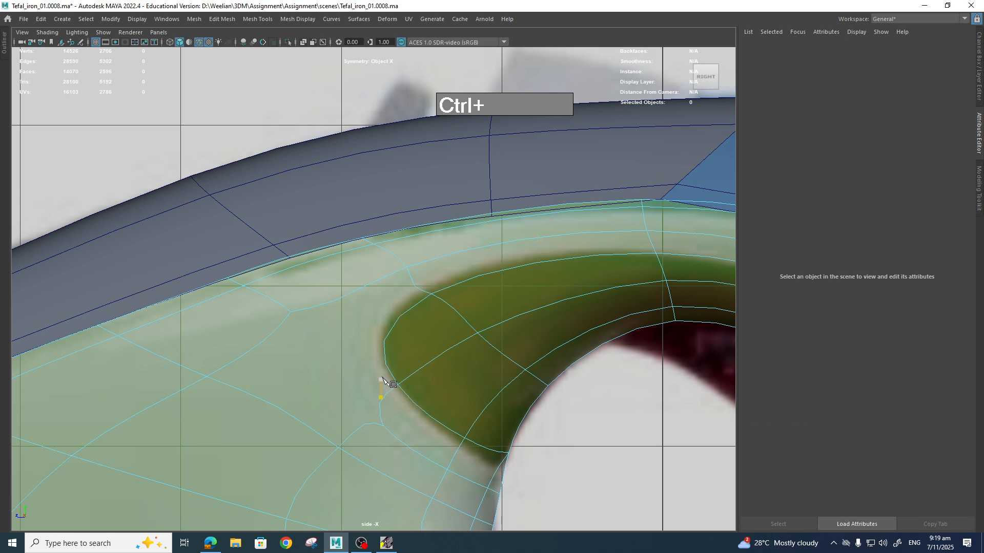
key(q)
Connect the end vertices of the two new loops with an edge in front of the trigger outline.
click(292, 312)
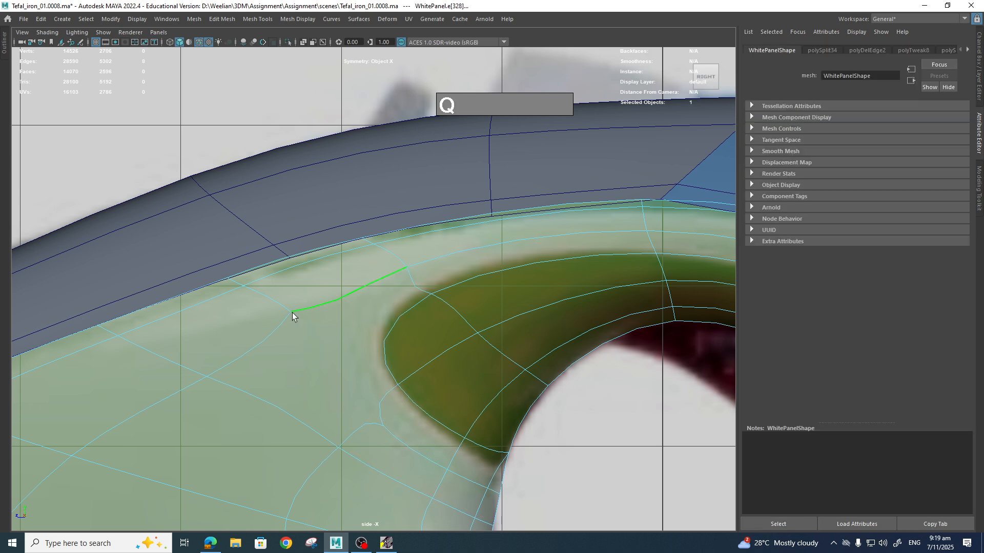
right_drag(293, 312, 244, 263)
click(309, 343)
shift+right_drag(377, 404, 374, 464)
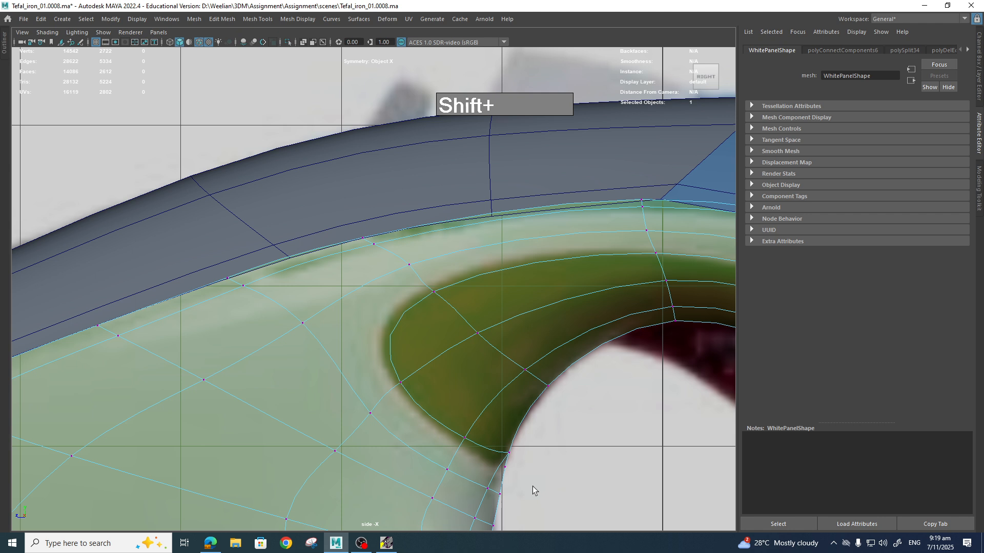
Move the trigger outline's lower tip vertex down onto the reference tip and adjust the neighbouring outline vertex.
click(507, 452)
key(w)
drag(506, 465, 501, 480)
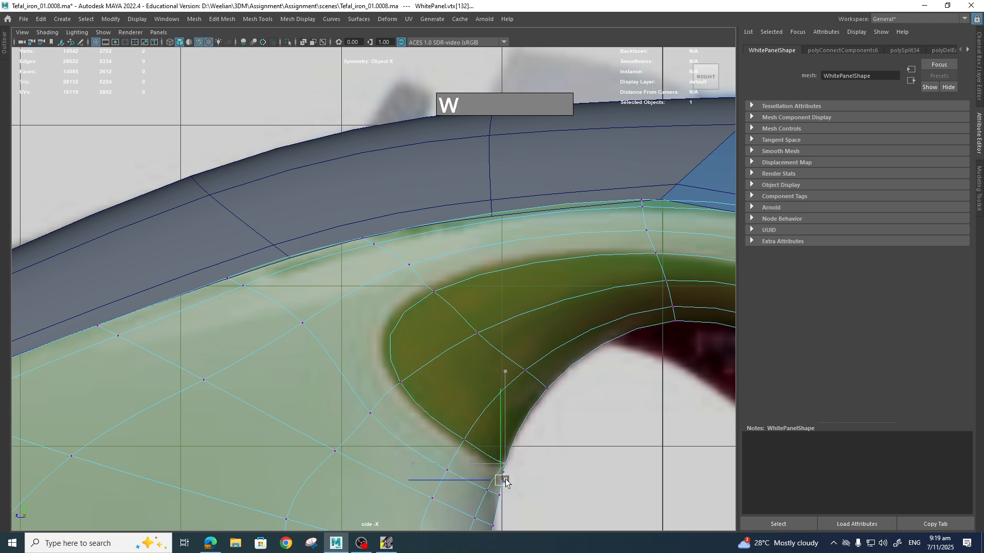
click(463, 439)
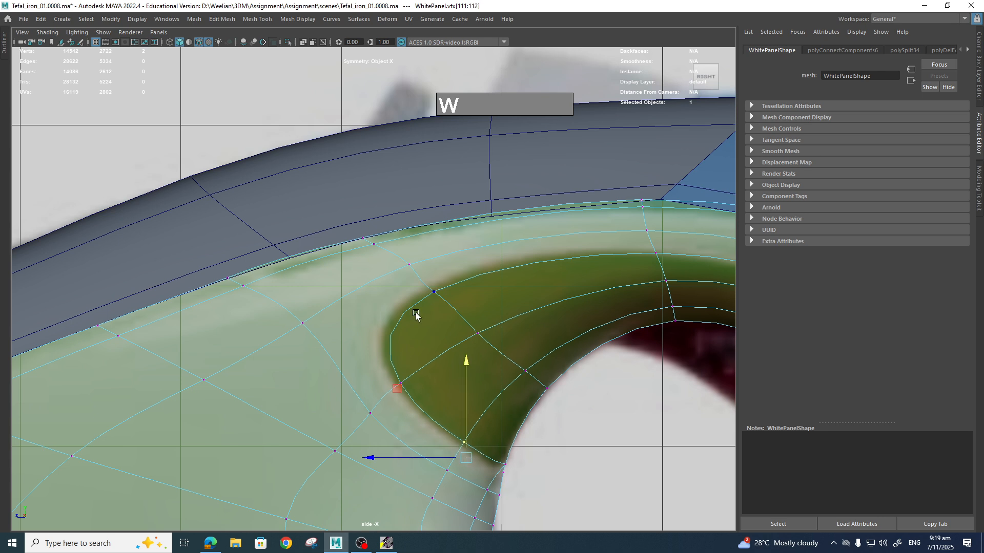
Move the trigger outline's upper front vertex and the panel vertex above it slightly forward to follow the reference curve.
click(434, 292)
mouse_move(381, 276)
mouse_down()
mouse_move(355, 255)
mouse_move(398, 271)
mouse_move(374, 273)
mouse_up()
click(412, 266)
click(421, 289)
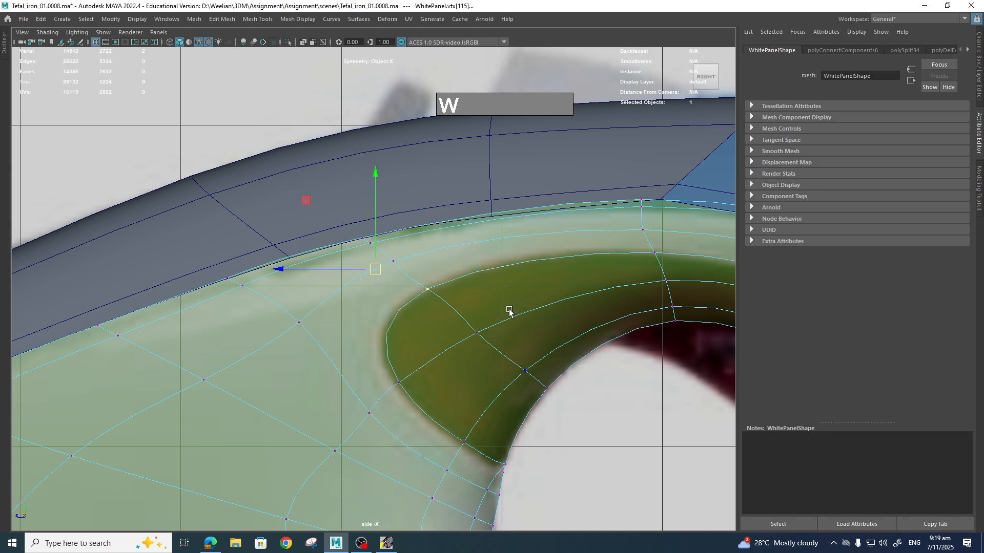
Examine the panel's edge flow around the trigger and its fit within the whole iron.
scroll(509, 314, down, 5)
scroll(505, 357, up, 4)
alt+middle_drag(553, 359, 453, 382)
scroll(453, 382, up, 2)
scroll(462, 395, up, 1)
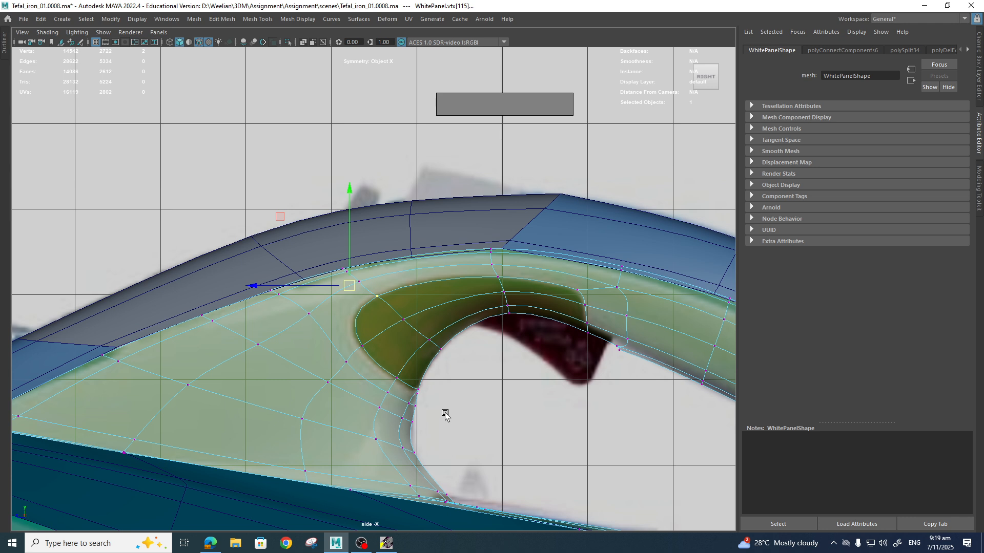
scroll(445, 416, down, 5)
scroll(378, 363, up, 1)
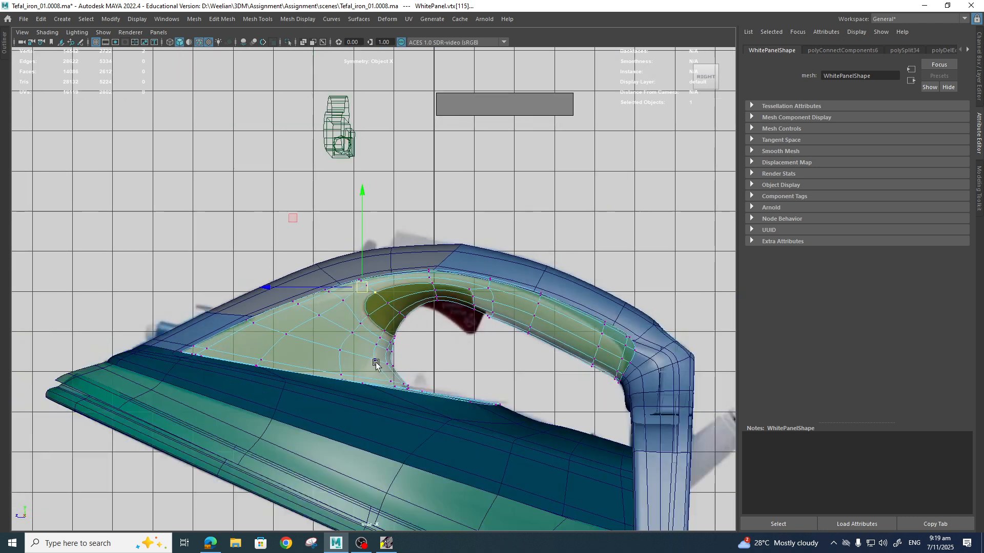
Delete the two connected panel edges just in front of the trigger outline, together with their leftover vertices.
scroll(332, 321, up, 4)
scroll(332, 321, up, 2)
right_drag(328, 261, 327, 232)
click(318, 328)
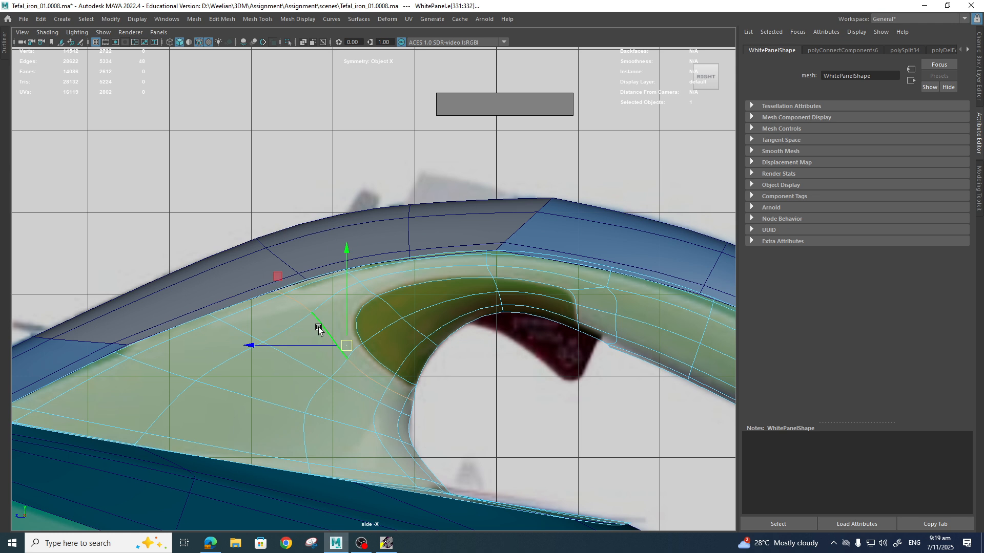
key(ctrl+Delete)
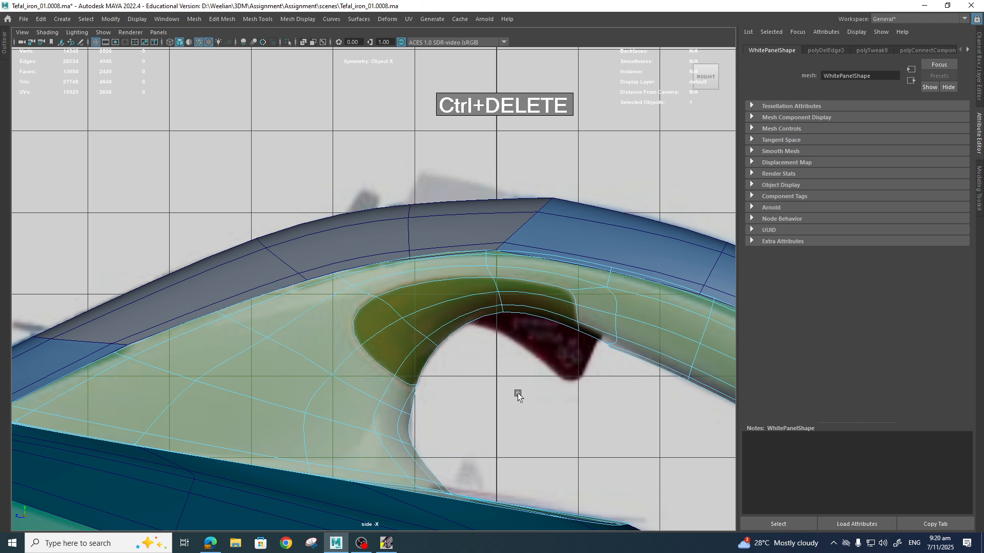
scroll(517, 393, down, 3)
scroll(427, 377, up, 2)
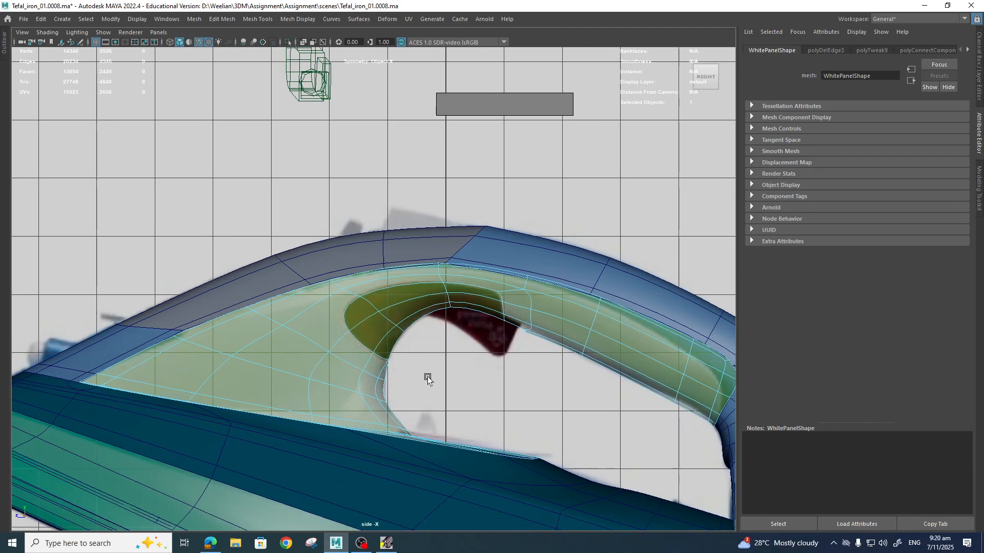
Turn off the panel's smooth preview and move the two inner vertices in front of the trigger slightly up and forward.
key(1)
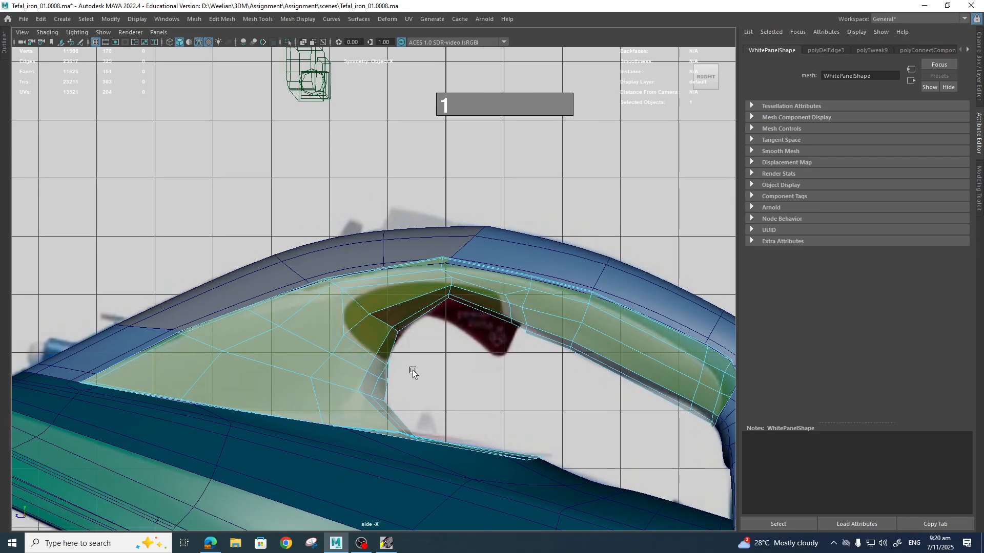
scroll(413, 370, up, 2)
right_drag(354, 261, 309, 262)
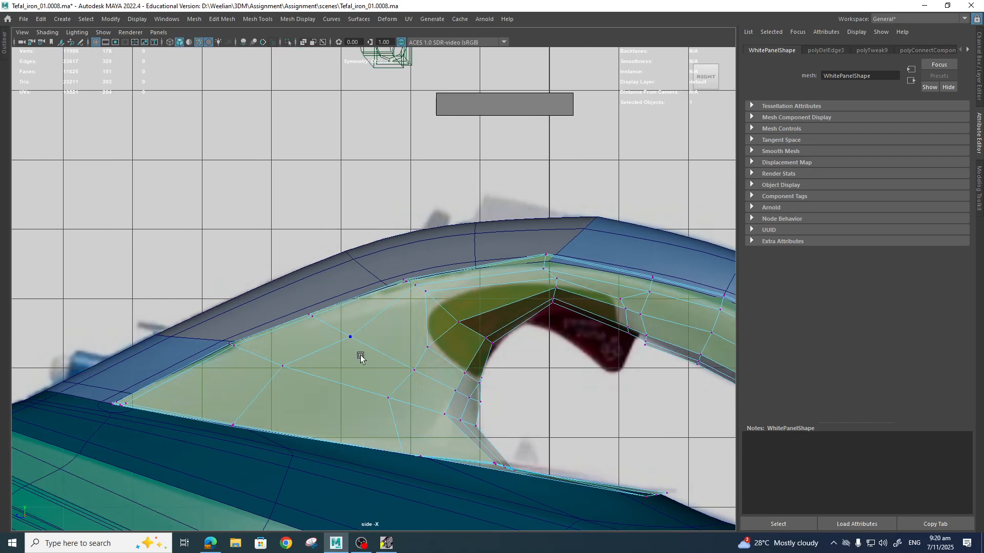
drag(358, 354, 338, 332)
drag(420, 383, 398, 363)
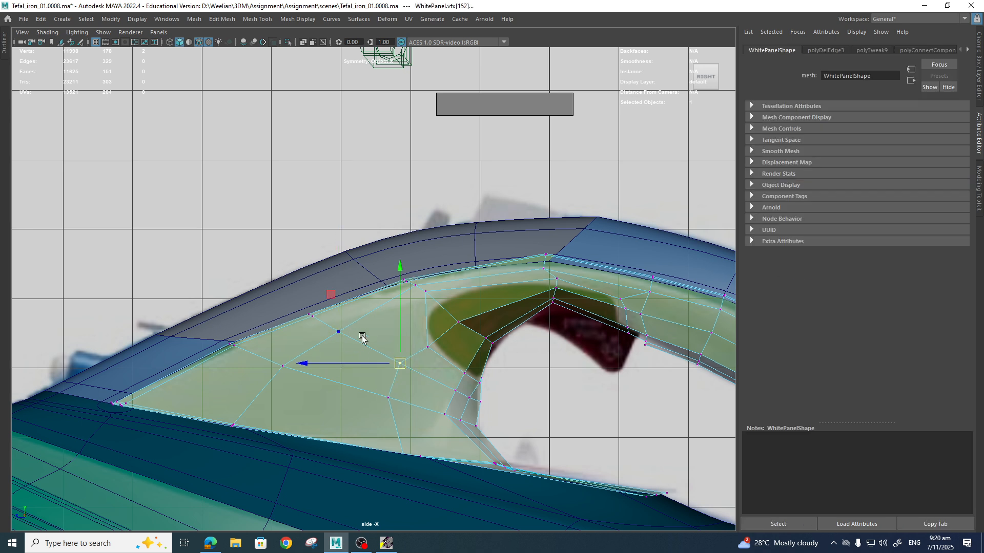
scroll(503, 366, up, 2)
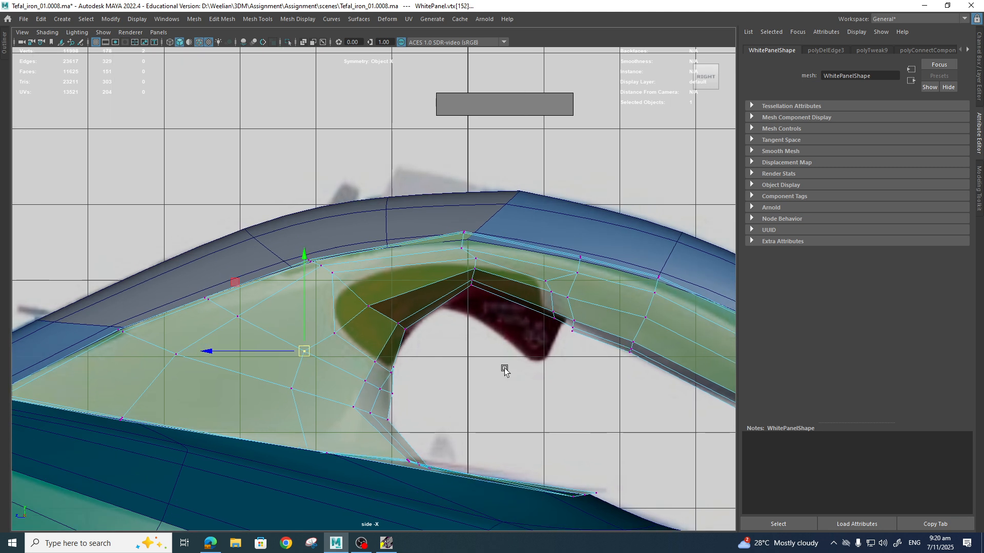
Move the panel vertex above the trigger slightly backward and restore the smooth preview to check the fit against the shell.
click(442, 308)
drag(443, 306, 454, 304)
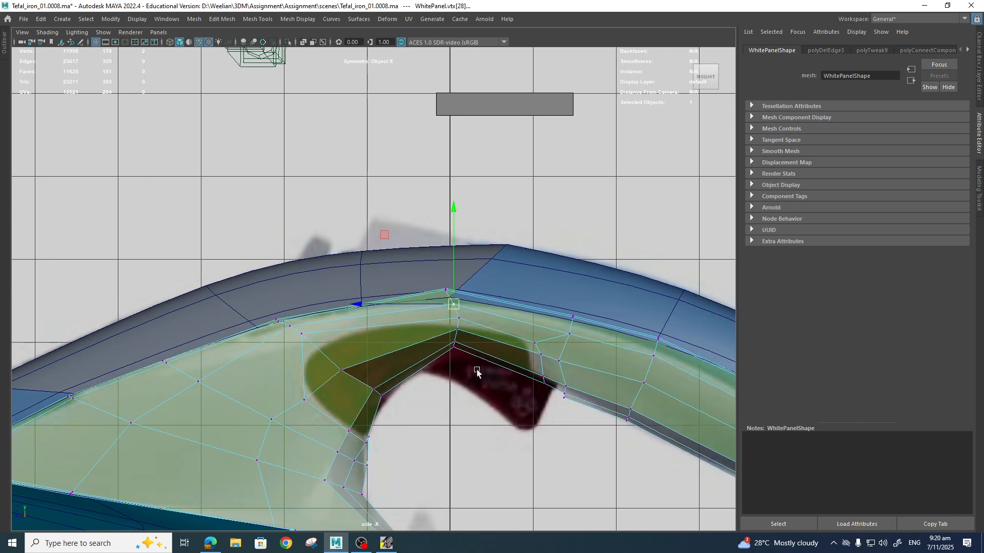
key(3)
scroll(423, 360, down, 5)
scroll(435, 324, up, 5)
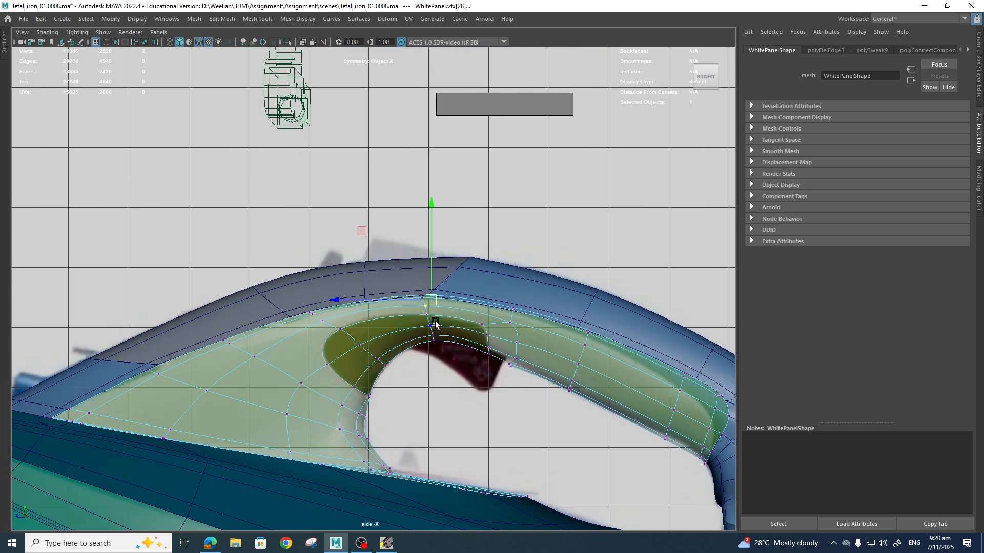
click(490, 386)
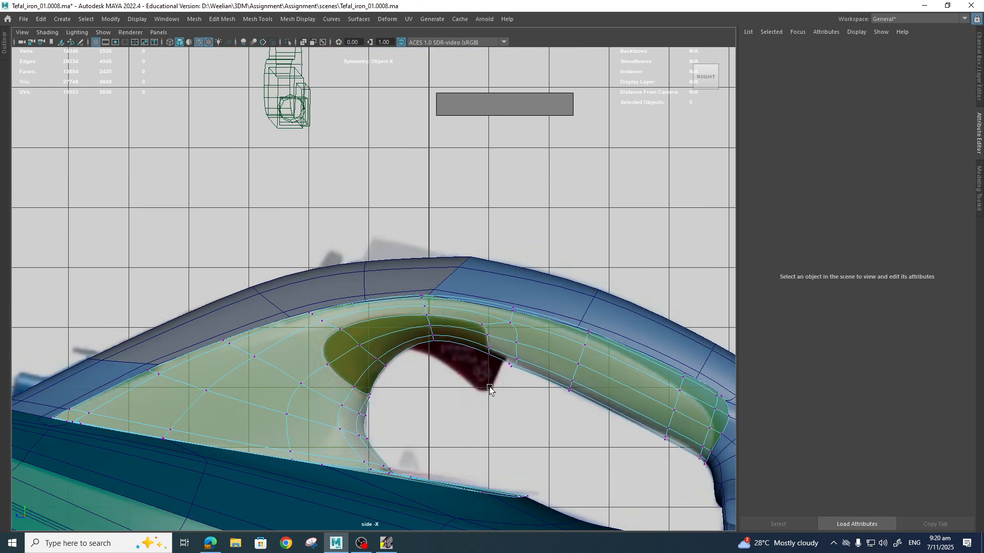
scroll(473, 395, down, 3)
scroll(461, 353, up, 5)
scroll(504, 408, down, 4)
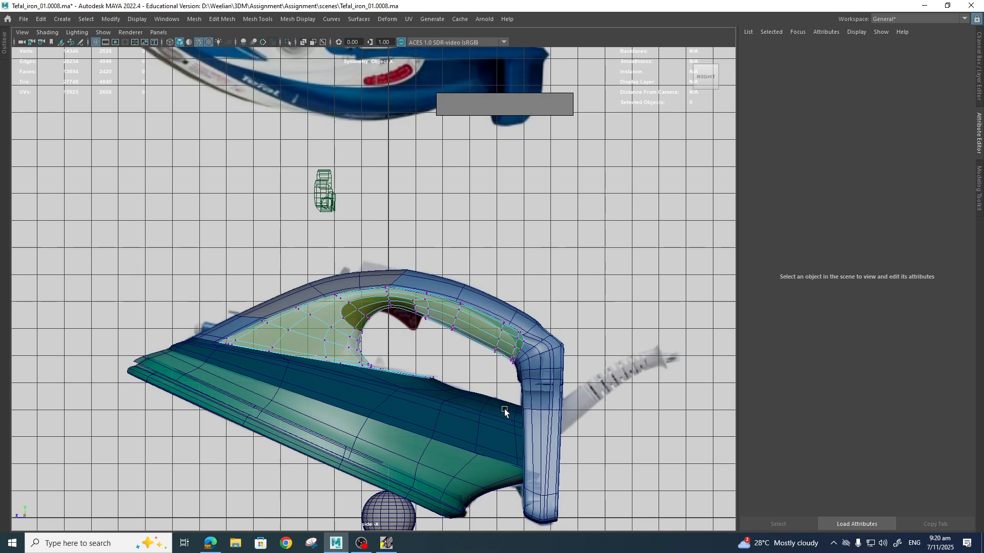
Return to object selection and delete the sphere beneath the iron.
right_drag(433, 298, 439, 320)
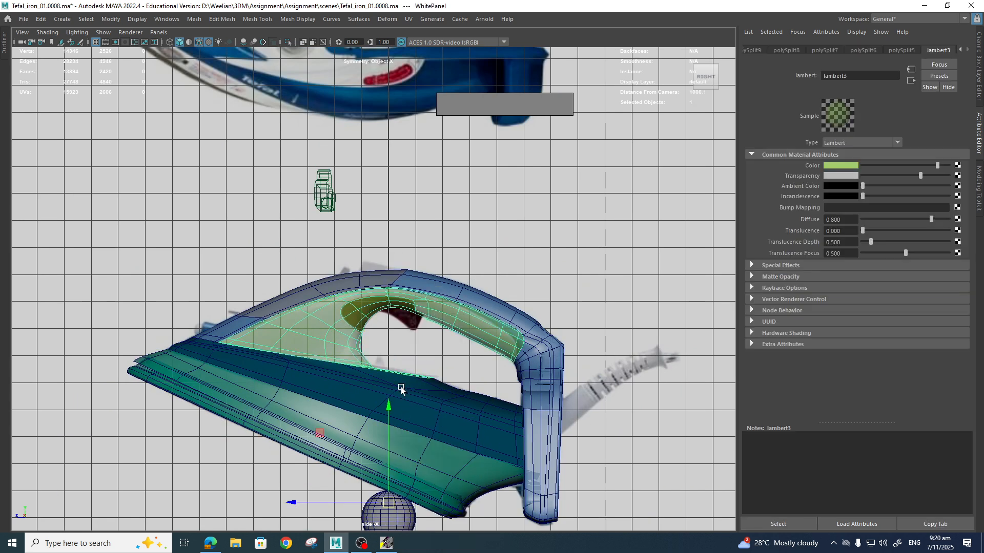
scroll(404, 405, down, 2)
click(391, 474)
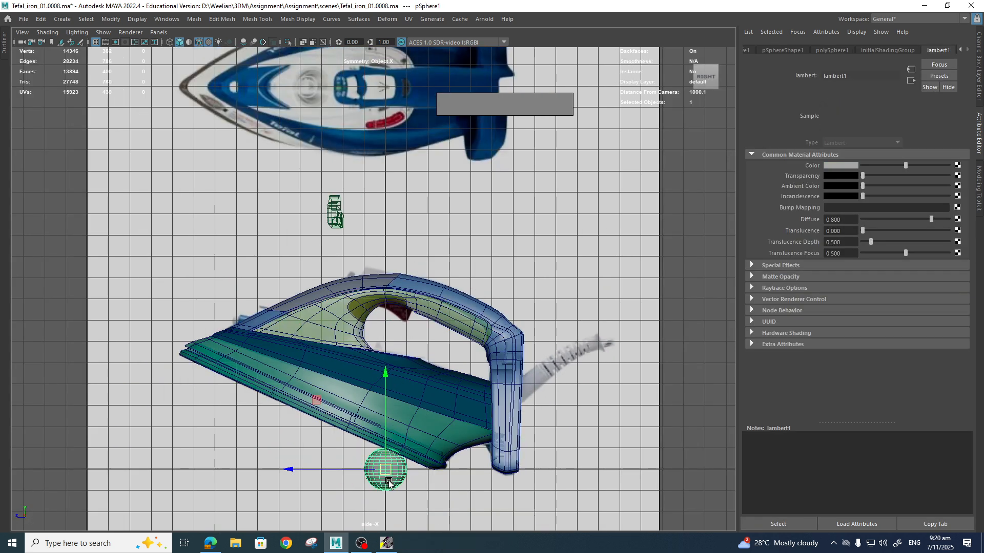
key(Delete)
Duplicate the green handle panel and place the copy up and behind the iron.
click(446, 333)
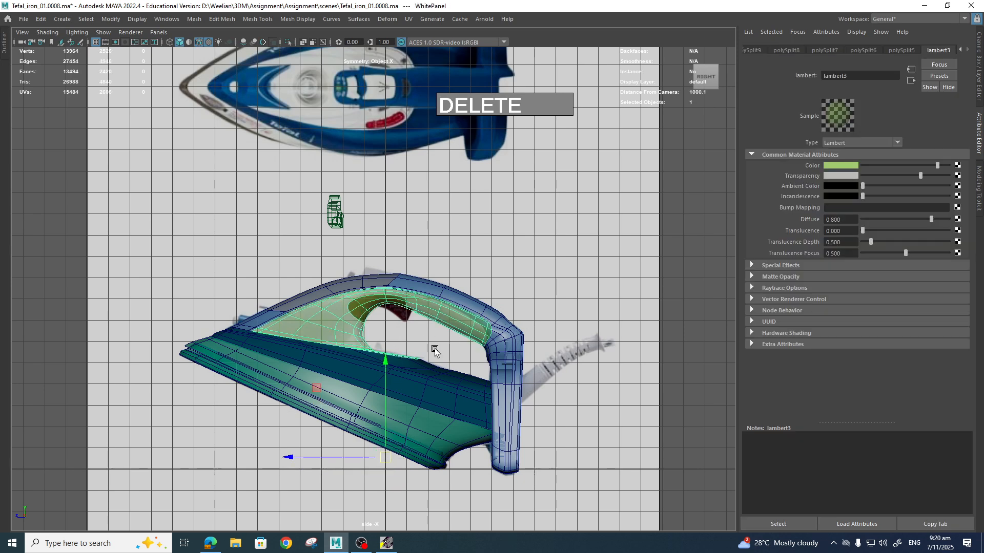
shift+drag(398, 467, 694, 354)
key(space)
drag(528, 361, 480, 374)
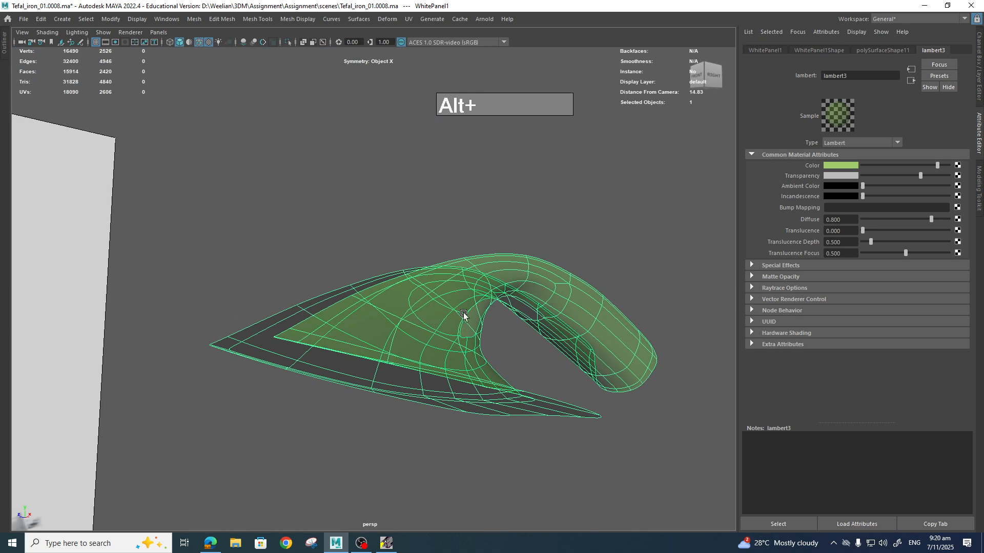
Apply Smooth to the duplicated panel with 1 division.
shift+right_click(455, 271)
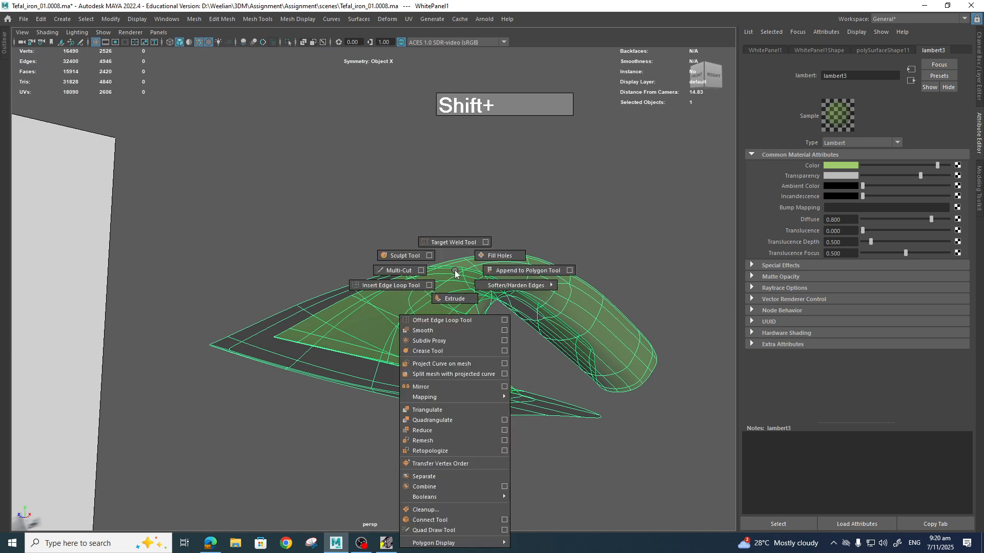
click(422, 331)
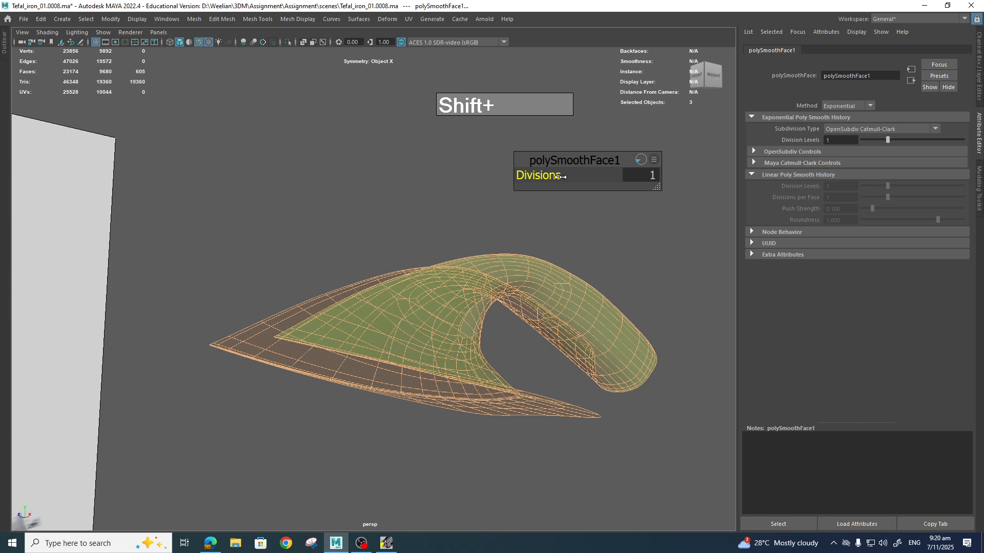
click(621, 240)
Examine the smoothed panel copy's topology from several angles and compare it with the original panel on the iron.
alt+drag(594, 303, 530, 339)
scroll(522, 315, up, 3)
scroll(547, 300, down, 3)
scroll(525, 347, down, 3)
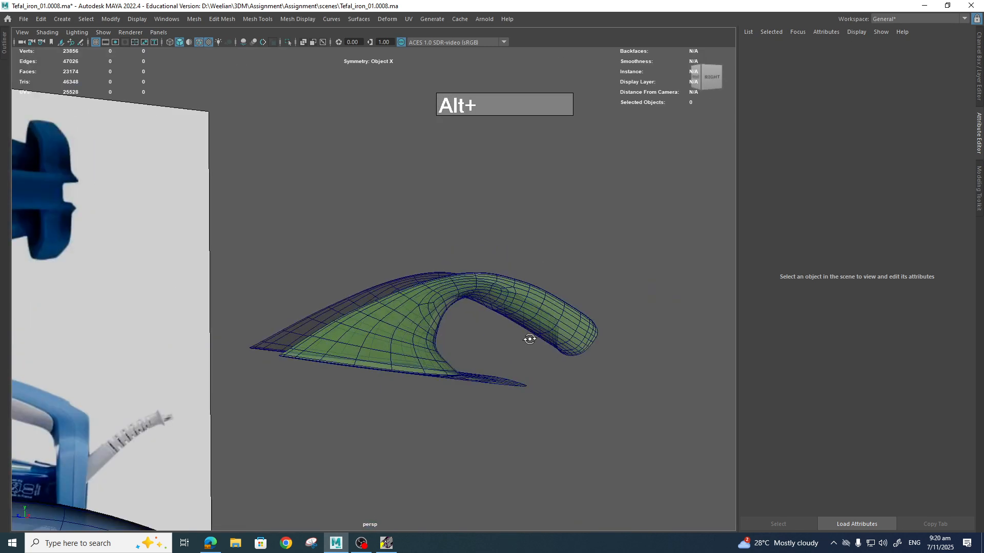
scroll(461, 325, up, 3)
alt+drag(461, 324, 420, 349)
scroll(486, 307, down, 3)
alt+middle_drag(420, 350, 570, 335)
scroll(569, 334, down, 3)
alt+middle_drag(205, 451, 455, 373)
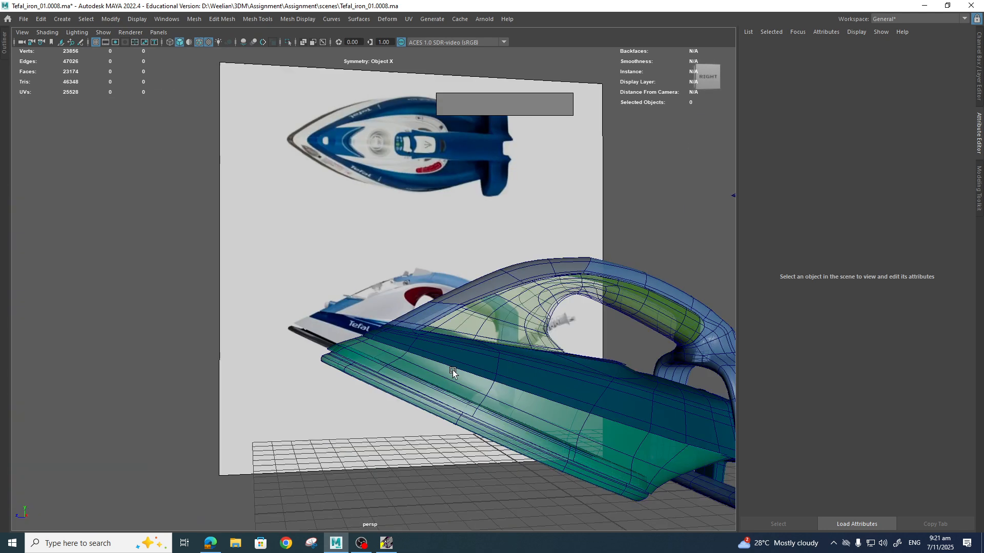
scroll(600, 321, up, 3)
alt+middle_drag(600, 321, 364, 301)
scroll(364, 301, up, 2)
alt+drag(365, 300, 422, 314)
Select all of the original panel's faces inside the trigger outline, including the thin strip along the handle opening.
key(space)
scroll(403, 321, up, 4)
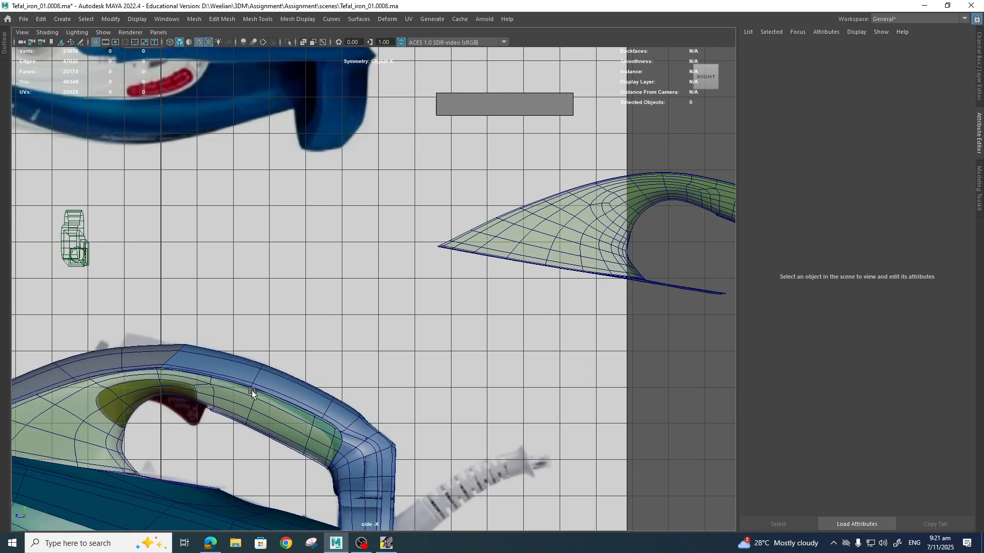
alt+middle_drag(236, 400, 268, 308)
scroll(479, 332, up, 7)
scroll(355, 320, up, 2)
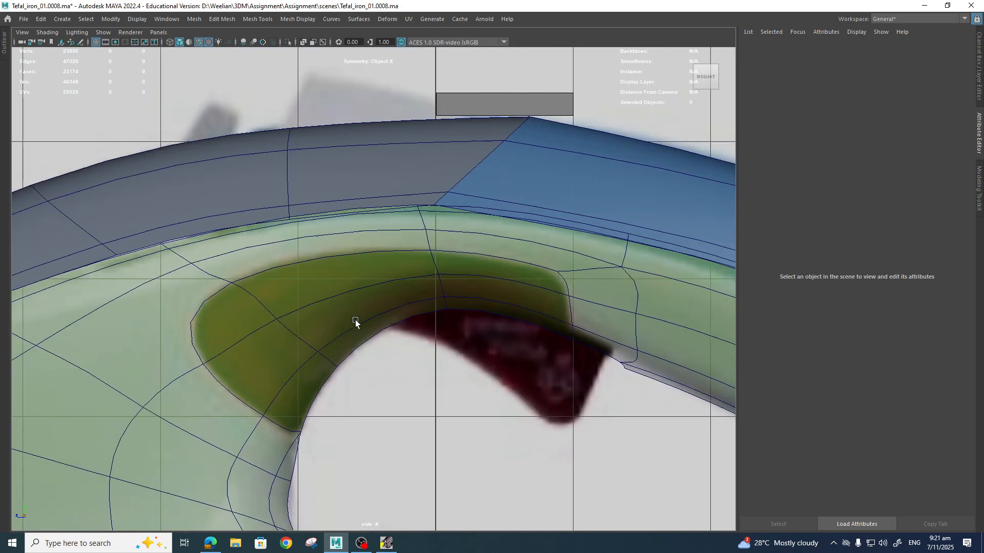
right_drag(284, 313, 285, 338)
click(305, 408)
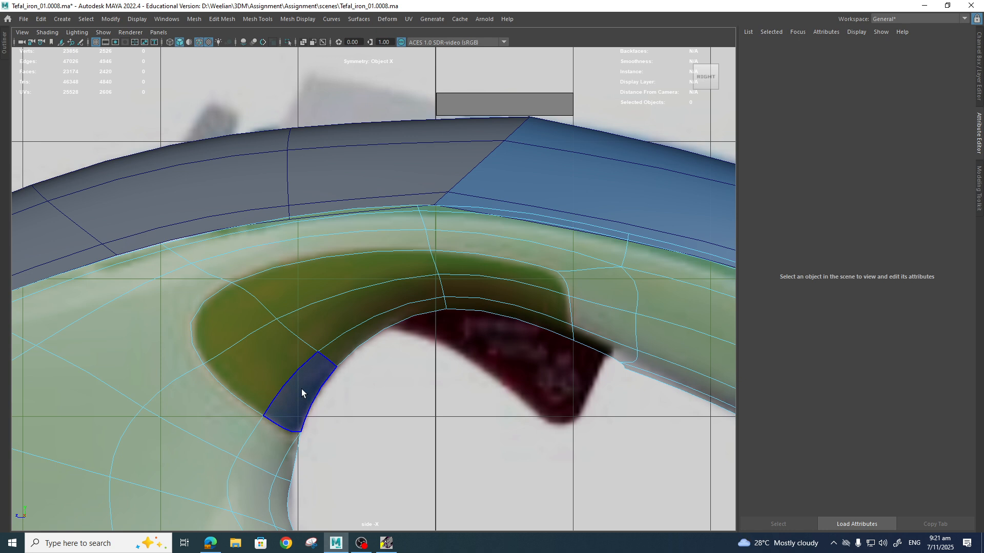
click(301, 389)
shift+click(259, 346)
shift+click(232, 319)
shift+click(319, 290)
shift+click(331, 325)
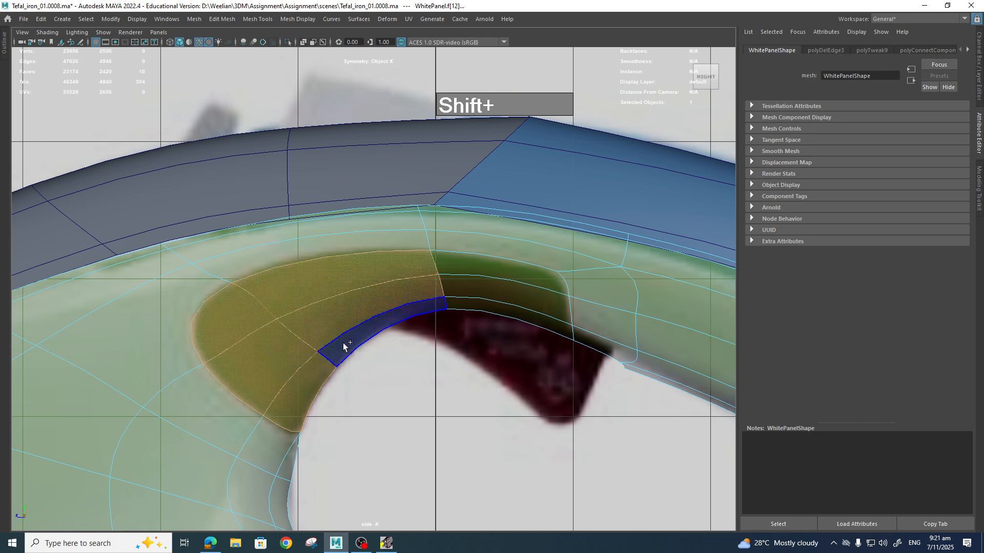
shift+click(343, 343)
shift+click(497, 309)
shift+click(502, 296)
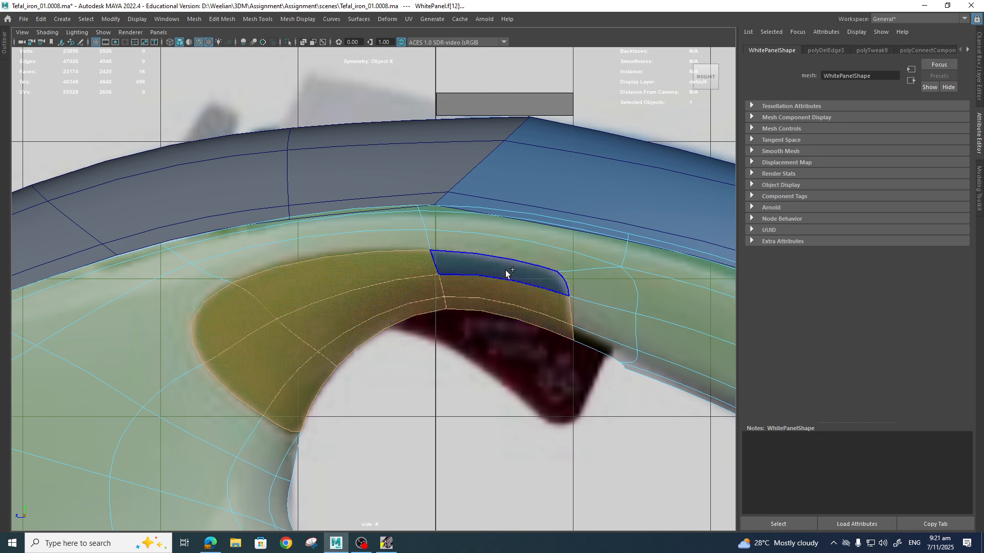
shift+click(505, 270)
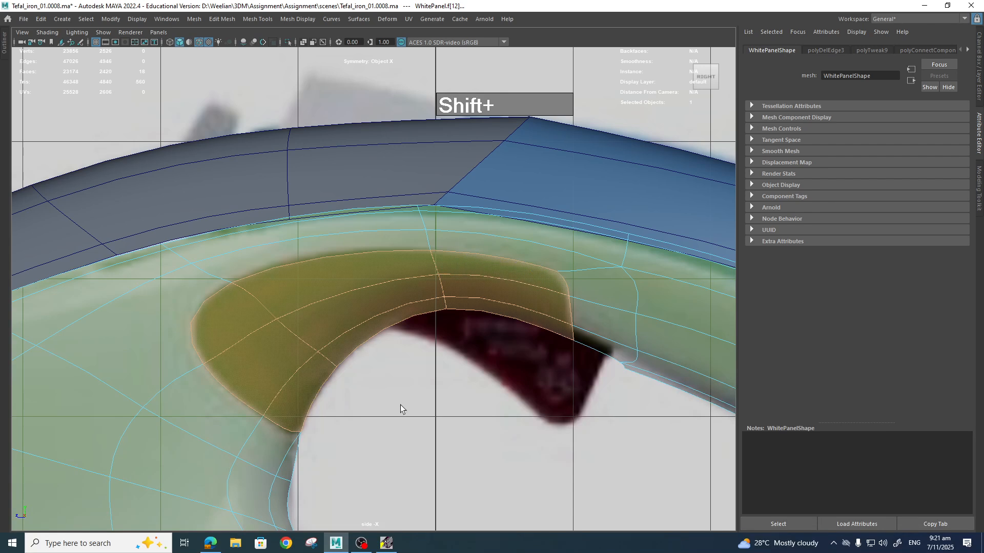
Assign a new Lambert material to the selected trigger faces and set its color to dark red.
scroll(401, 417, down, 5)
scroll(405, 392, up, 6)
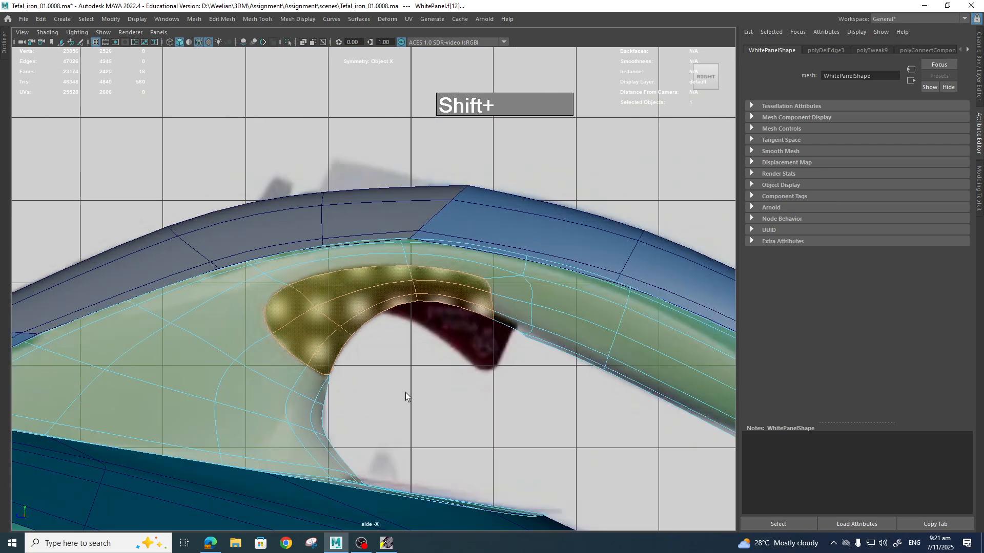
scroll(405, 396, up, 2)
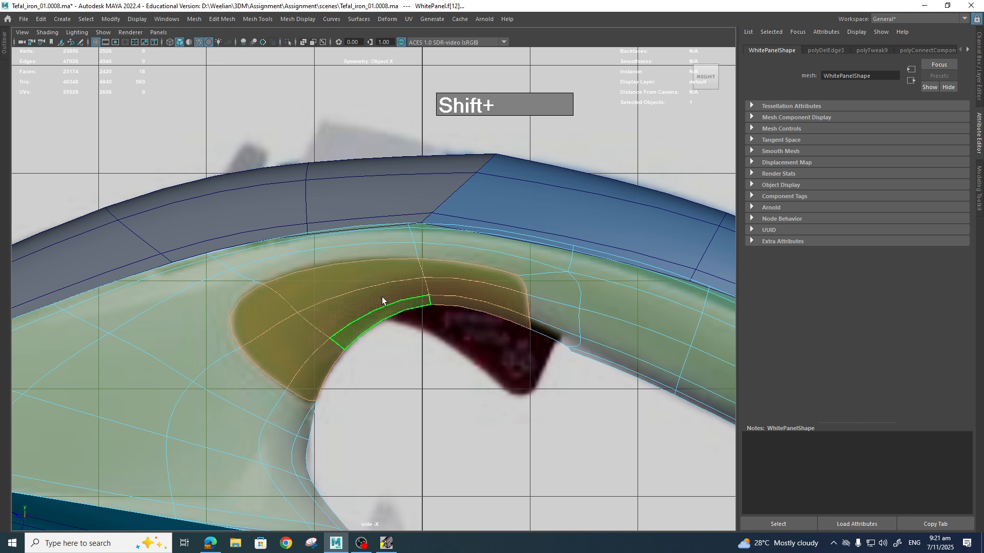
right_drag(349, 260, 427, 457)
click(847, 165)
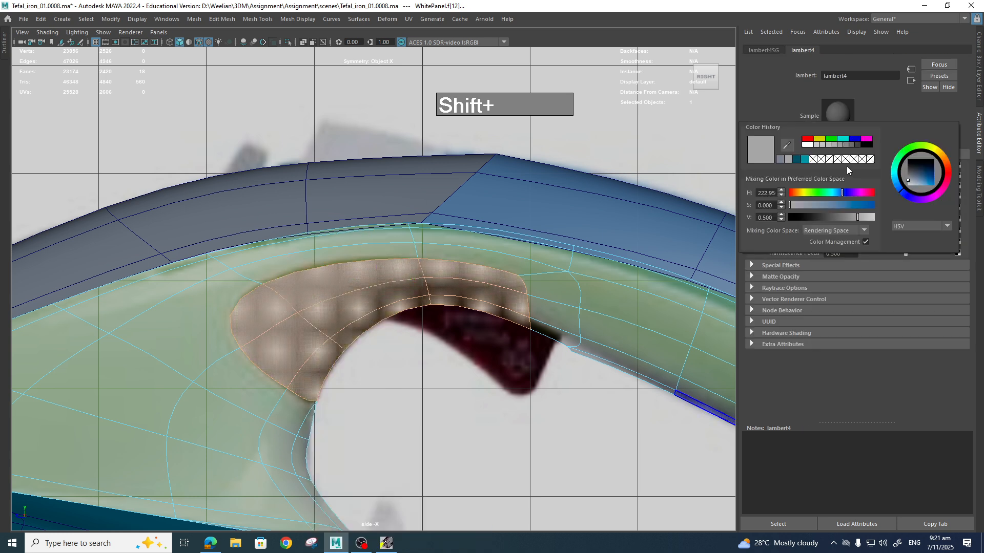
click(808, 139)
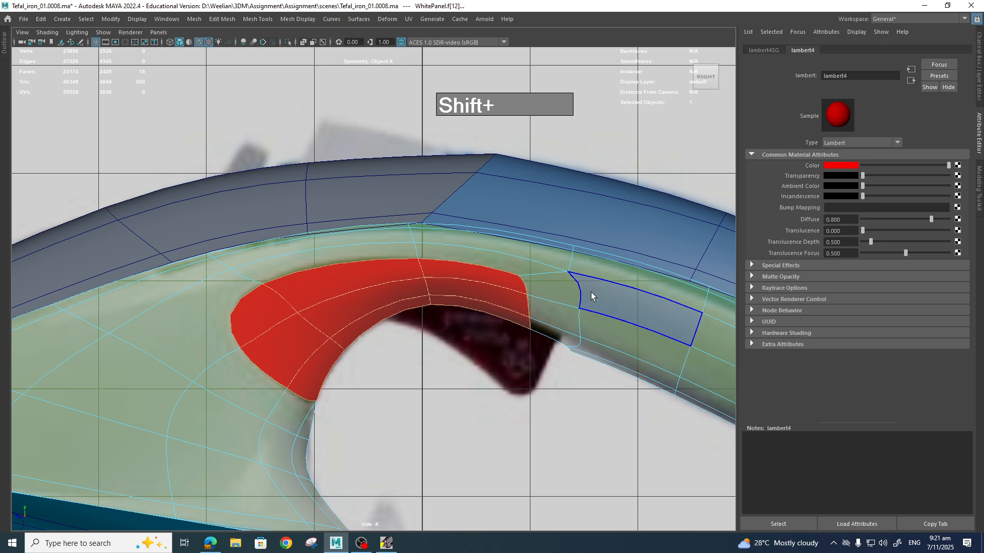
click(841, 164)
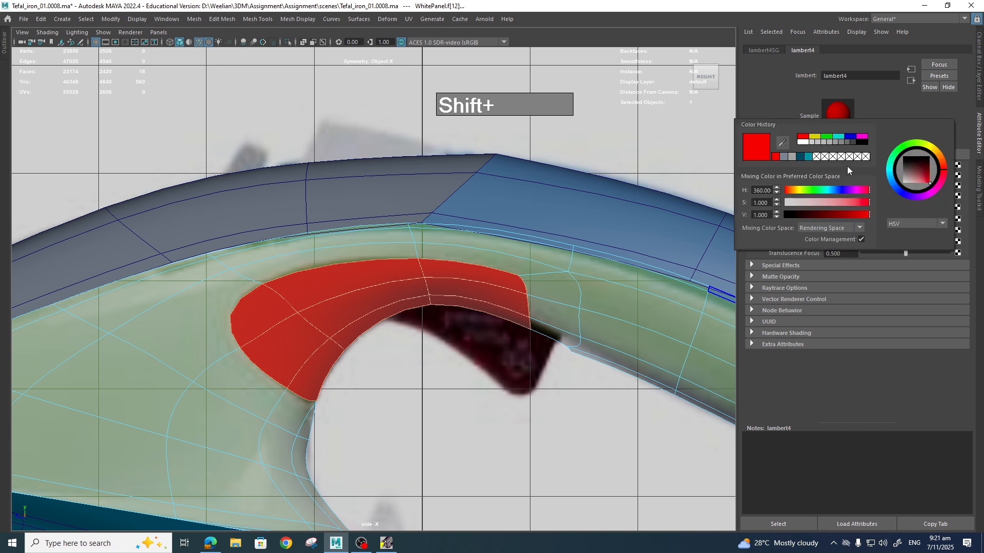
drag(928, 180, 925, 174)
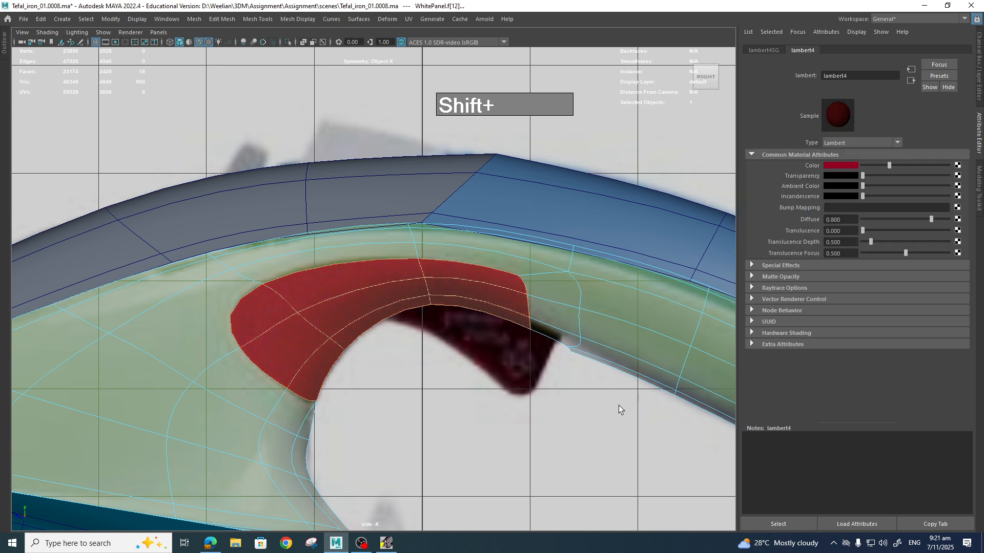
Examine the coloured trigger area on the whole iron in perspective against the reference images.
click(570, 416)
scroll(584, 404, down, 5)
key(space)
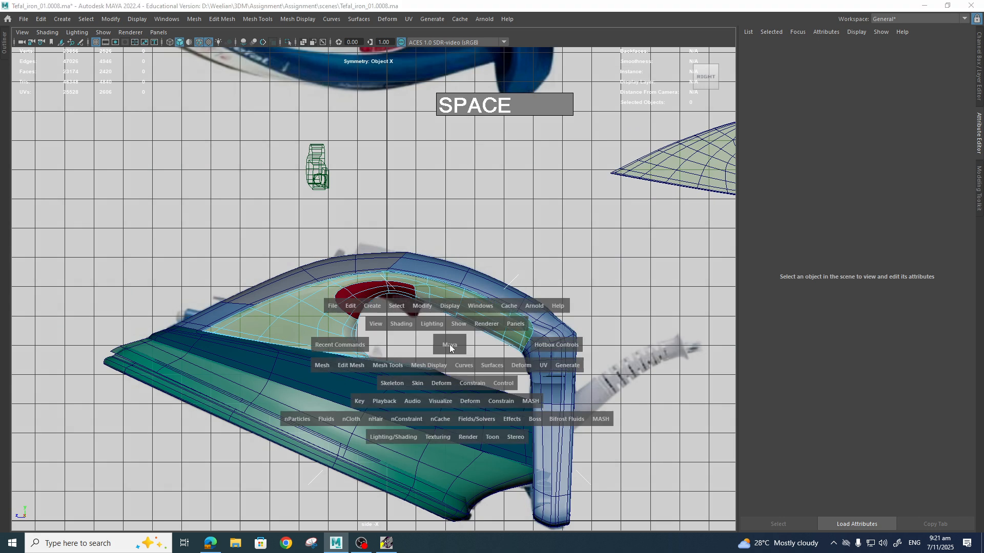
key(space)
scroll(447, 362, down, 6)
alt+drag(447, 361, 524, 382)
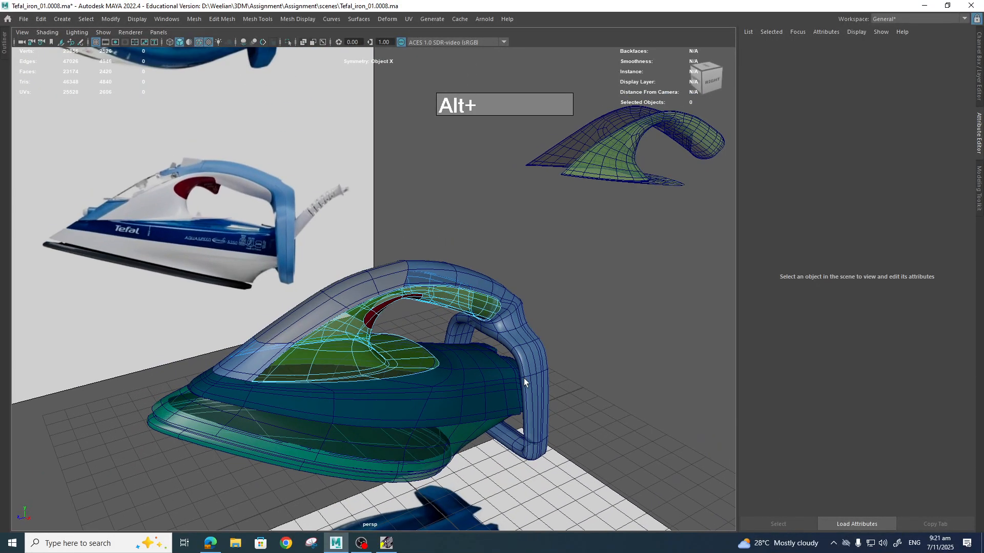
alt+middle_drag(520, 376, 558, 310)
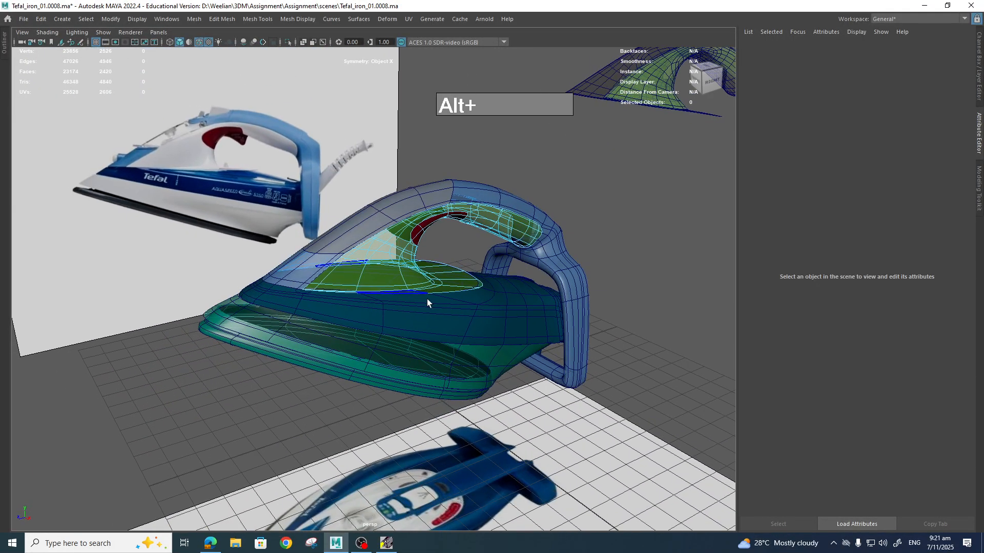
alt+right_drag(428, 301, 559, 309)
mouse_move(559, 313)
alt+mouse_down()
mouse_move(524, 314)
mouse_move(562, 310)
alt+mouse_up()
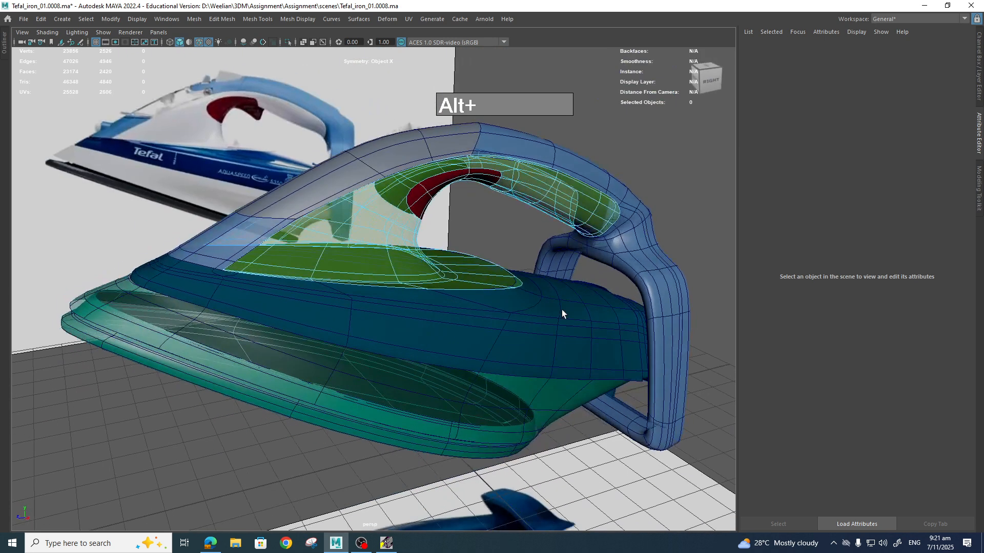
Switch to File Explorer, browse to the 3DM Assignment project's sourceimages folder on drive D, and open IronReference.bee in BeeRef.
alt+middle_drag(562, 311, 576, 329)
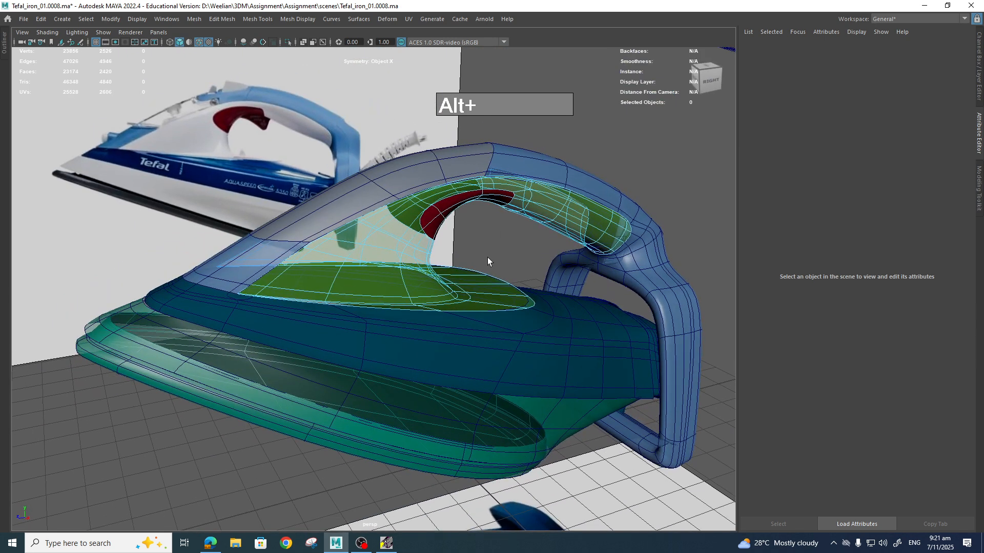
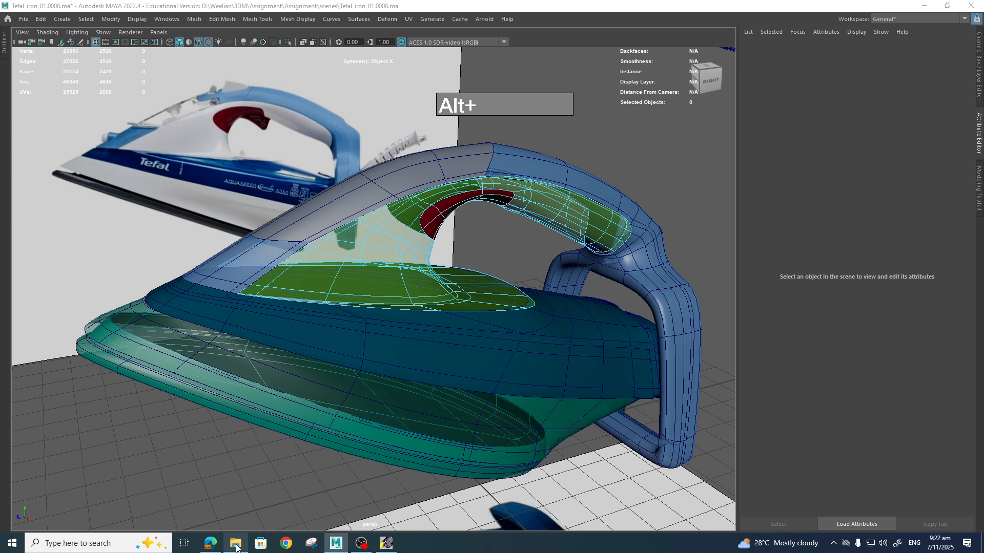
click(236, 547)
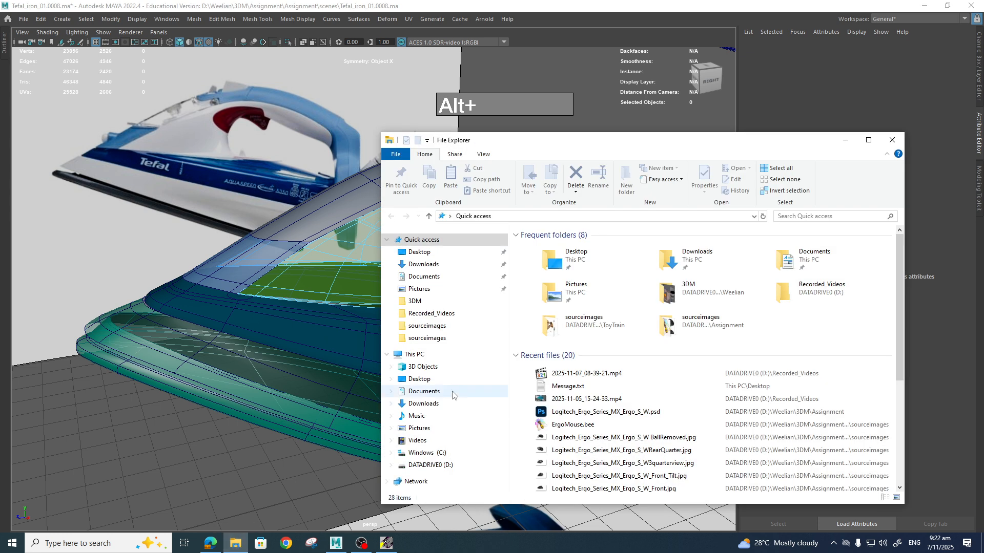
click(413, 471)
click(557, 464)
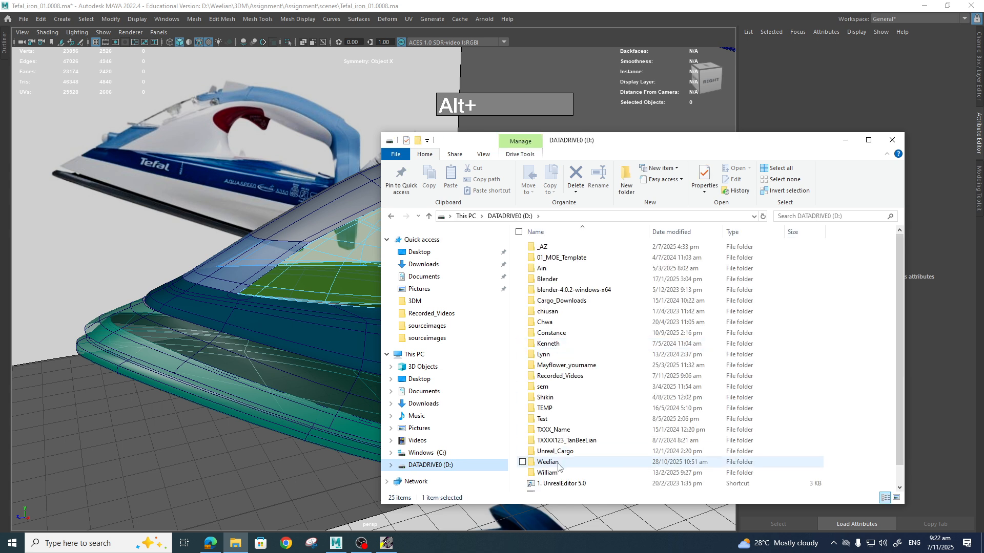
double_click(558, 463)
click(548, 258)
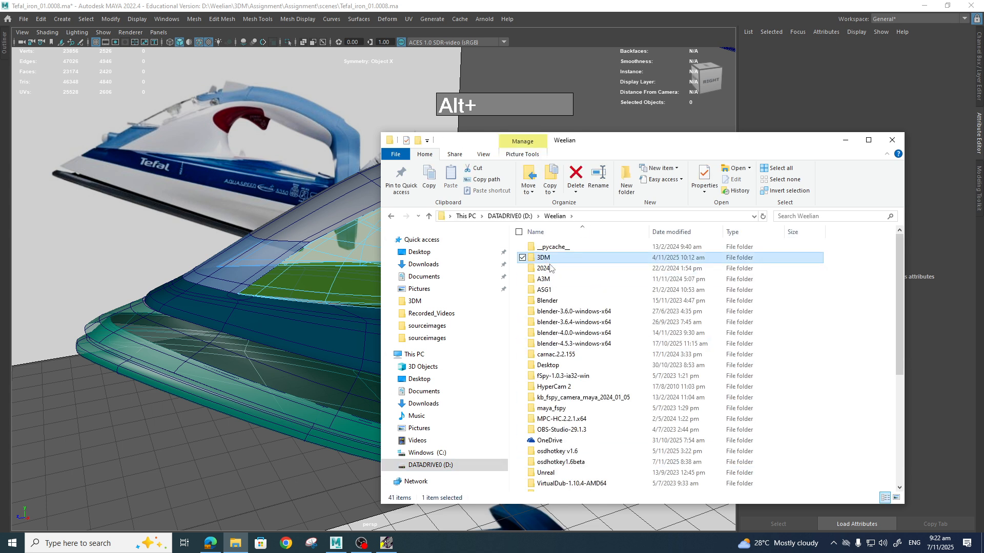
double_click(548, 258)
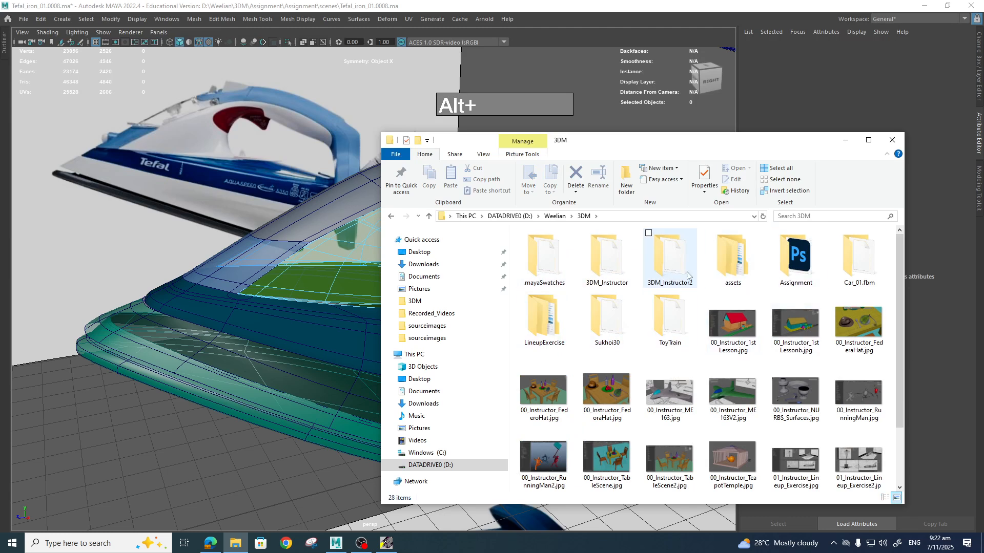
double_click(796, 259)
double_click(543, 245)
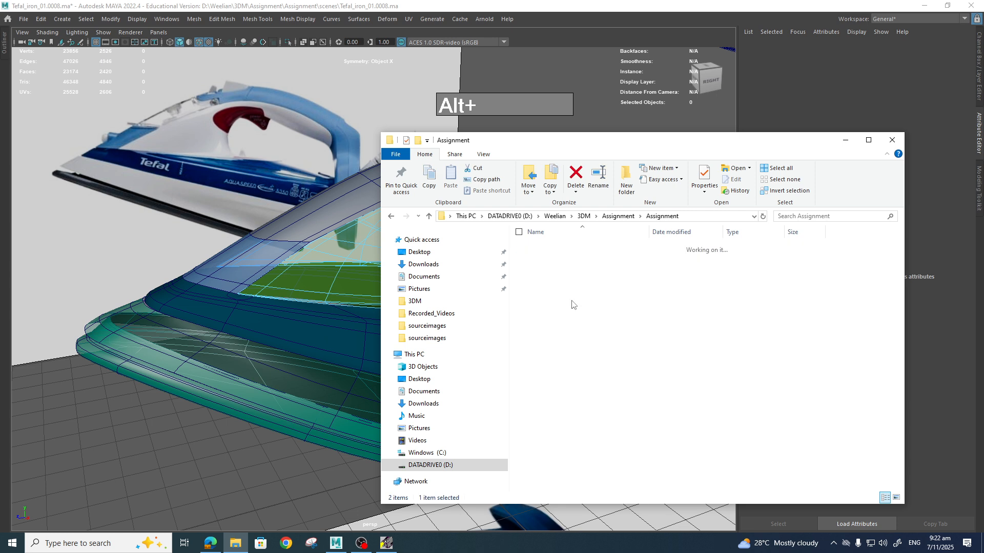
double_click(523, 379)
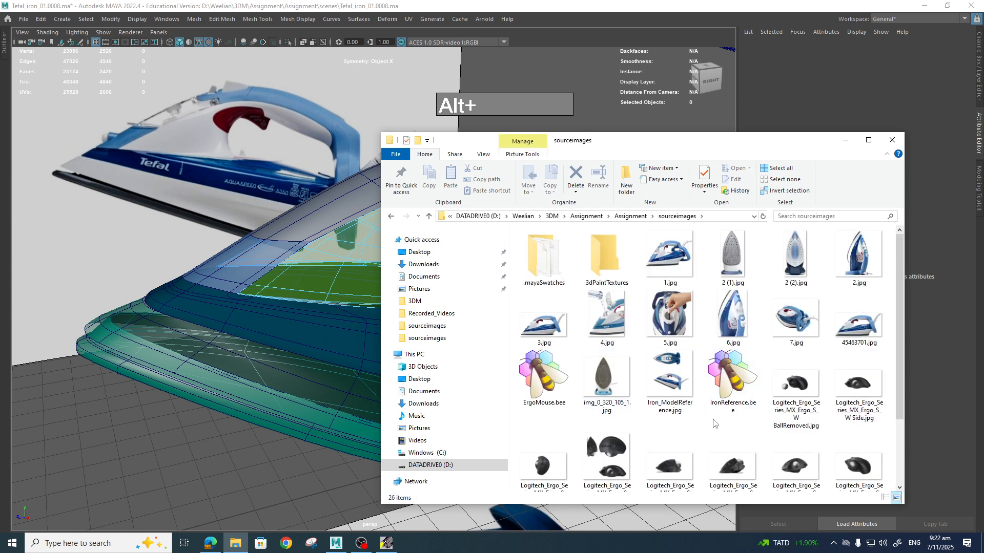
click(732, 405)
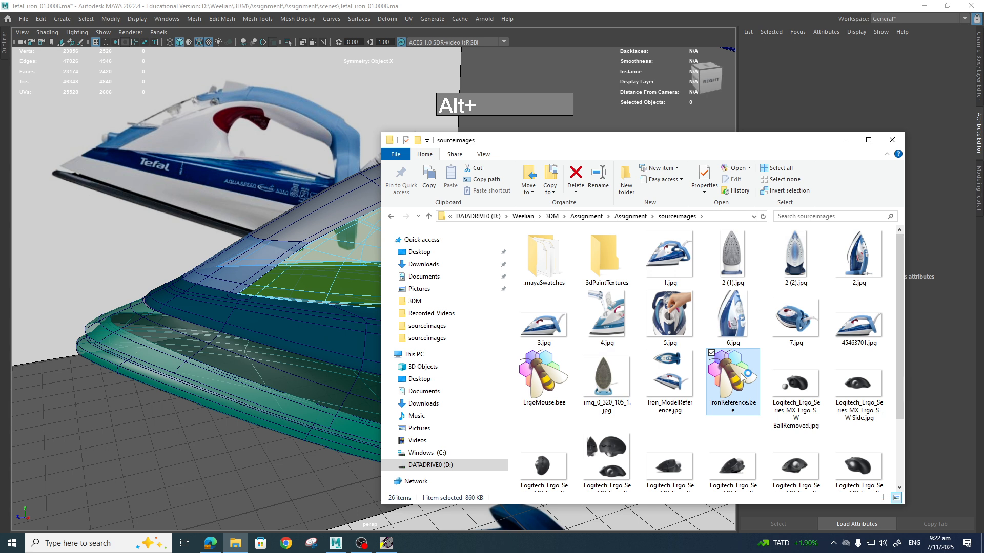
Examine the soleplate photo on the reference board up close, including its steam holes and grooves.
scroll(435, 275, up, 4)
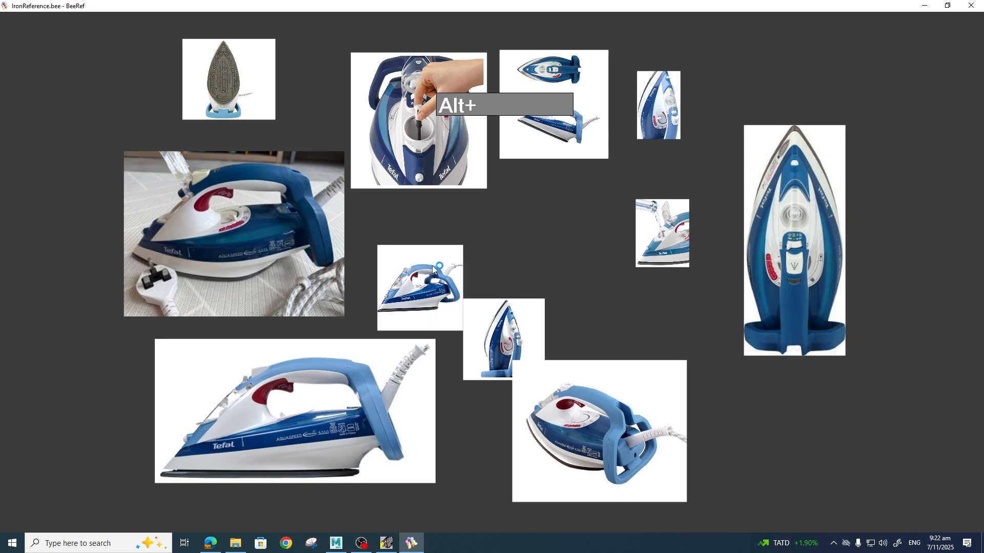
middle_drag(386, 208, 613, 454)
scroll(329, 239, up, 17)
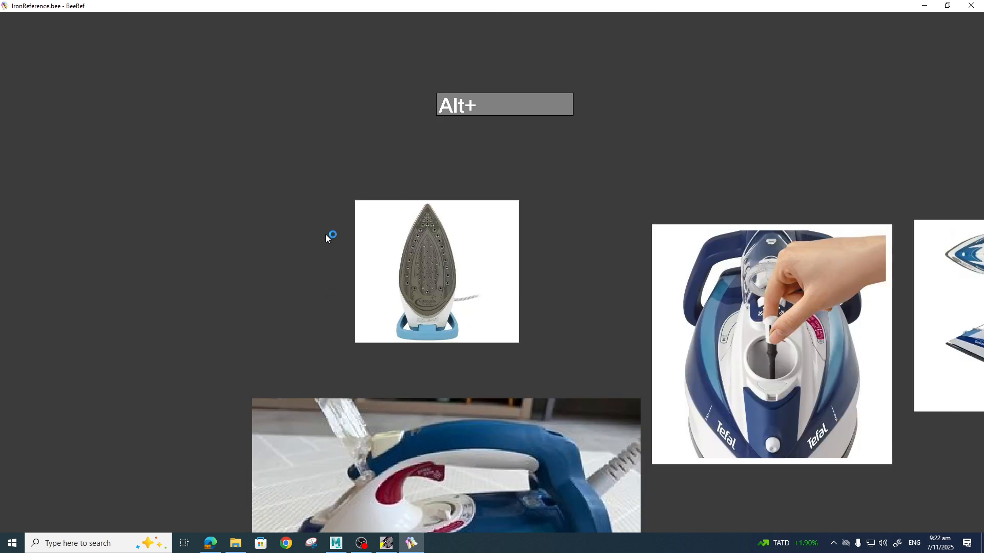
middle_drag(509, 280, 506, 336)
scroll(493, 229, down, 3)
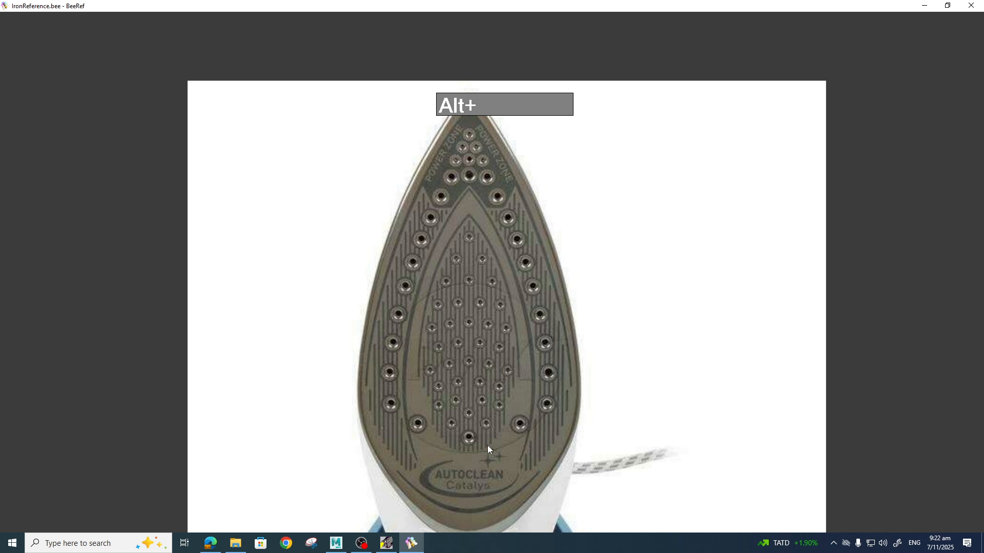
scroll(519, 371, down, 11)
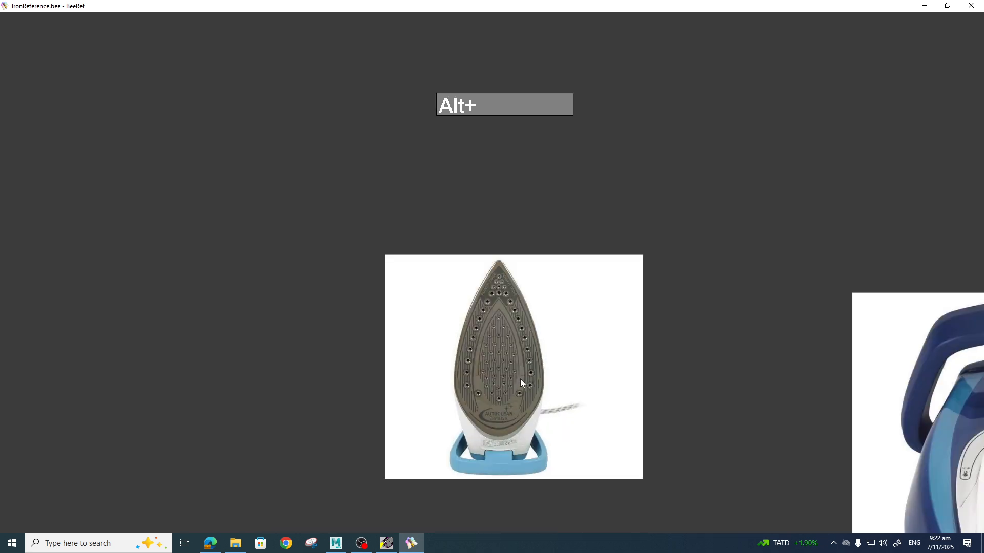
Examine the water filler close-up and the combined top and side reference images, comparing the white body panel's shape.
middle_drag(579, 379, 315, 258)
middle_drag(523, 348, 429, 349)
scroll(492, 377, up, 2)
middle_drag(493, 377, 404, 409)
scroll(383, 349, up, 6)
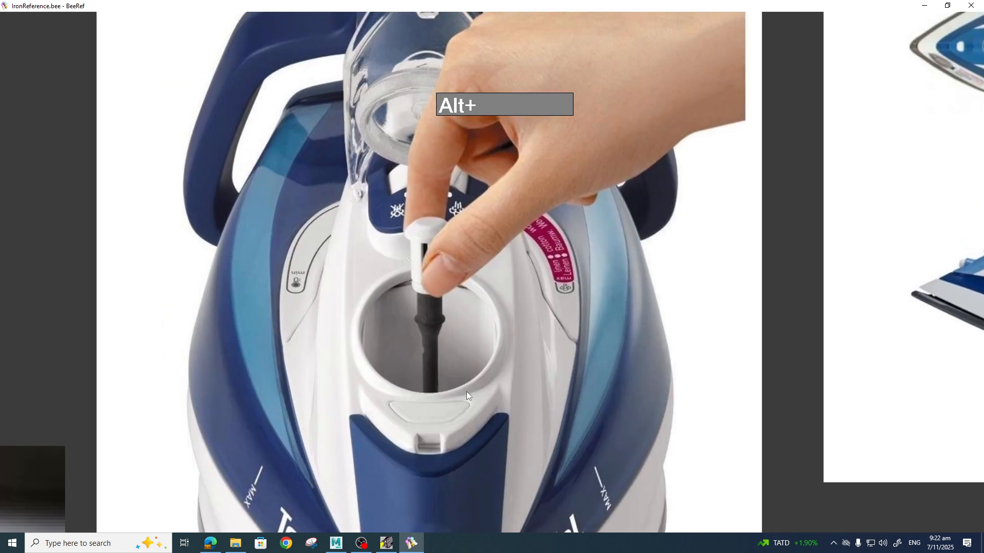
middle_drag(466, 391, 526, 393)
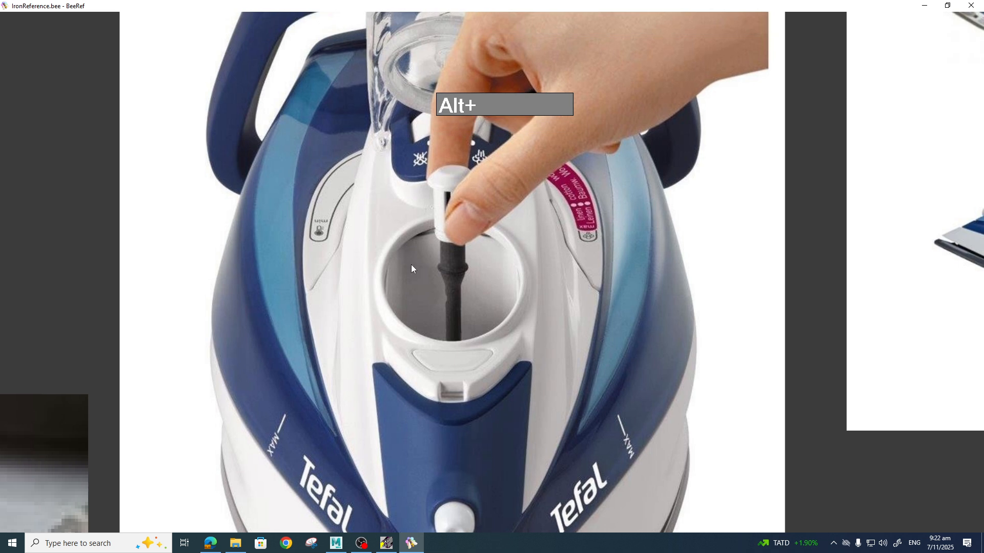
scroll(462, 358, down, 2)
scroll(492, 401, down, 2)
middle_drag(480, 399, 389, 328)
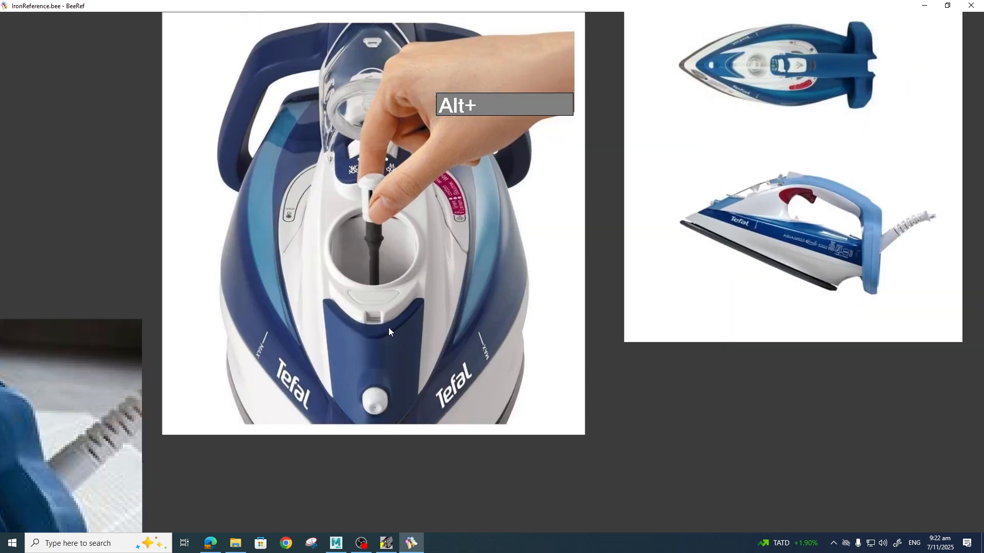
scroll(554, 315, down, 1)
middle_drag(631, 332, 421, 407)
scroll(542, 310, up, 2)
scroll(543, 311, up, 2)
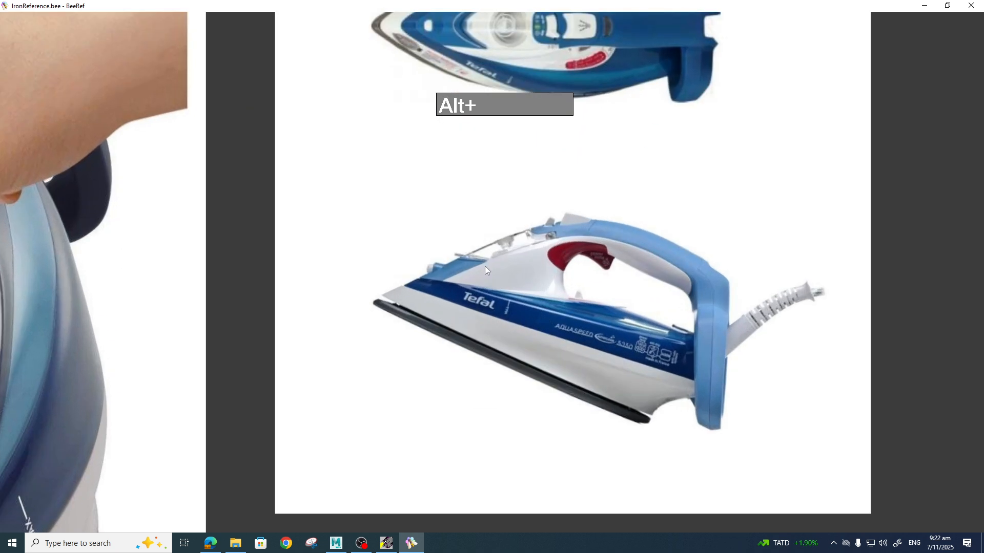
scroll(530, 280, down, 5)
middle_drag(281, 316, 522, 272)
middle_drag(316, 286, 335, 276)
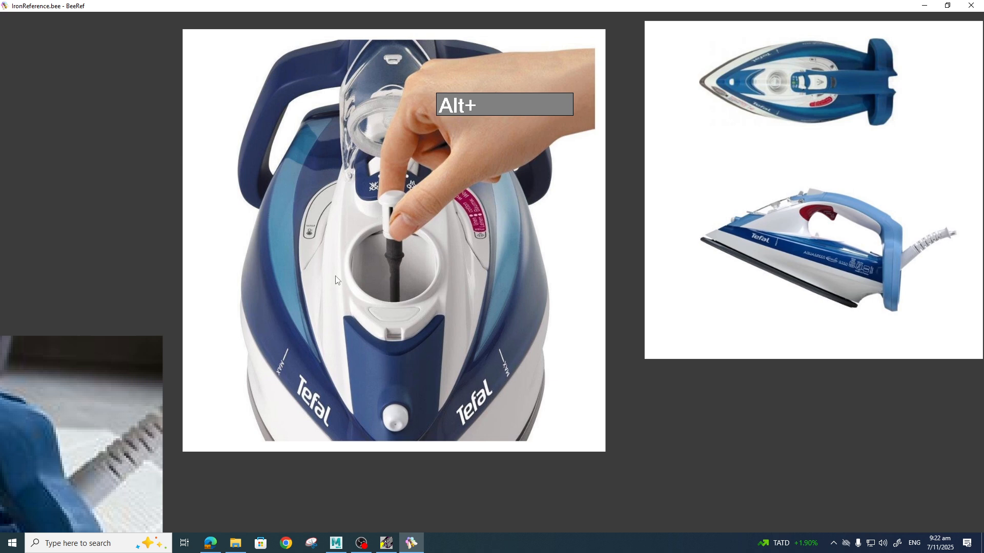
Examine the trigger, temperature dial and white panel in the tabletop photo, three-quarter view and upright iron image.
scroll(402, 292, down, 3)
middle_drag(403, 299, 500, 172)
middle_drag(316, 299, 517, 137)
mouse_move(380, 313)
middle_down()
mouse_move(462, 343)
mouse_move(499, 369)
mouse_move(393, 367)
middle_up()
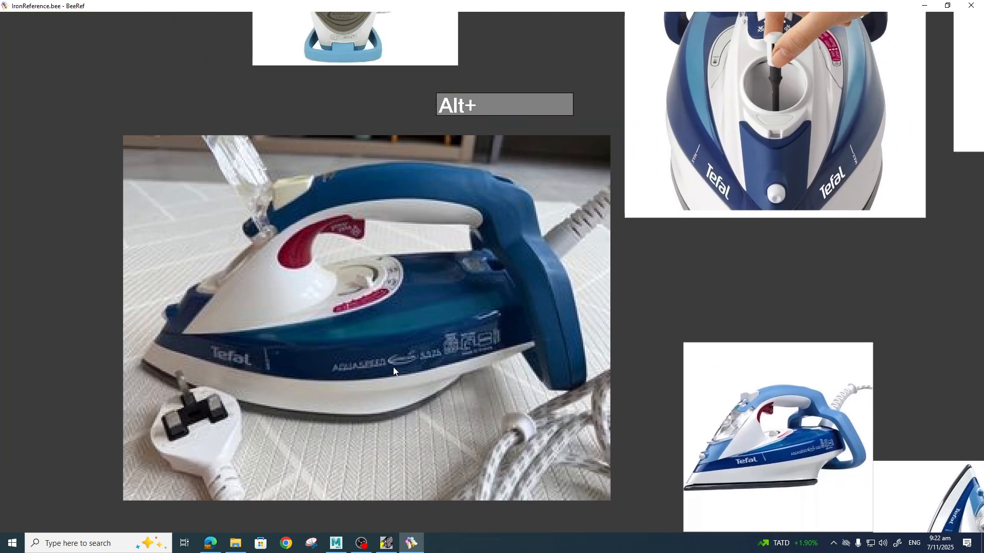
scroll(370, 343, up, 4)
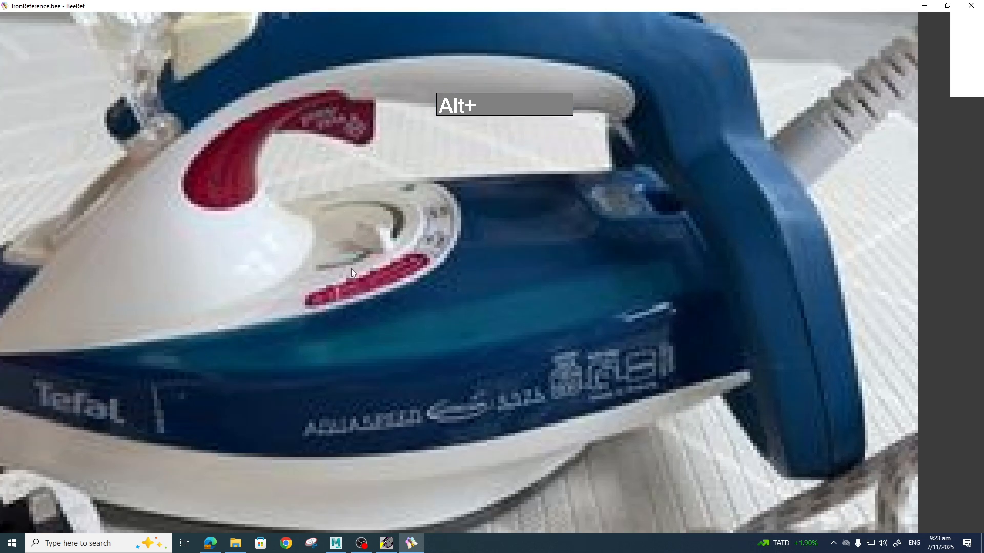
scroll(397, 264, down, 6)
middle_drag(413, 281, 311, 240)
scroll(464, 315, up, 5)
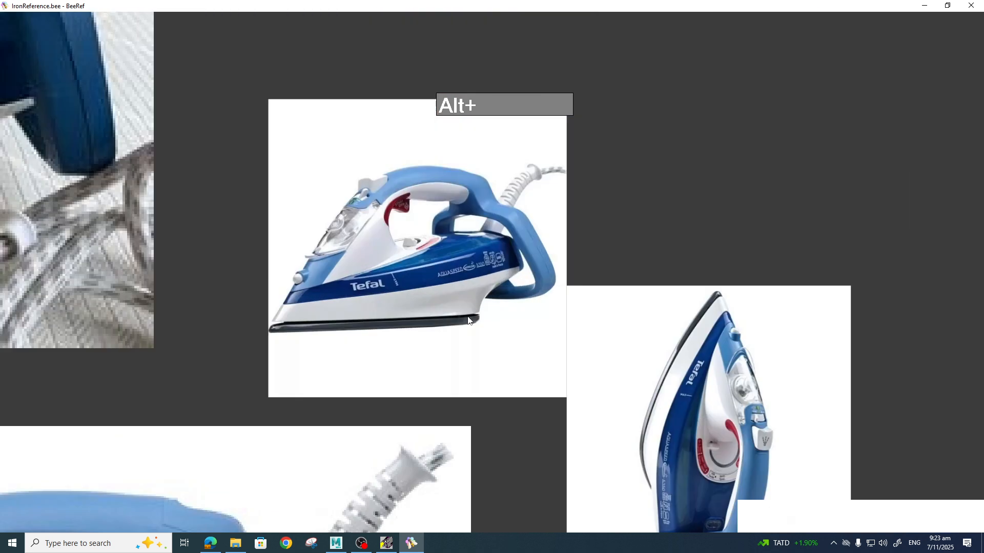
scroll(465, 316, up, 3)
middle_drag(510, 362, 369, 247)
middle_drag(518, 350, 398, 226)
scroll(533, 298, up, 3)
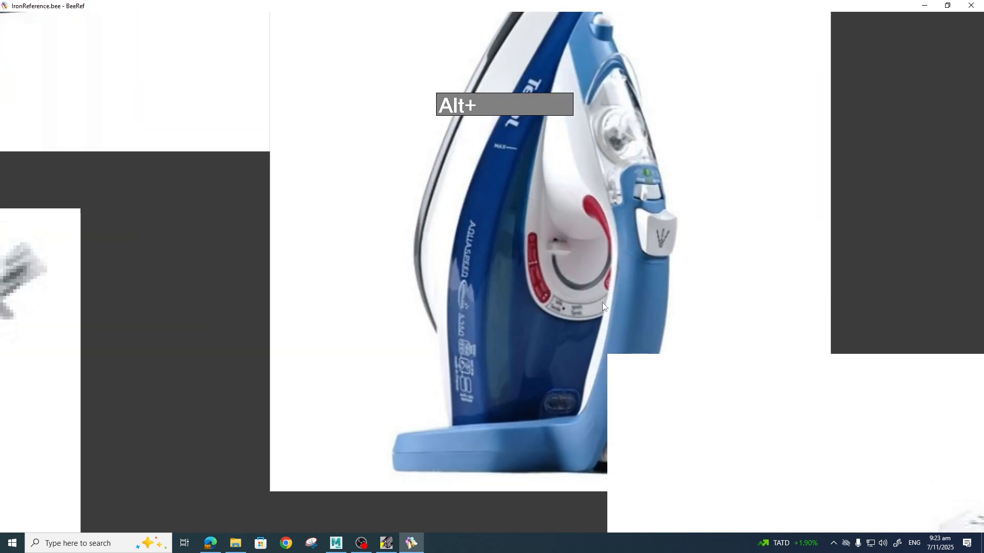
scroll(555, 269, up, 3)
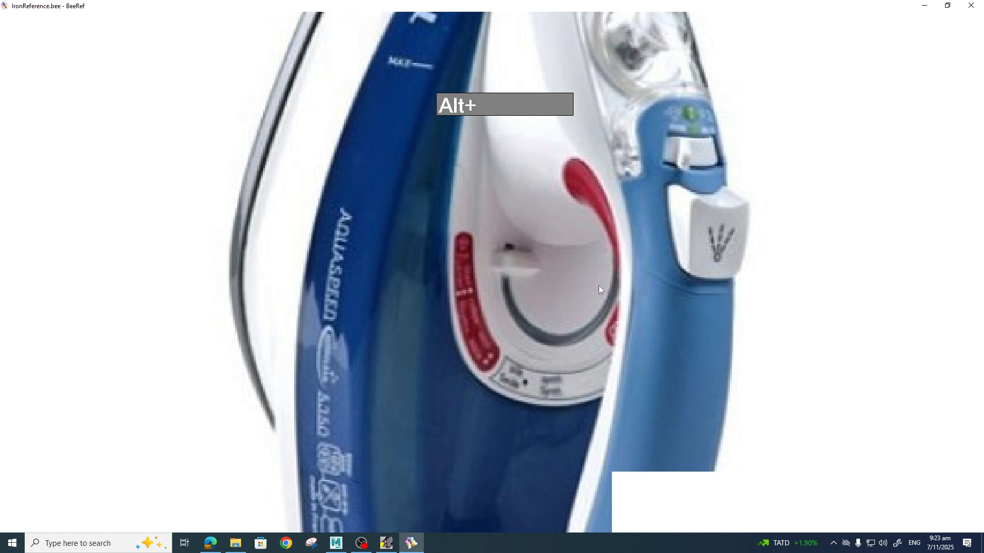
scroll(512, 327, down, 3)
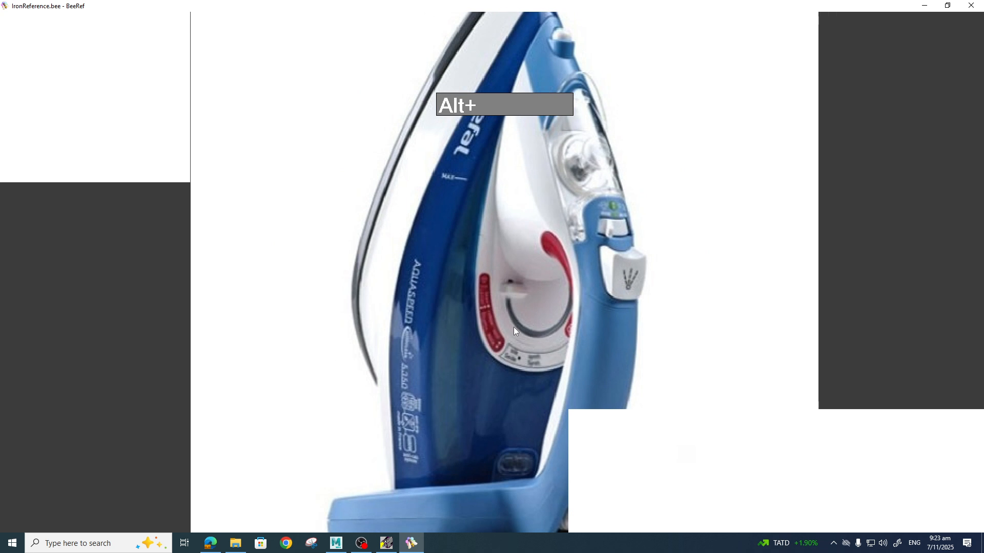
scroll(521, 327, down, 2)
scroll(533, 329, down, 2)
Examine the rear three-quarter reference image for the handle loop, cable entry and dial area.
middle_drag(539, 330, 341, 92)
scroll(514, 296, up, 4)
scroll(528, 300, down, 10)
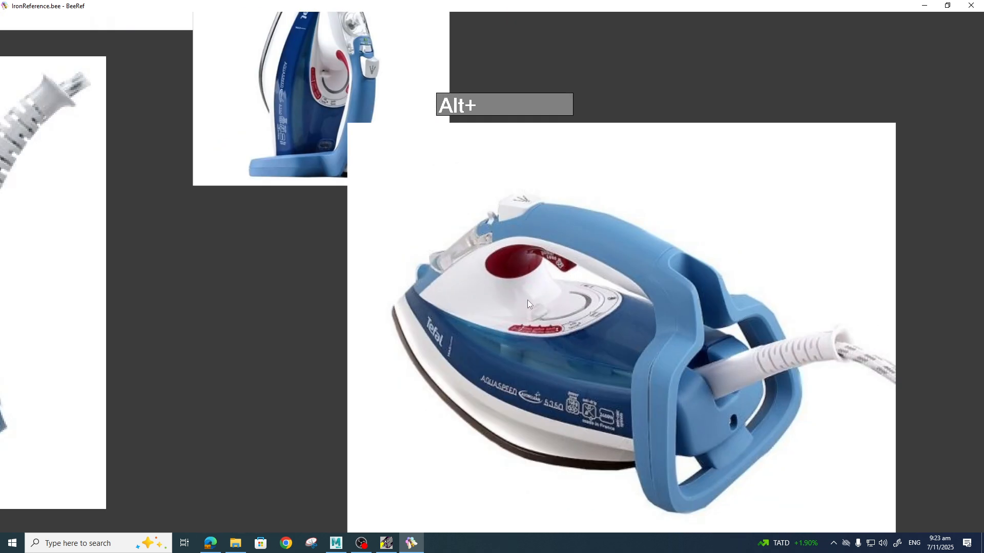
middle_drag(649, 229, 571, 350)
middle_drag(495, 329, 814, 315)
middle_drag(441, 334, 590, 304)
scroll(463, 350, up, 3)
middle_drag(829, 315, 514, 340)
middle_drag(666, 364, 452, 228)
scroll(607, 275, down, 1)
middle_drag(616, 283, 549, 304)
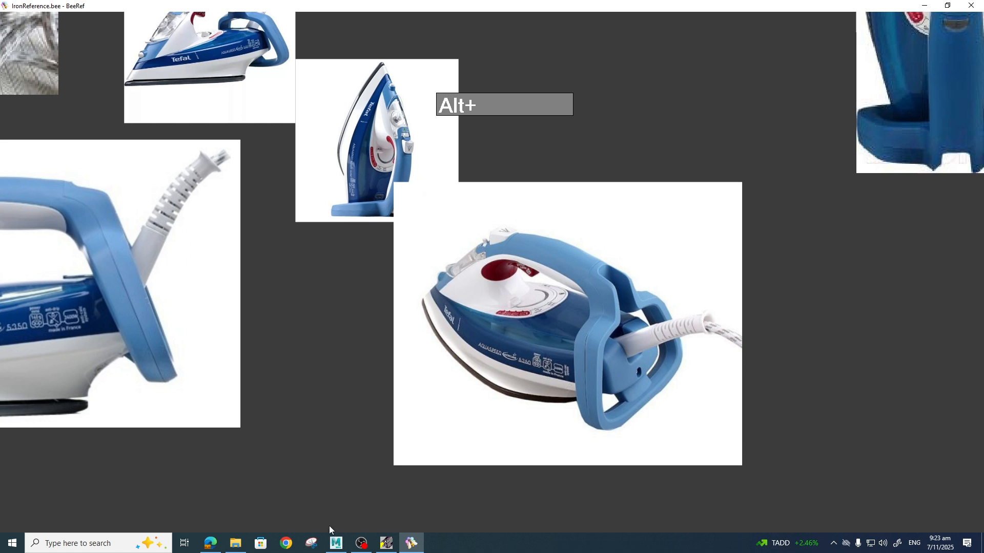
Switch between Maya and BeeRef to compare the iron model's rear and handle loop with the reference images.
key(alt+Tab)
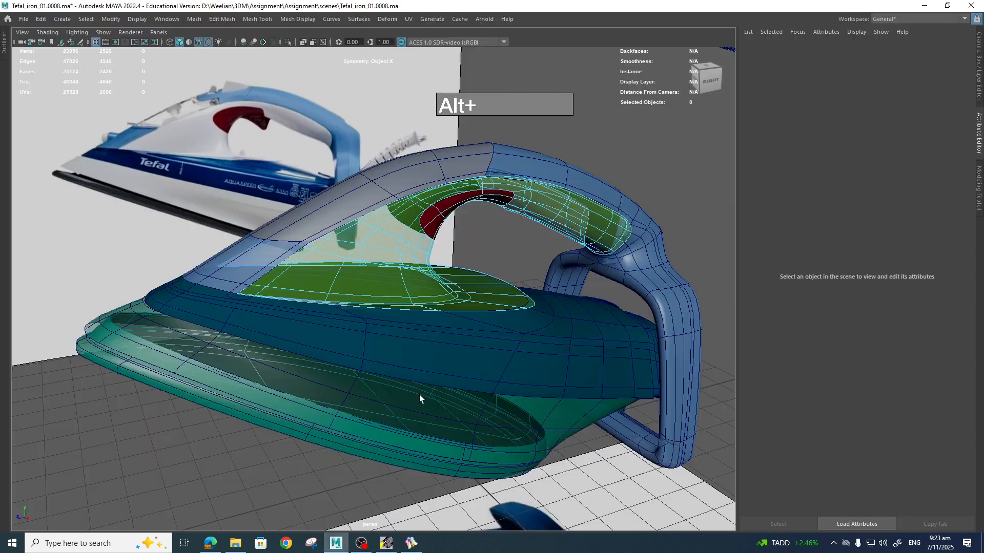
alt+drag(527, 307, 389, 320)
alt+drag(443, 322, 369, 378)
click(411, 545)
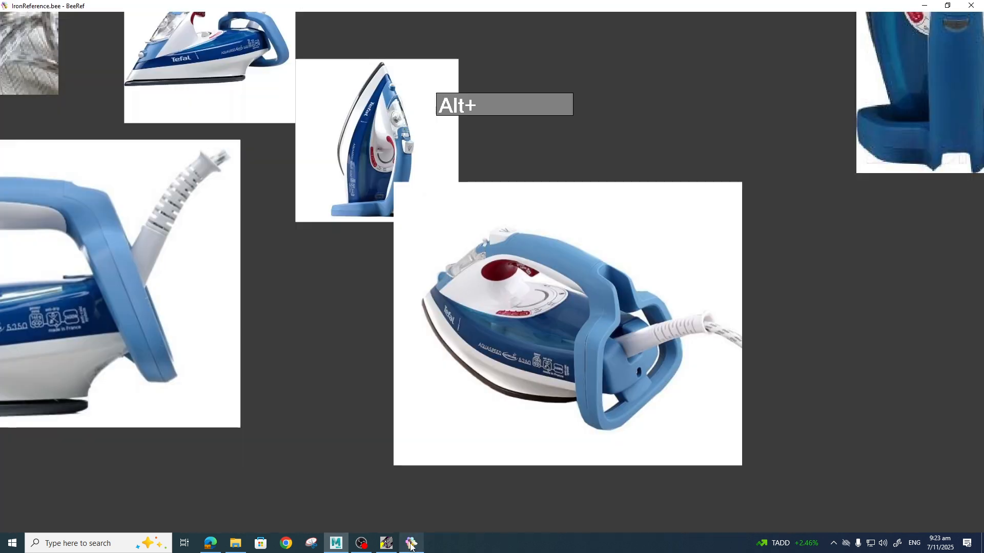
scroll(485, 405, down, 5)
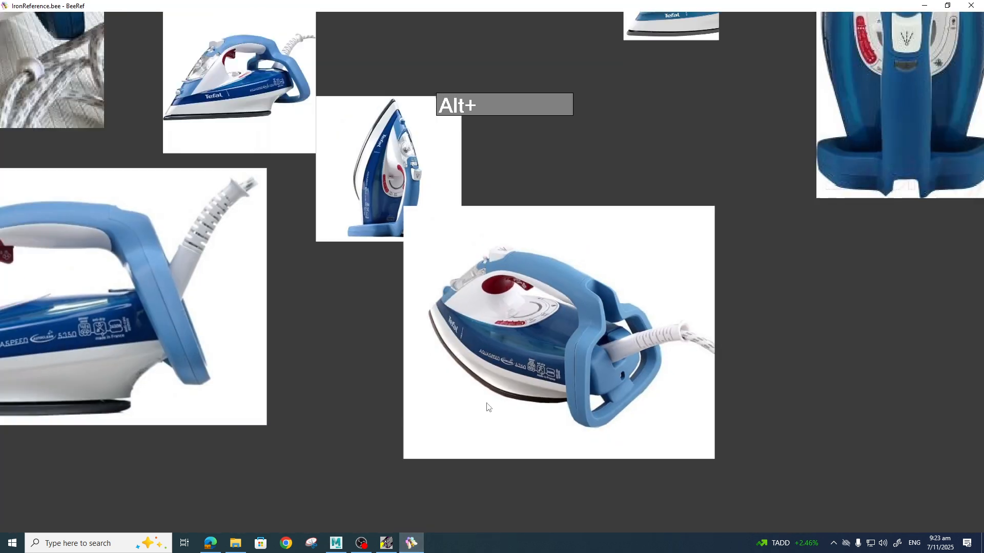
scroll(399, 205, down, 2)
scroll(401, 288, up, 3)
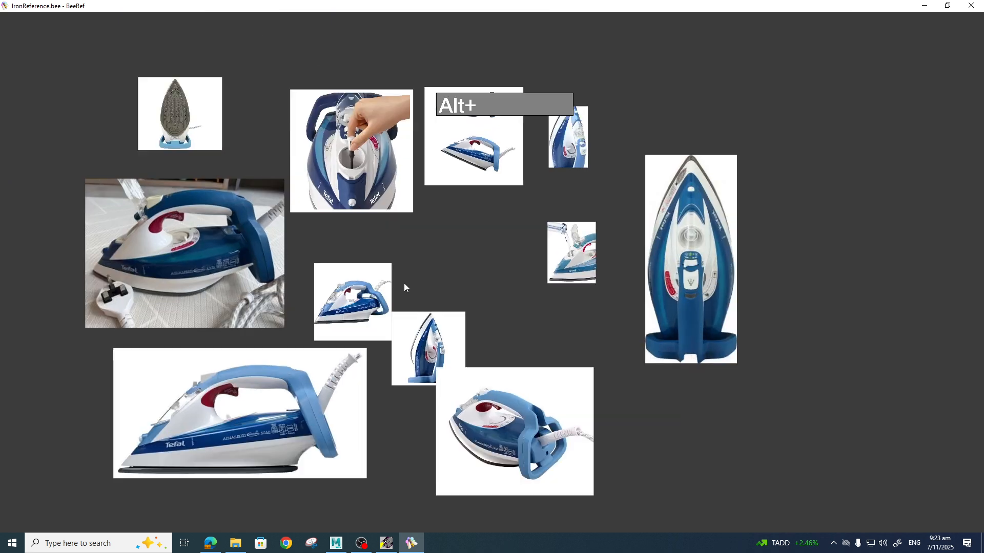
middle_drag(484, 386, 472, 311)
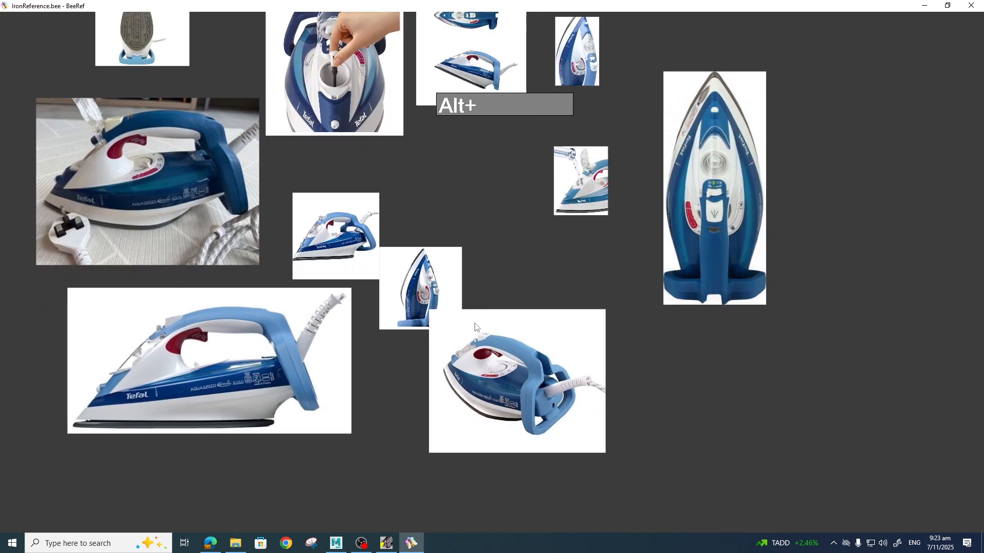
click(337, 545)
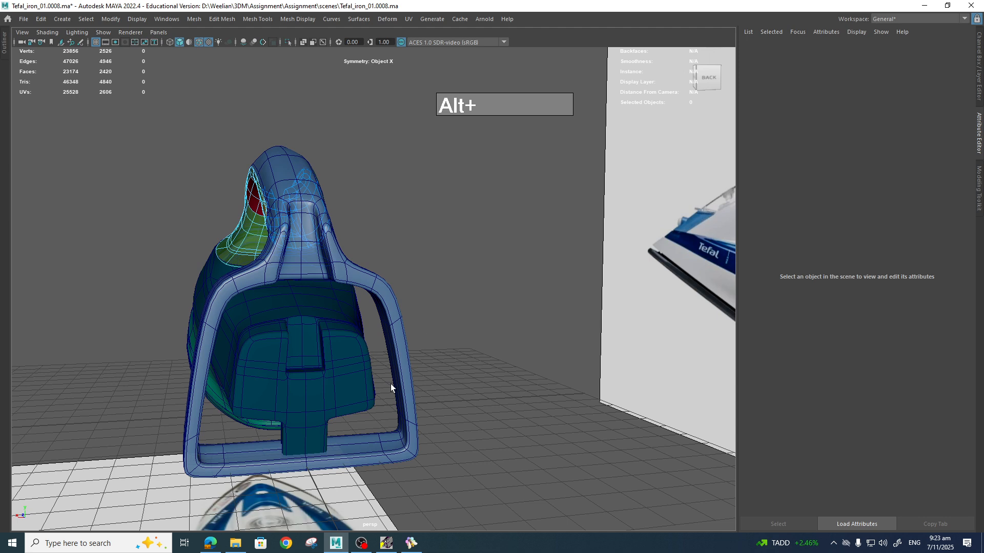
alt+drag(391, 391, 509, 327)
click(412, 543)
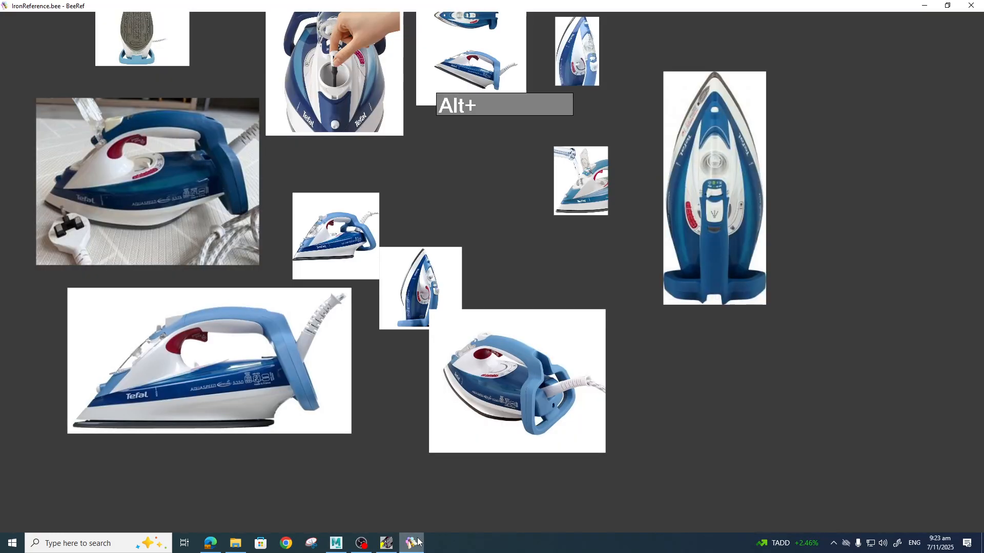
click(340, 545)
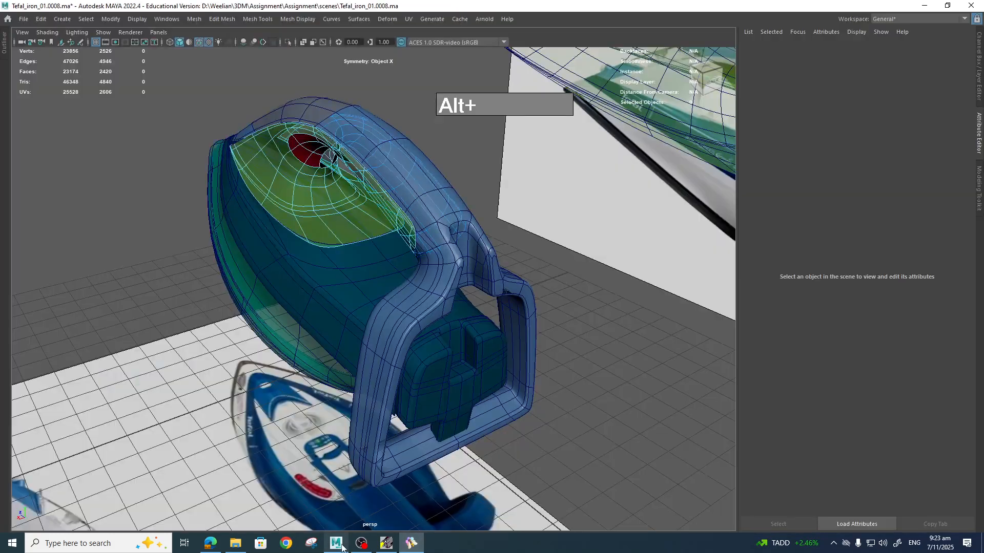
alt+drag(445, 420, 406, 492)
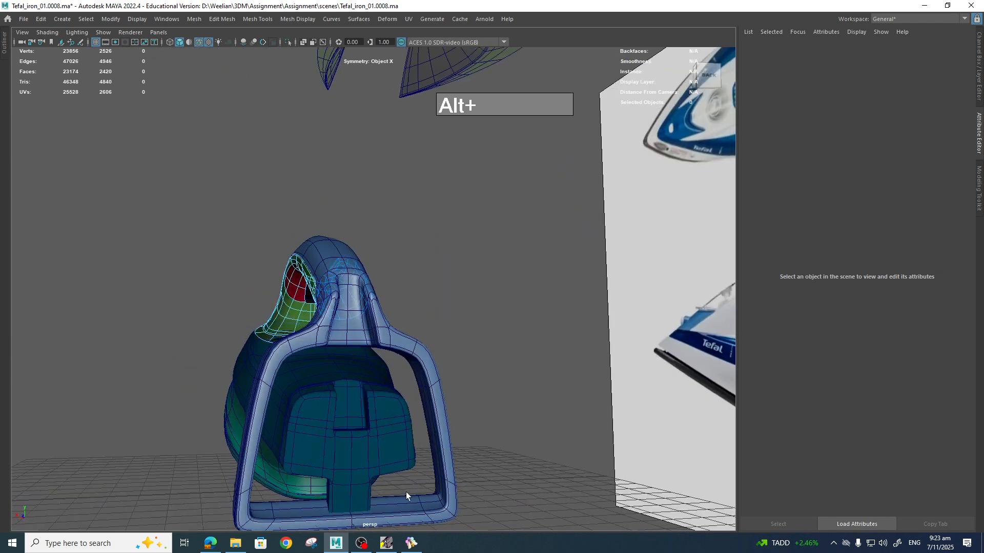
Examine the rear handle's bend and the length of its loop from the side.
alt+drag(281, 515, 448, 394)
alt+middle_drag(448, 394, 422, 439)
scroll(473, 388, up, 8)
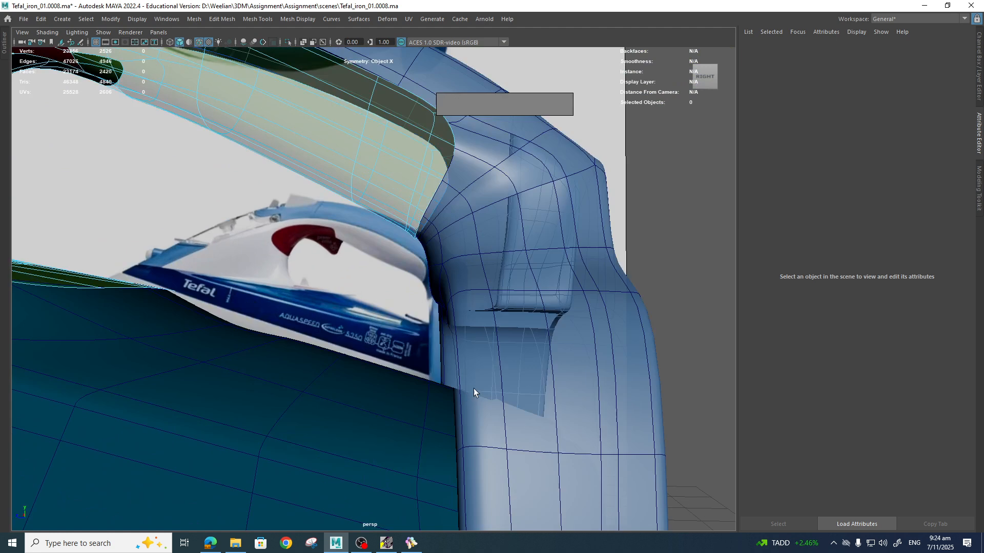
alt+middle_drag(474, 389, 408, 341)
scroll(402, 358, down, 5)
alt+drag(397, 380, 429, 400)
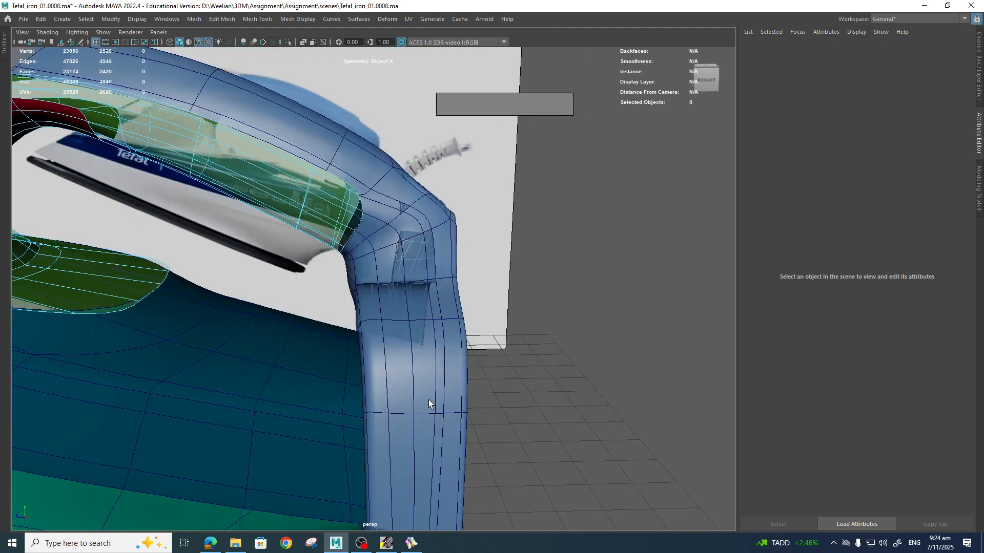
click(441, 440)
alt+middle_drag(441, 443, 403, 290)
scroll(383, 328, down, 5)
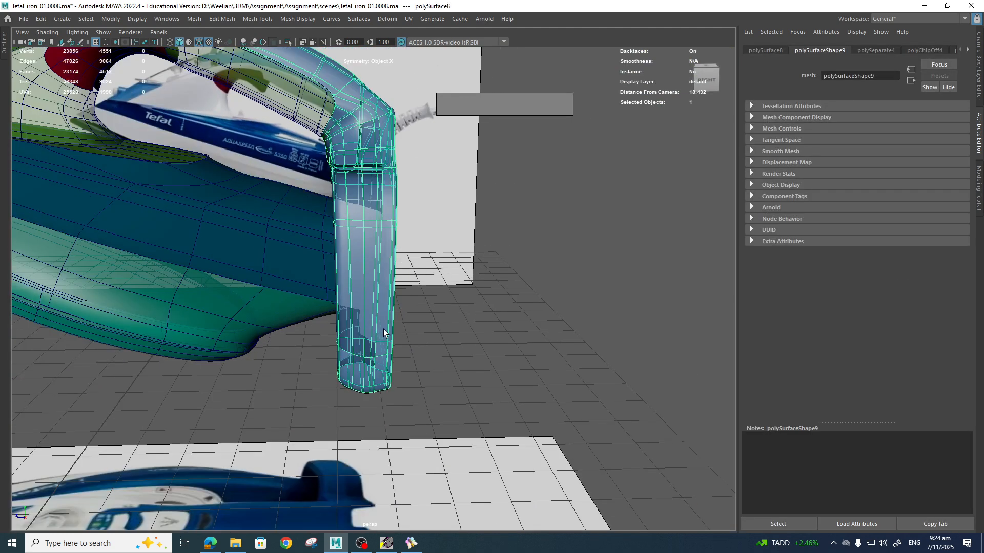
alt+middle_drag(383, 328, 399, 322)
Select the rear handle mesh and look through its attribute nodes for the assigned material.
right_drag(431, 223, 446, 472)
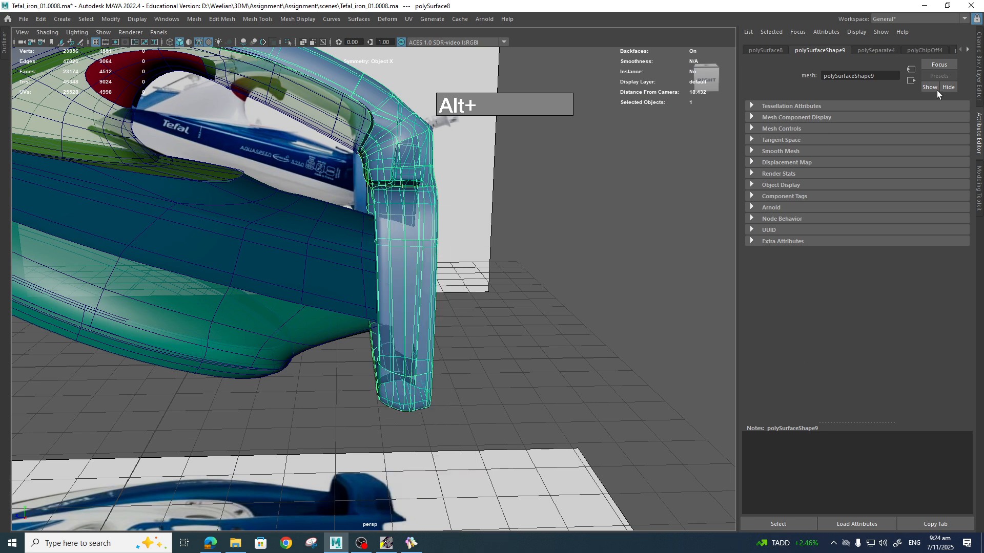
right_drag(434, 229, 438, 474)
click(540, 349)
right_drag(406, 260, 406, 279)
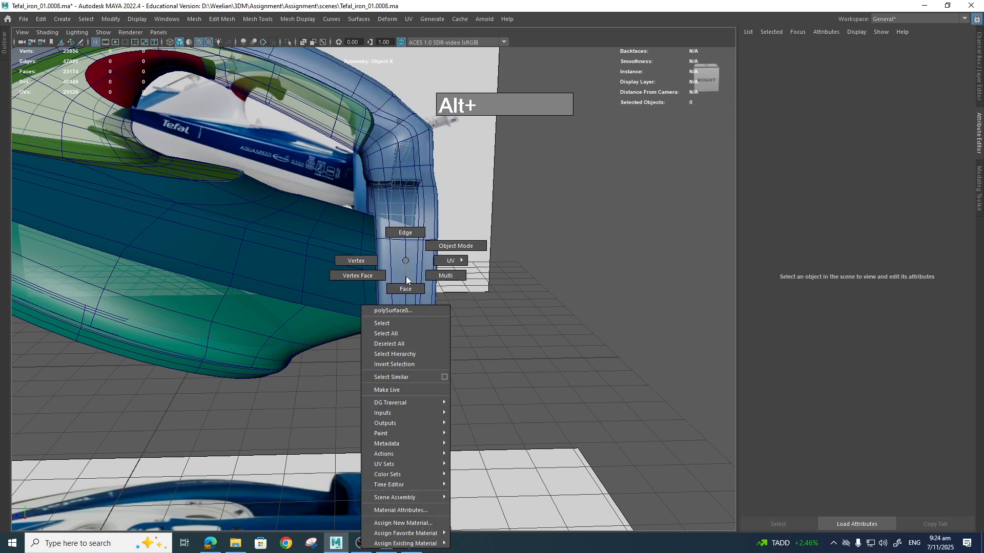
right_drag(417, 487, 418, 512)
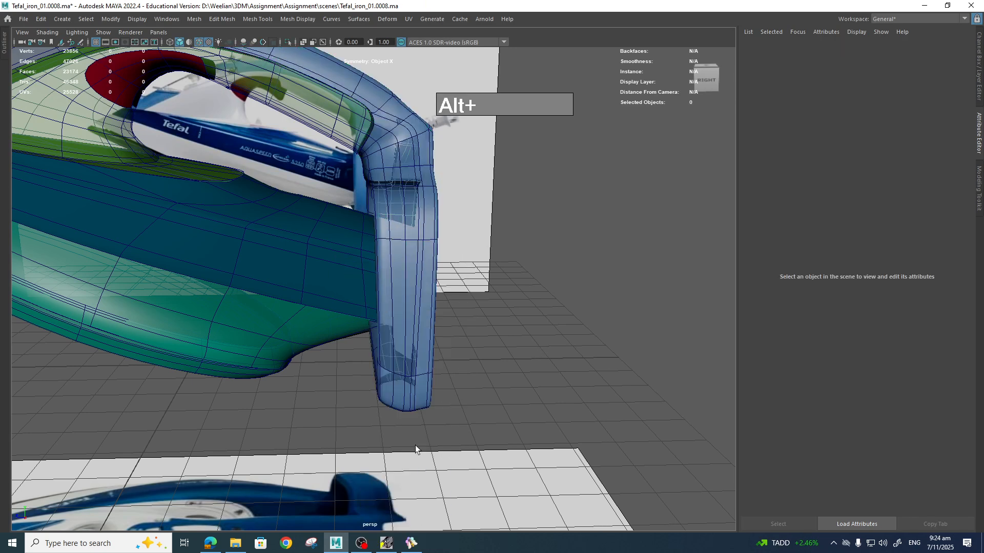
click(413, 374)
right_drag(417, 261, 420, 508)
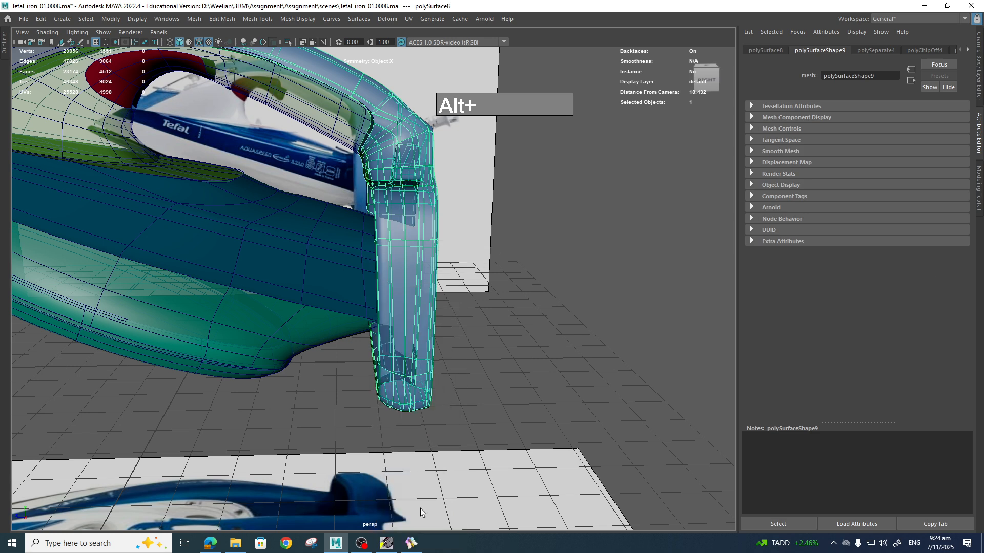
click(968, 49)
click(967, 49)
click(967, 48)
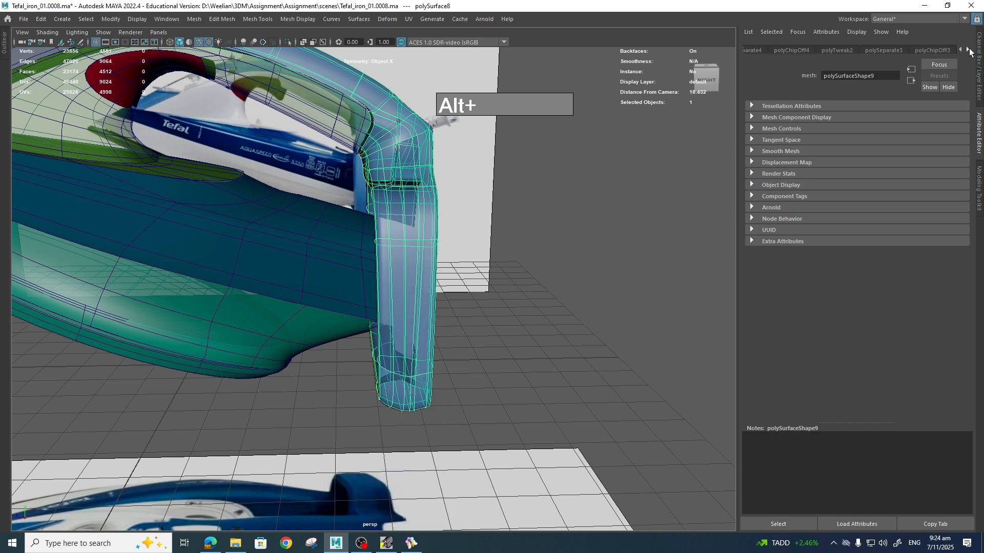
click(967, 48)
click(968, 49)
Delete the rear handle mesh's construction history and remove all transparency from its blinn2 material.
scroll(530, 185, down, 5)
alt+middle_drag(531, 185, 727, 245)
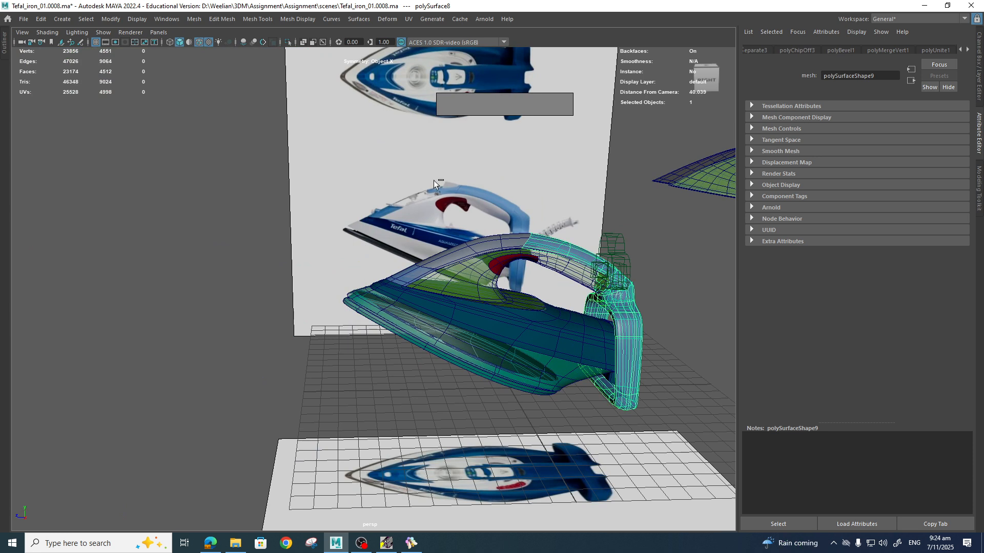
key(ctrl+space)
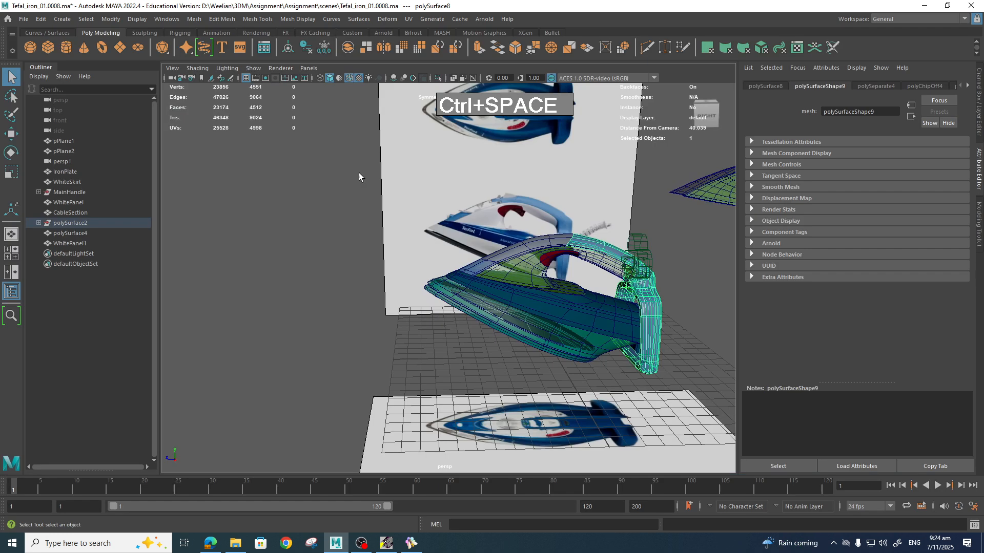
click(305, 49)
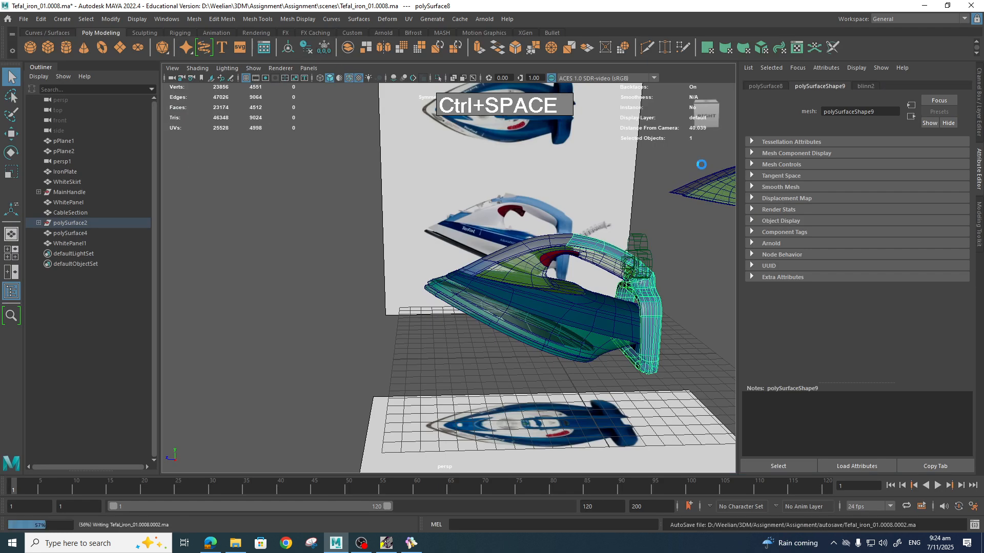
click(864, 86)
drag(876, 209, 861, 210)
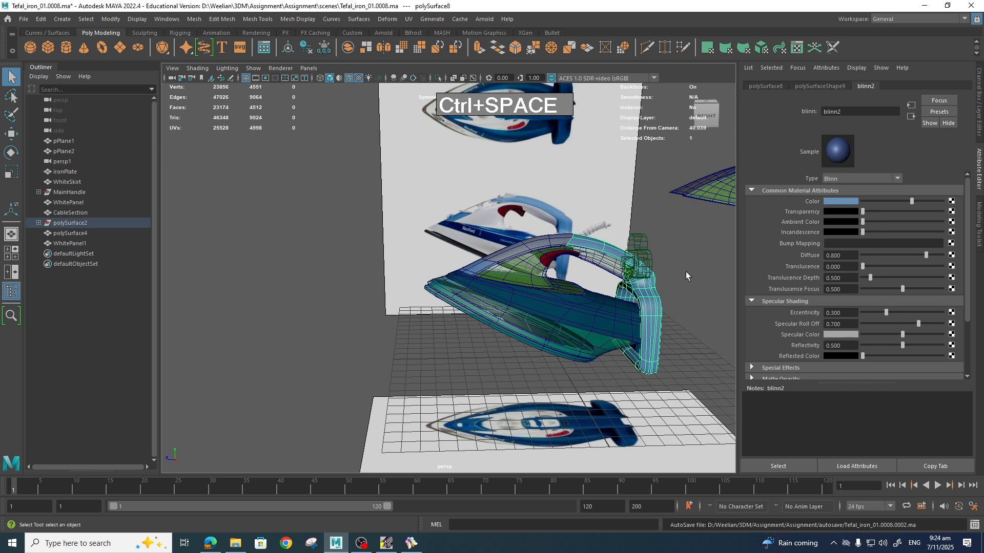
Select the lengthwise edge loops on both sides of the rear handle and slide them along the surface to even out their spacing.
alt+drag(563, 302, 417, 348)
alt+scroll(416, 348, up, 6)
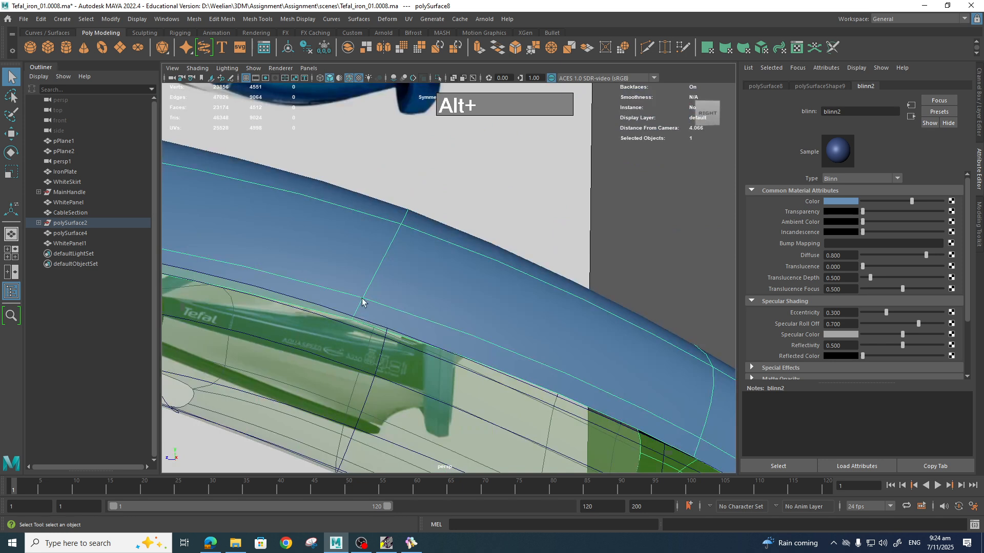
alt+middle_drag(362, 301, 492, 325)
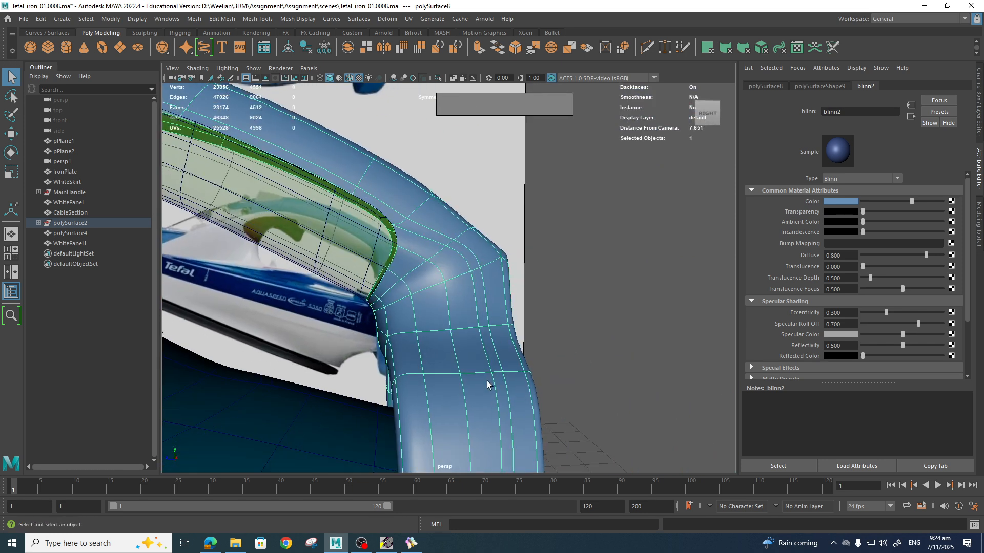
alt+drag(487, 377, 451, 351)
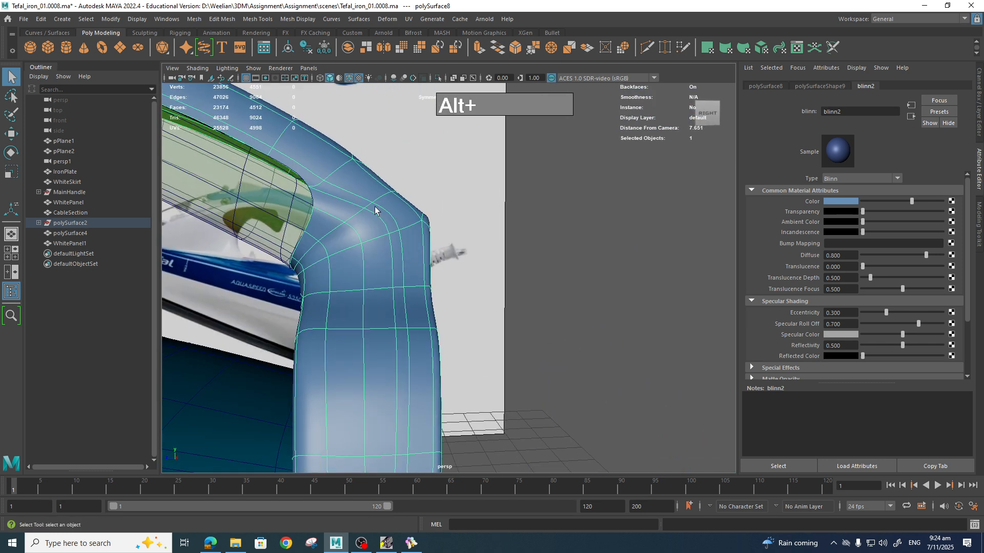
right_drag(335, 189, 340, 184)
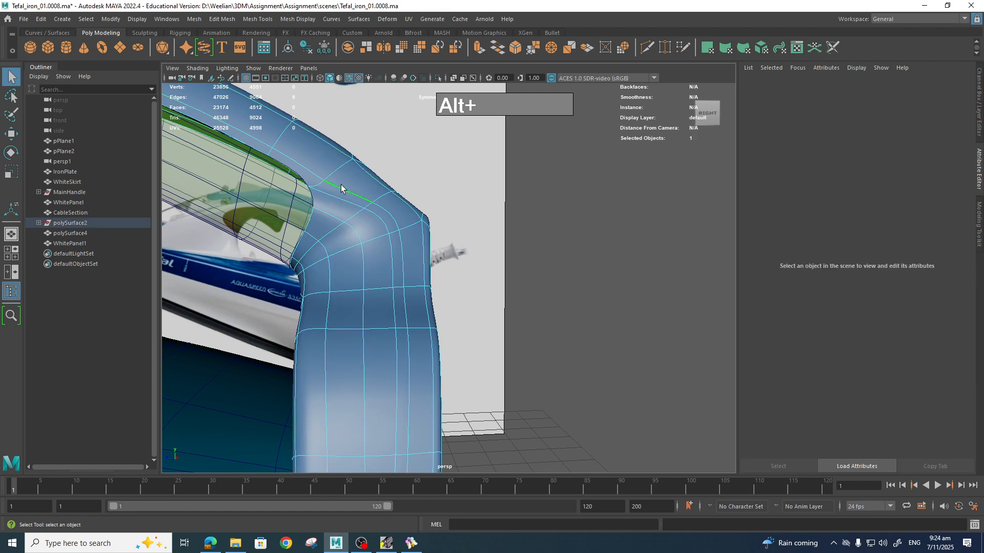
click(374, 213)
alt+drag(374, 213, 418, 284)
alt+drag(454, 318, 427, 323)
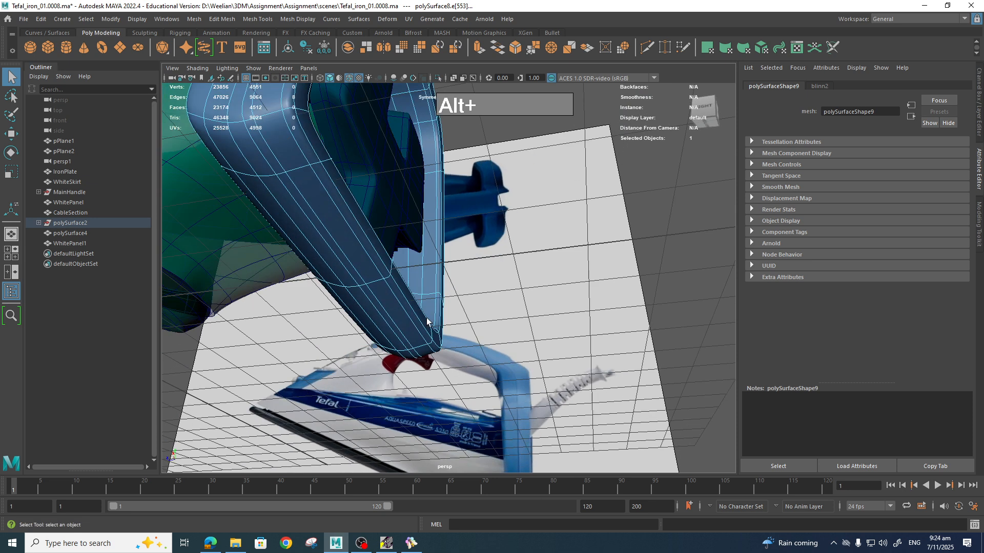
shift+double_click(404, 336)
key(f)
scroll(438, 224, down, 5)
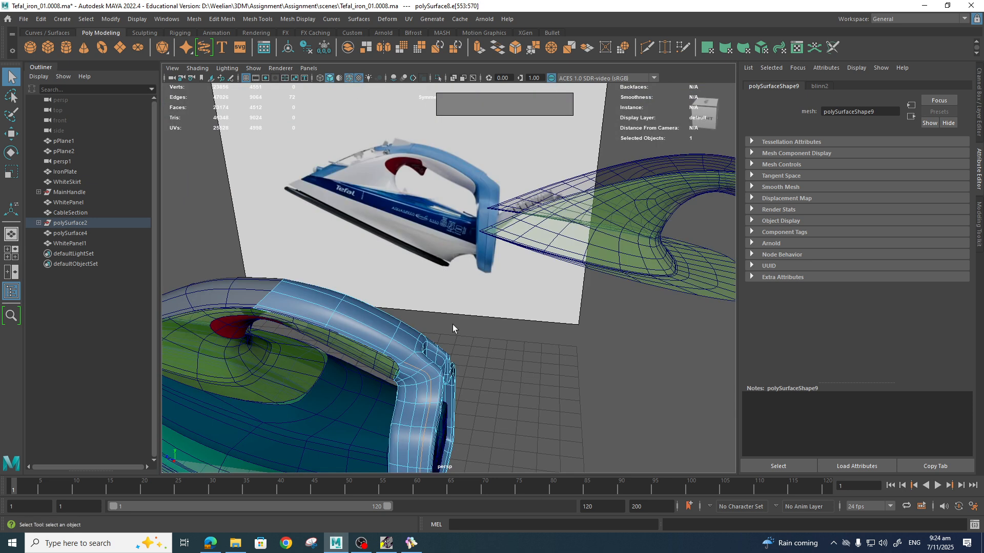
scroll(453, 324, up, 3)
scroll(445, 286, up, 3)
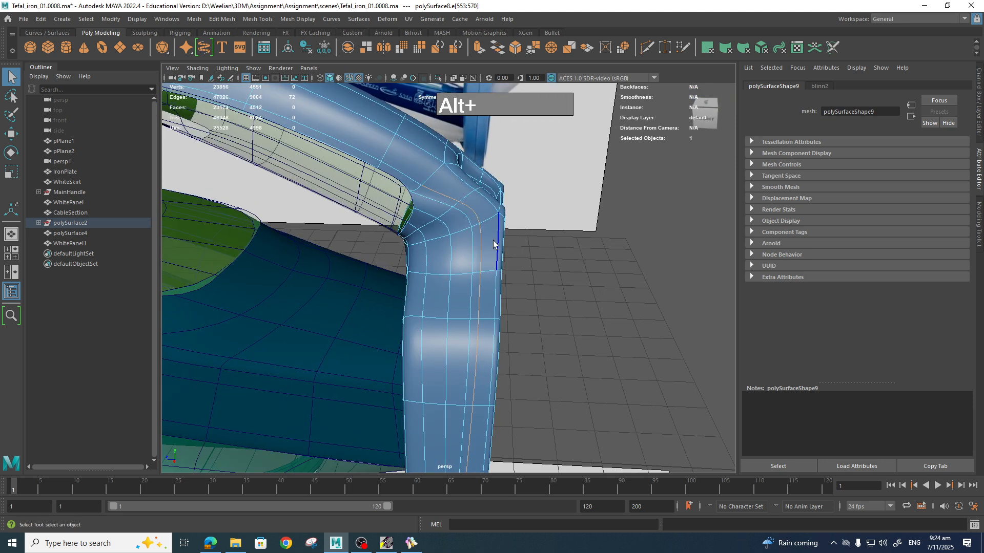
key(w)
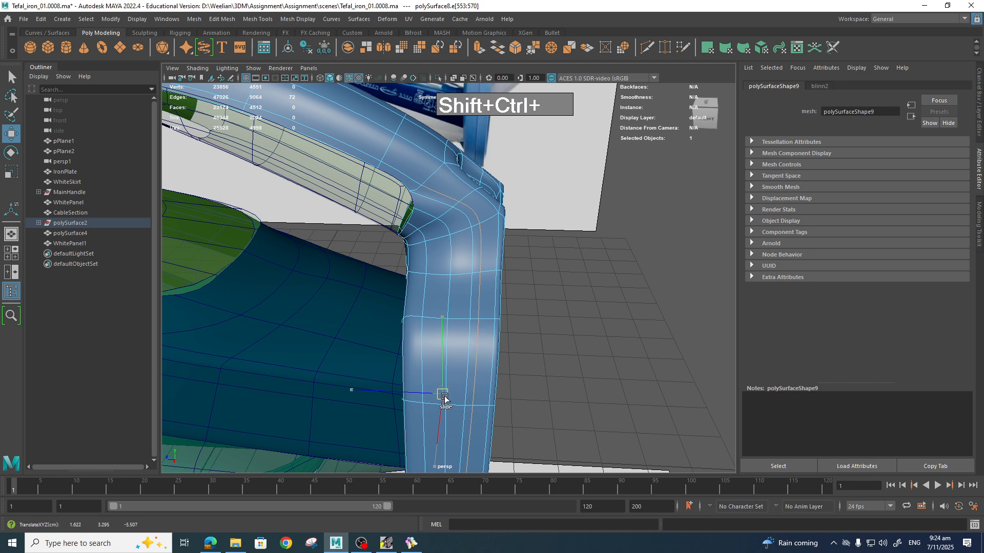
ctrl+shift+middle_drag(443, 398, 469, 402)
scroll(570, 374, down, 3)
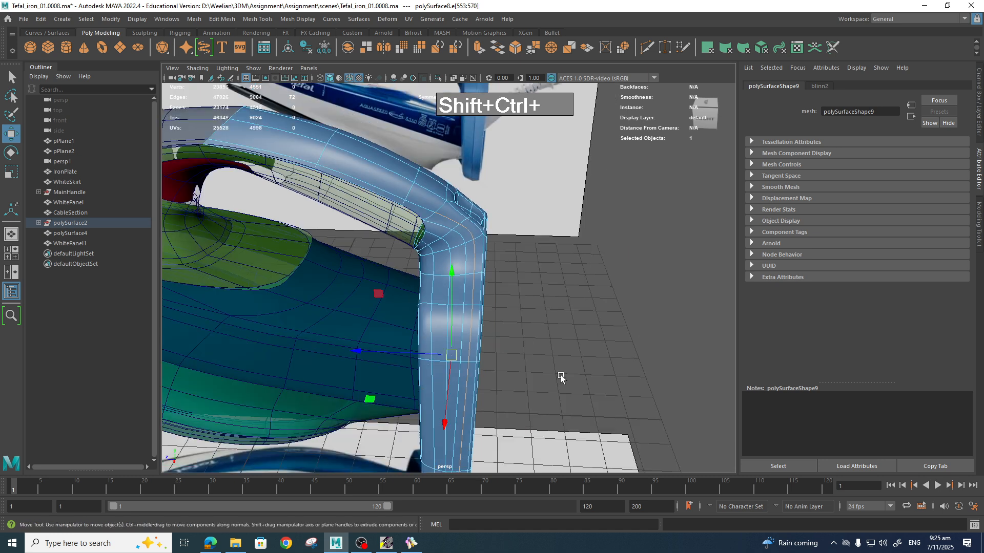
alt+drag(561, 377, 549, 303)
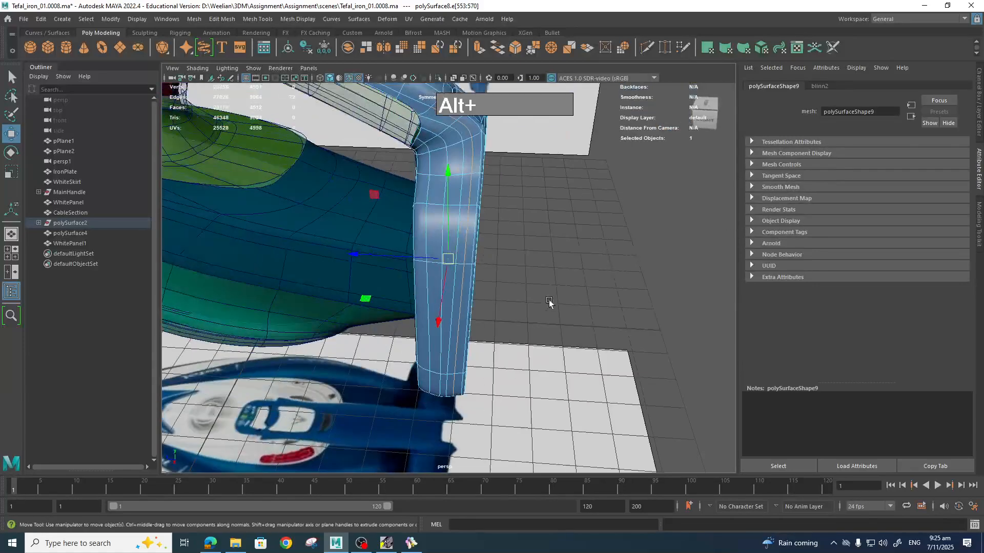
click(515, 294)
Turn off the rear handle's smooth preview and inspect its unsmoothed mesh from the rear and side.
alt+right_drag(515, 293, 516, 320)
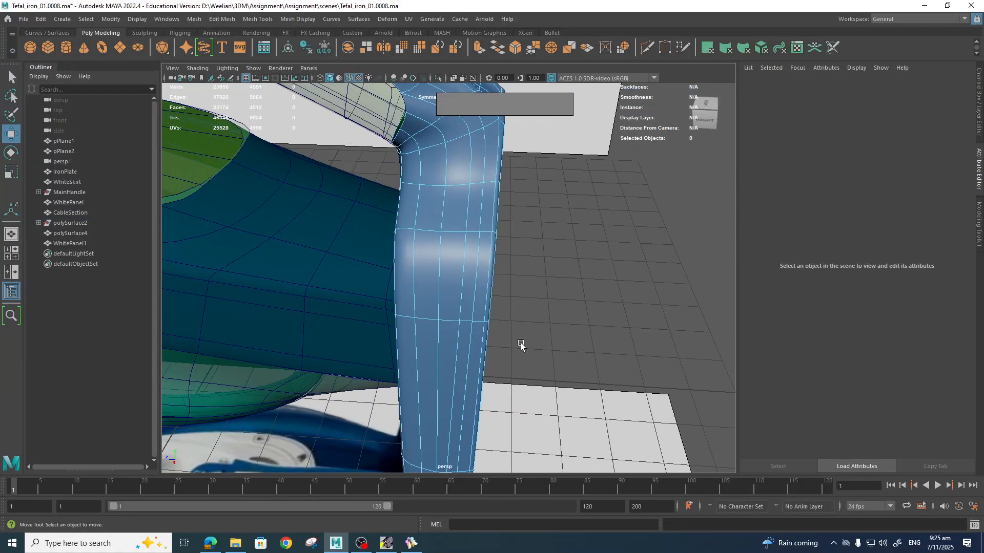
key(1)
scroll(526, 309, down, 4)
mouse_move(527, 310)
alt+mouse_down()
mouse_move(483, 339)
mouse_move(494, 323)
mouse_move(505, 334)
mouse_move(444, 336)
mouse_move(517, 330)
mouse_move(443, 321)
mouse_move(567, 328)
mouse_move(535, 327)
alt+mouse_up()
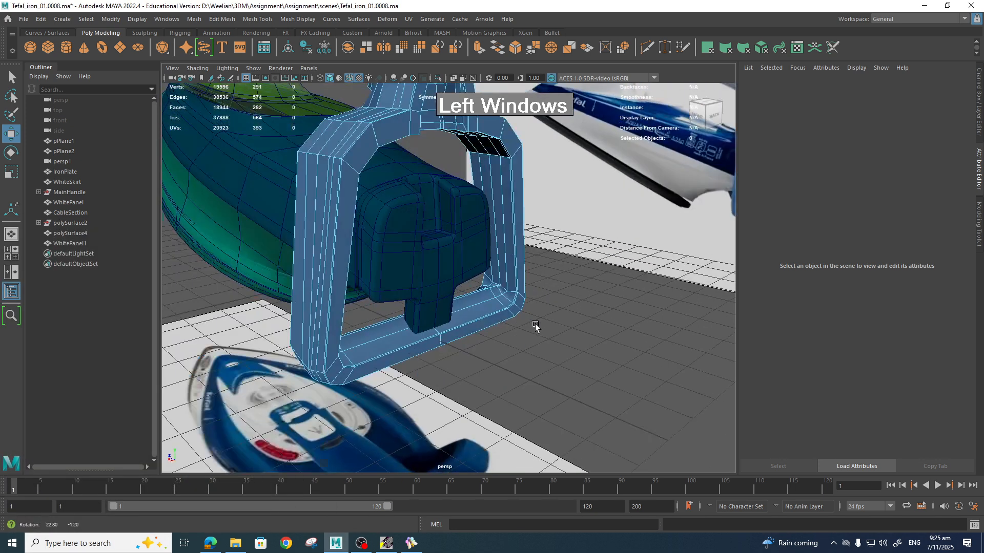
key(super)
key(super)
alt+drag(547, 267, 588, 290)
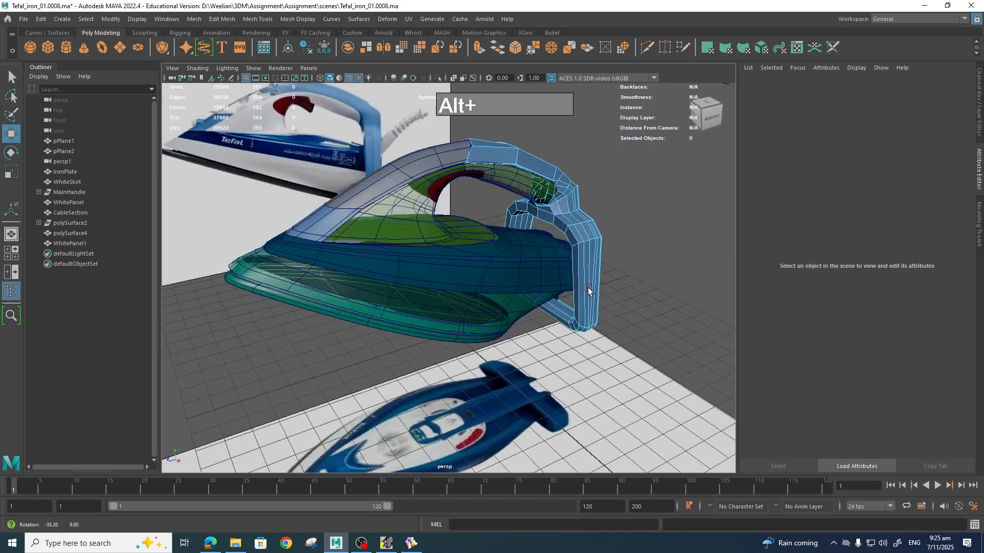
Return the rear handle to object mode, restore its smooth preview and deselect it.
right_drag(540, 160, 589, 155)
click(589, 157)
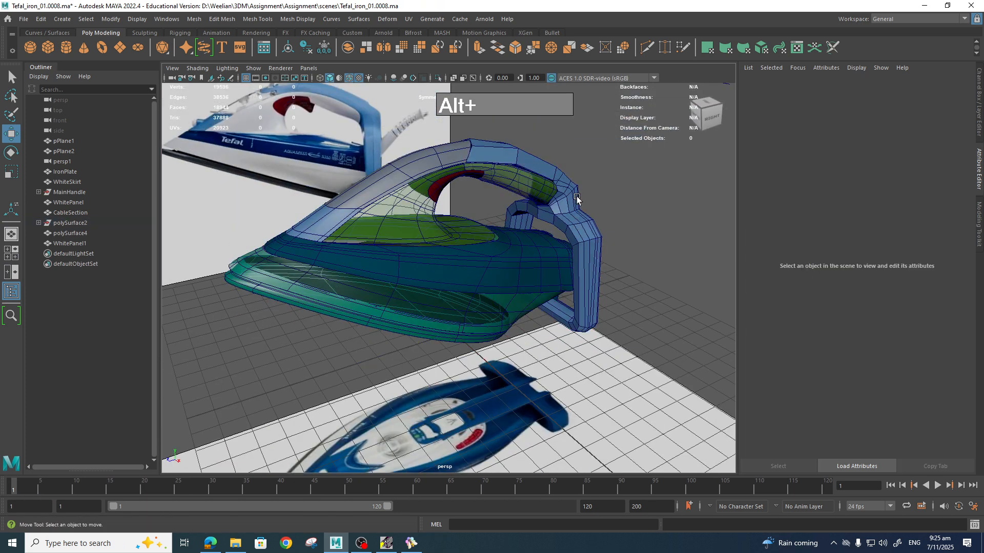
click(577, 199)
click(613, 282)
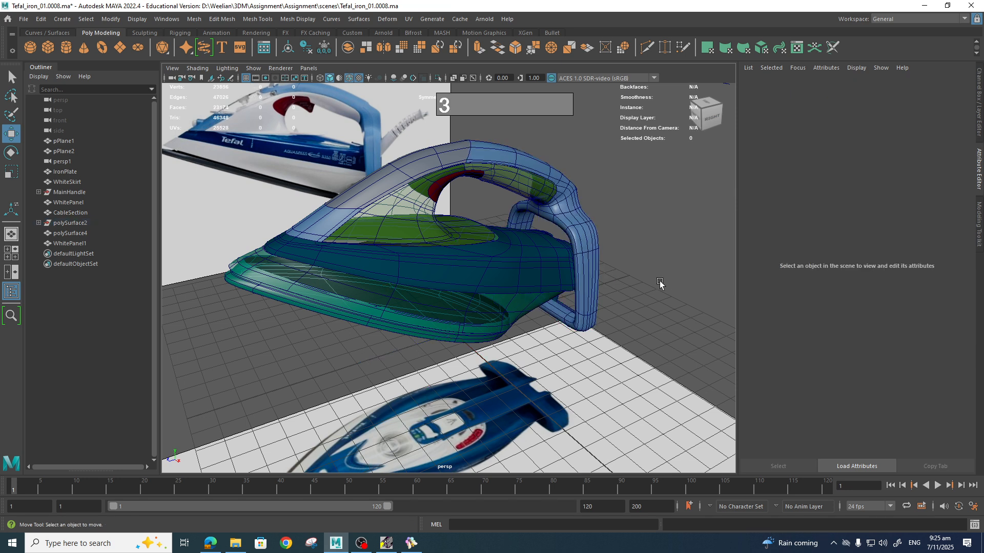
Examine the whole iron model's side against the reference image and switch the viewport to full-screen view.
alt+drag(598, 282, 577, 313)
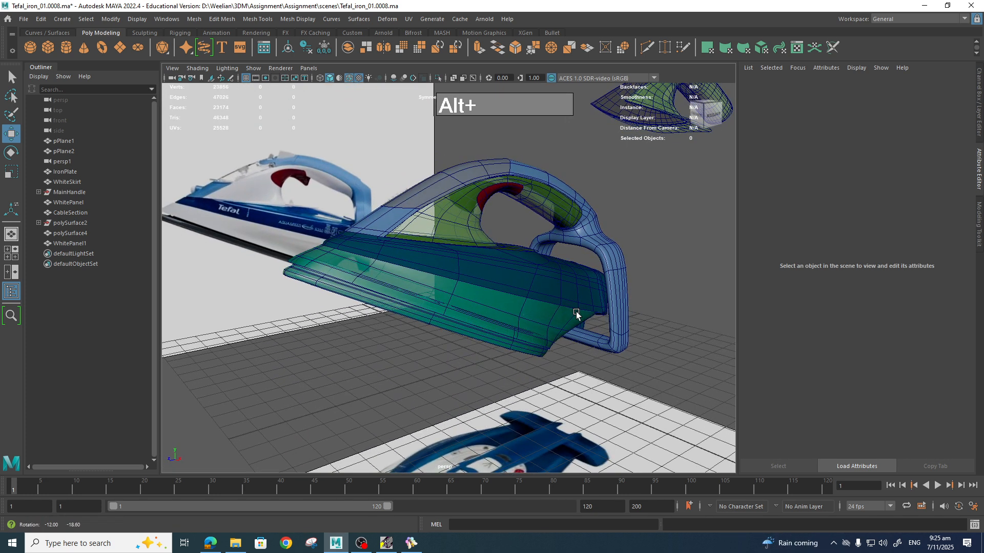
scroll(473, 290, up, 3)
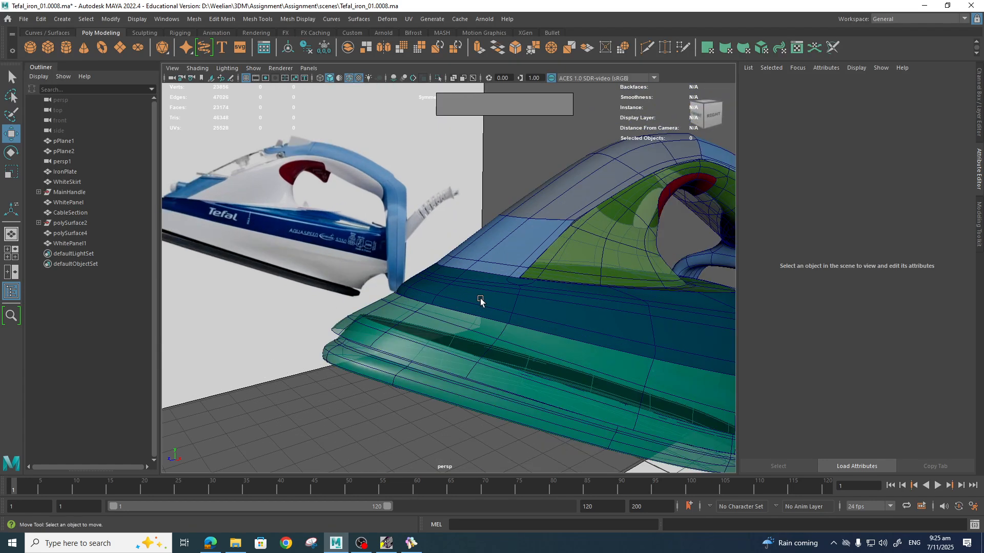
scroll(573, 272, down, 3)
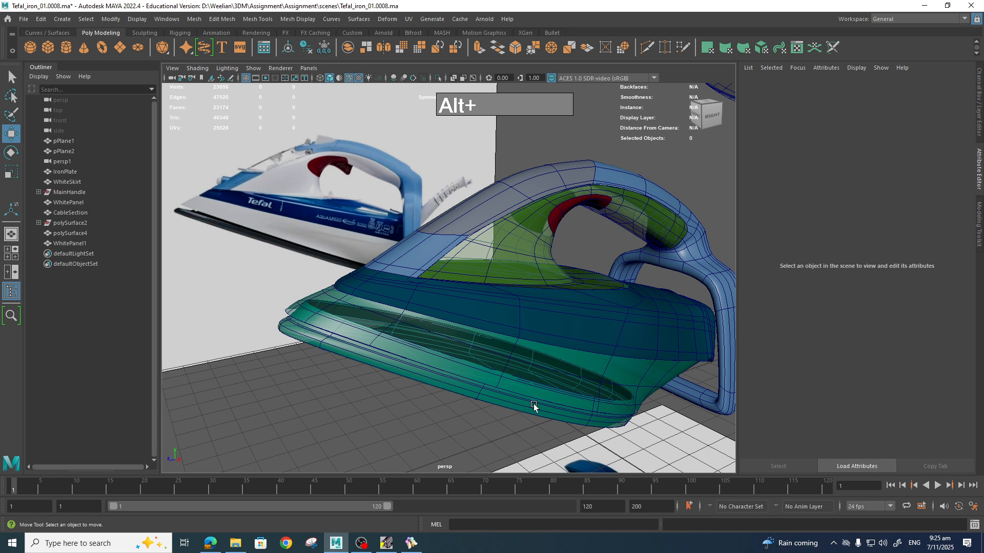
alt+right_drag(533, 404, 531, 378)
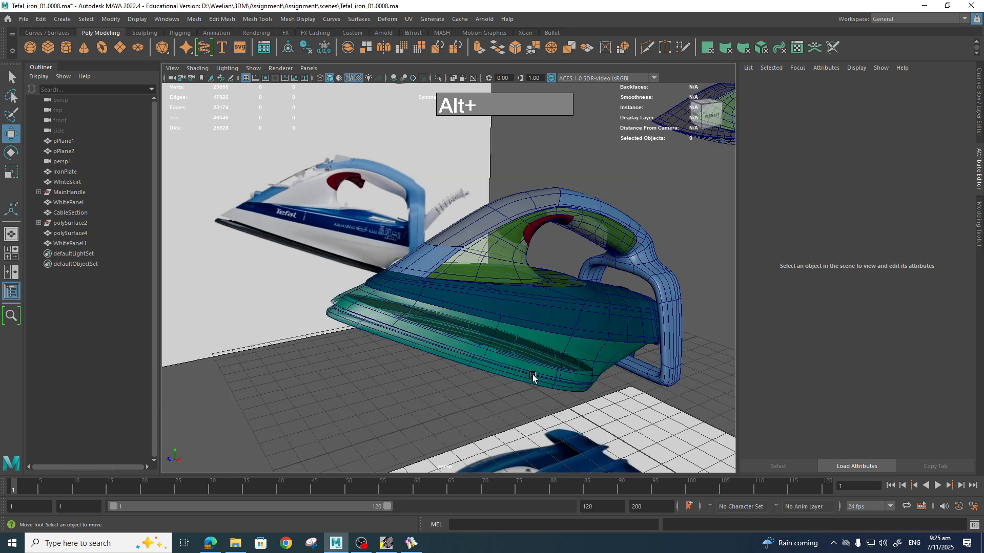
alt+drag(556, 396, 509, 374)
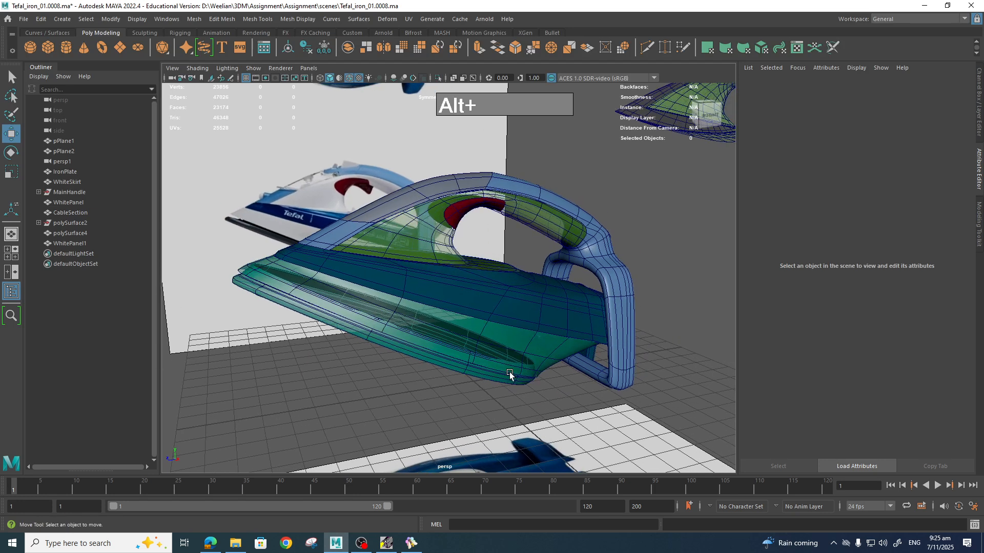
key(ctrl+space)
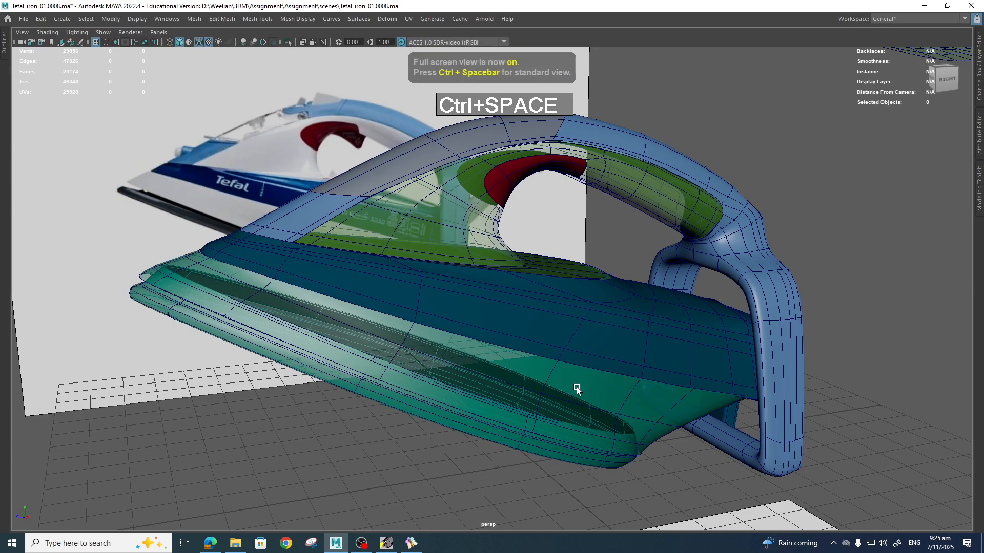